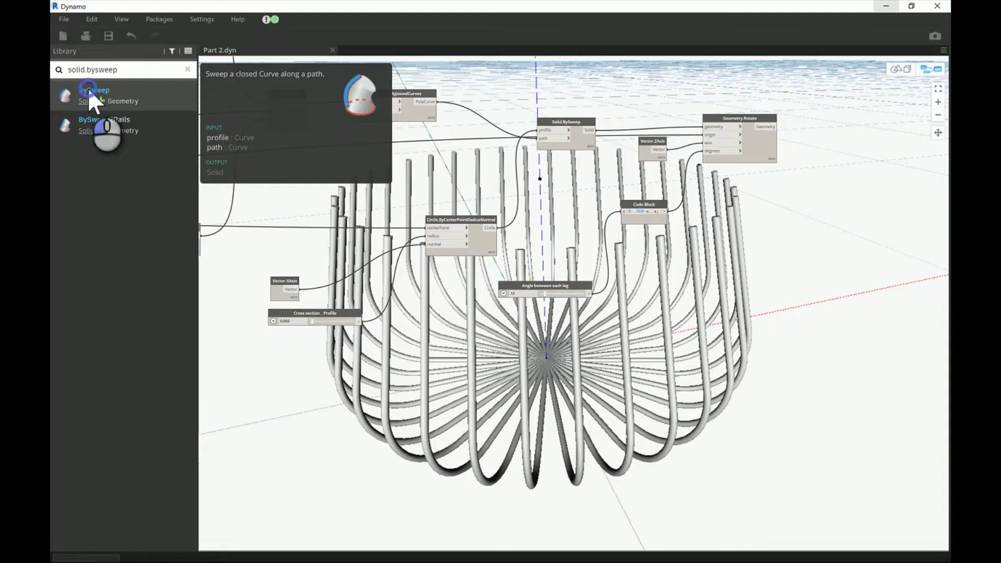
- Add a second Solid.BySweep node and place it in the empty canvas area below the existing graph
left_click(402, 270)
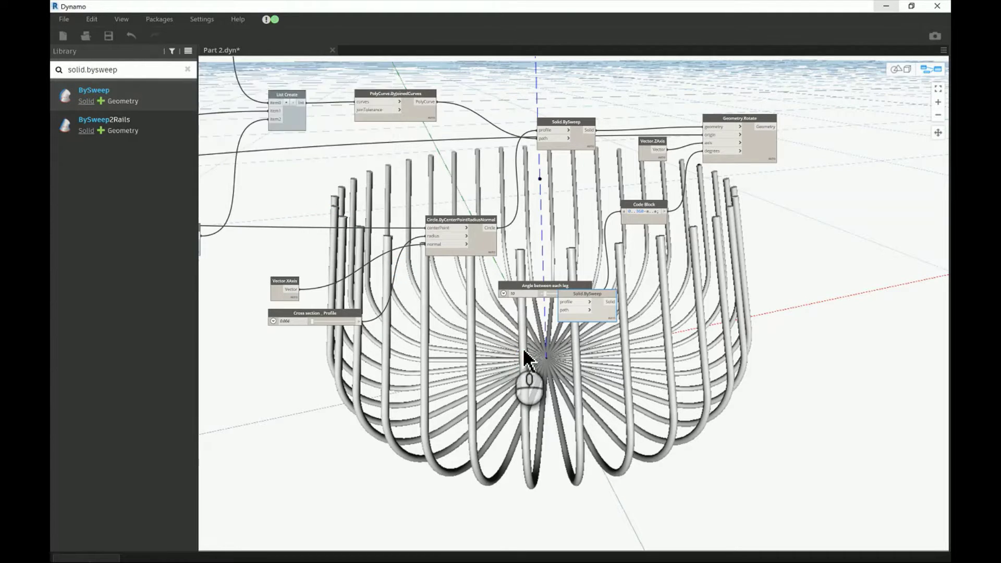
scroll(525, 315, "up", 2)
scroll(525, 315, "up", 2)
left_click_drag(629, 298, 800, 410)
middle_click_drag(624, 323, 606, 302)
left_click_drag(697, 267, 798, 359)
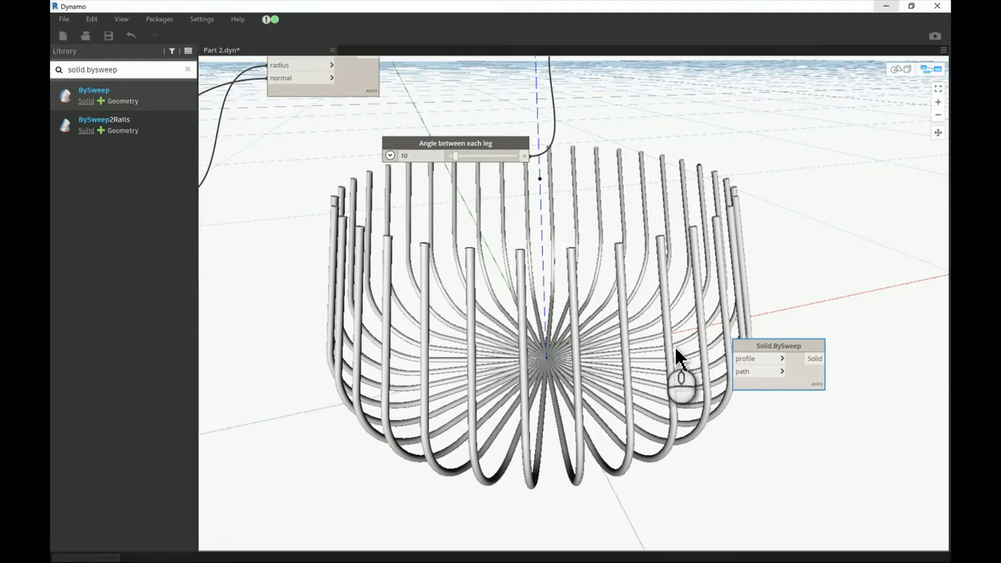
- Turn off the geometry preview of the Geometry.Rotate node
scroll(577, 365, "down", 3)
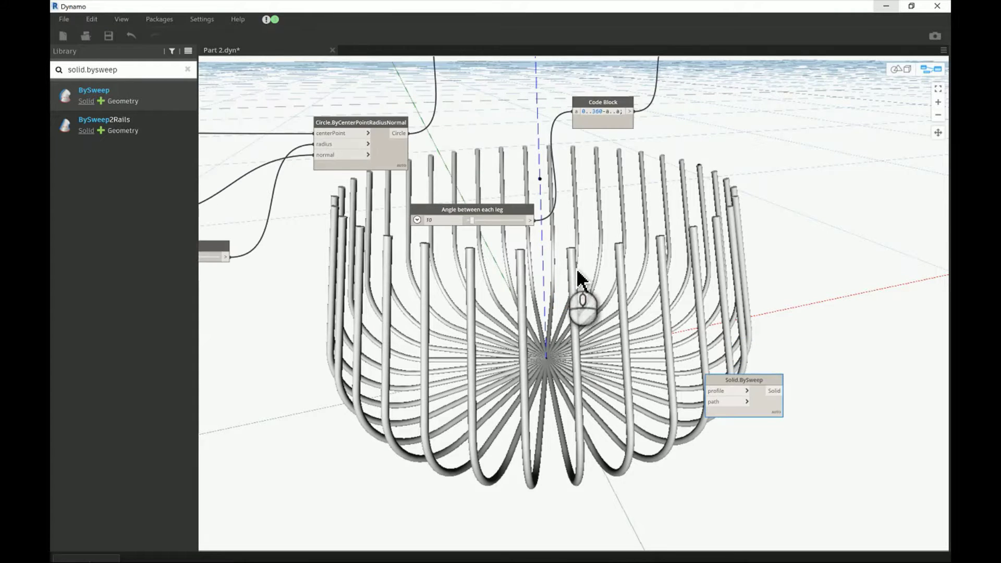
middle_click_drag(564, 206, 574, 308)
scroll(573, 305, "down", 2)
scroll(683, 174, "up", 2)
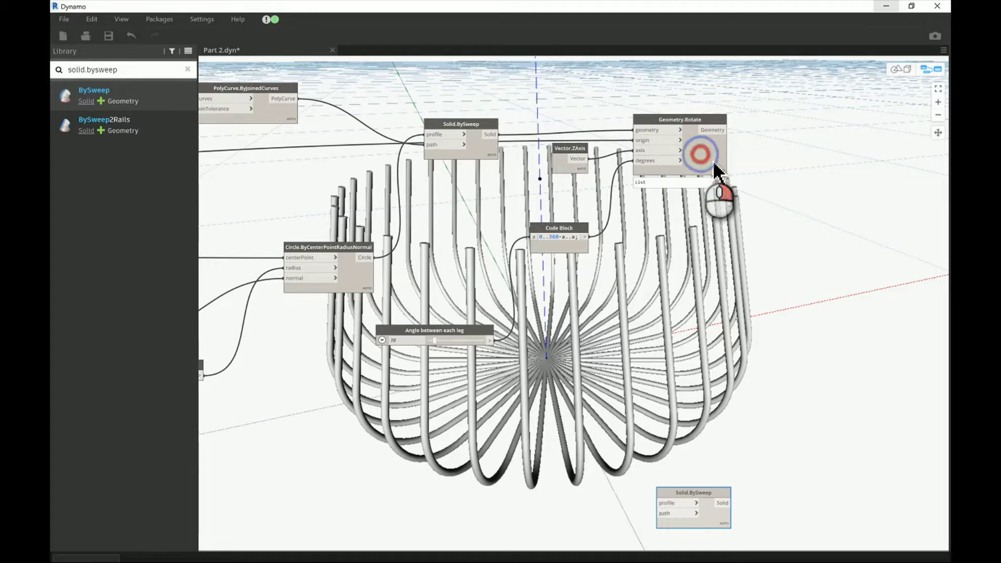
right_click(708, 170)
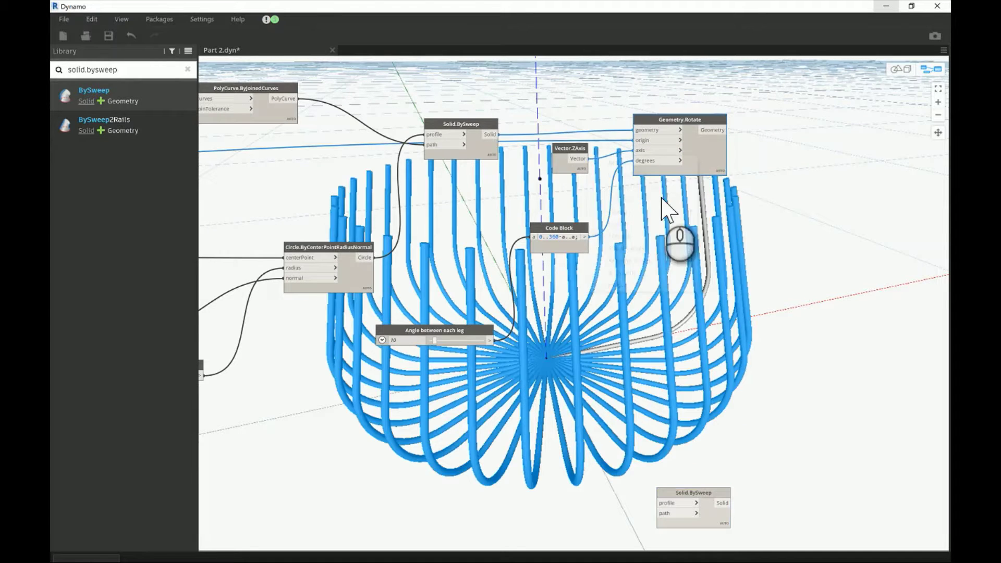
left_click(621, 237)
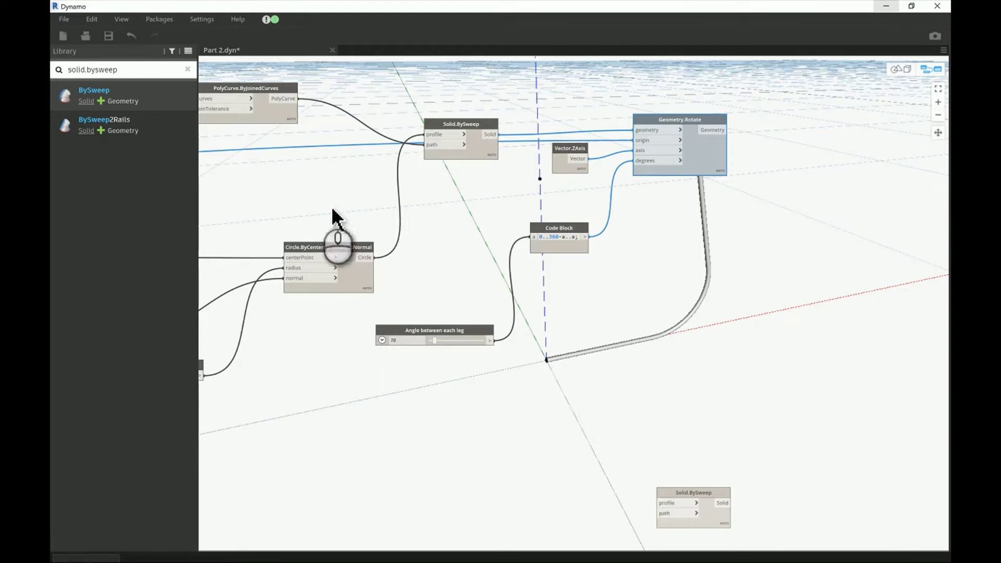
- Examine the node chain from the input points through the fillet arc and joined curves to the circle profile and sweep
middle_click_drag(292, 223, 438, 241)
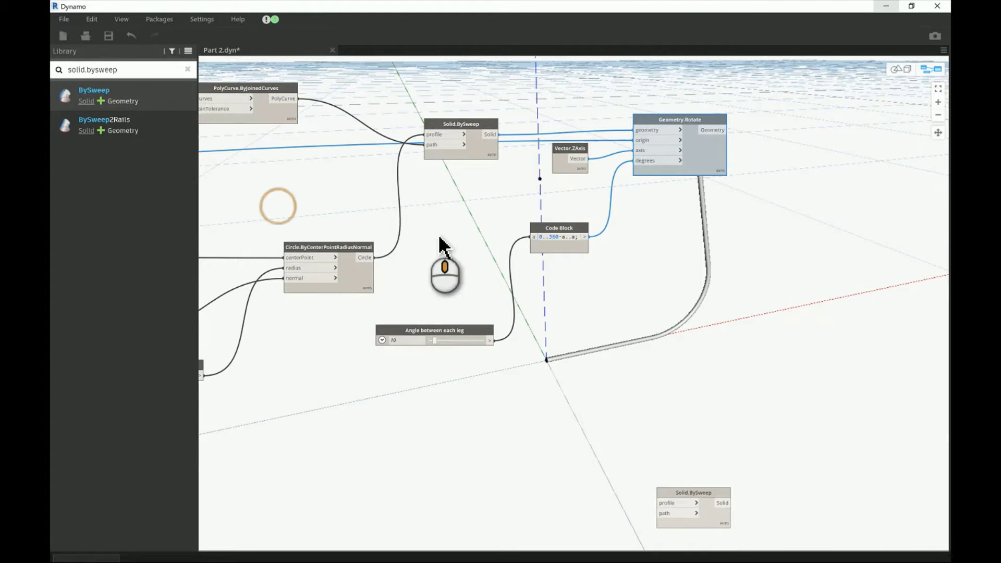
scroll(439, 245, "down", 5)
middle_click_drag(320, 224, 613, 293)
middle_click_drag(313, 221, 523, 257)
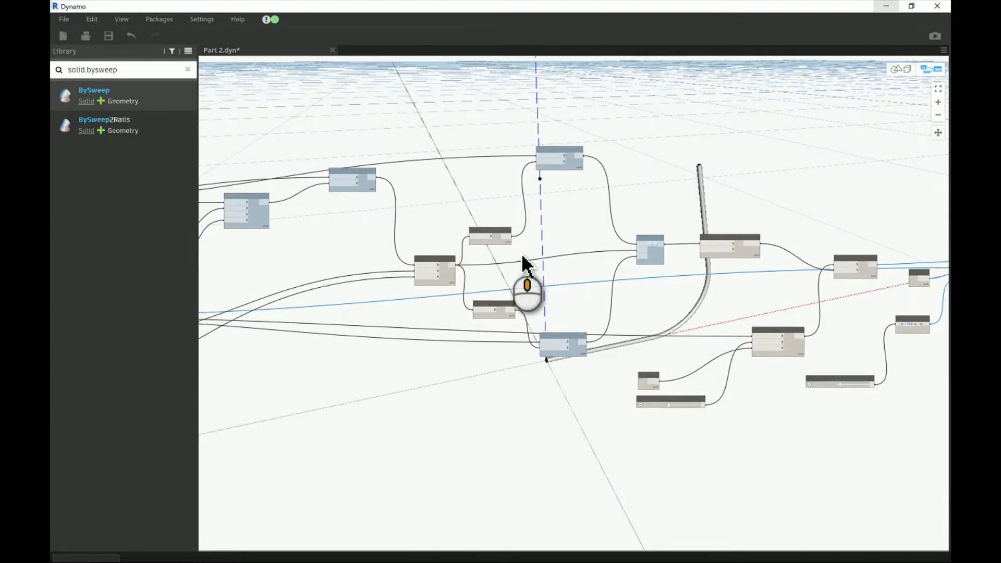
middle_click_drag(315, 270, 506, 273)
scroll(373, 254, "up", 2)
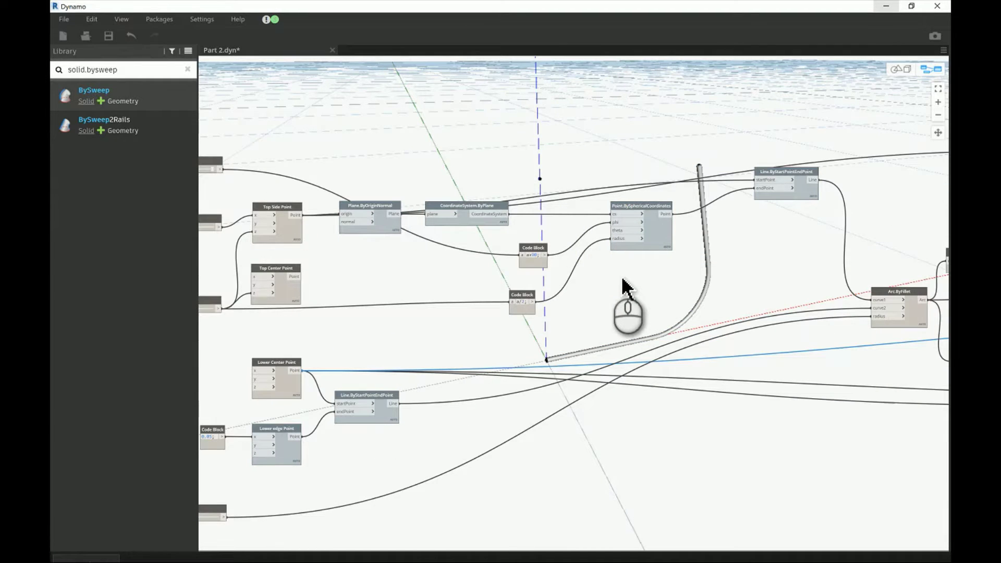
middle_click_drag(744, 346, 437, 273)
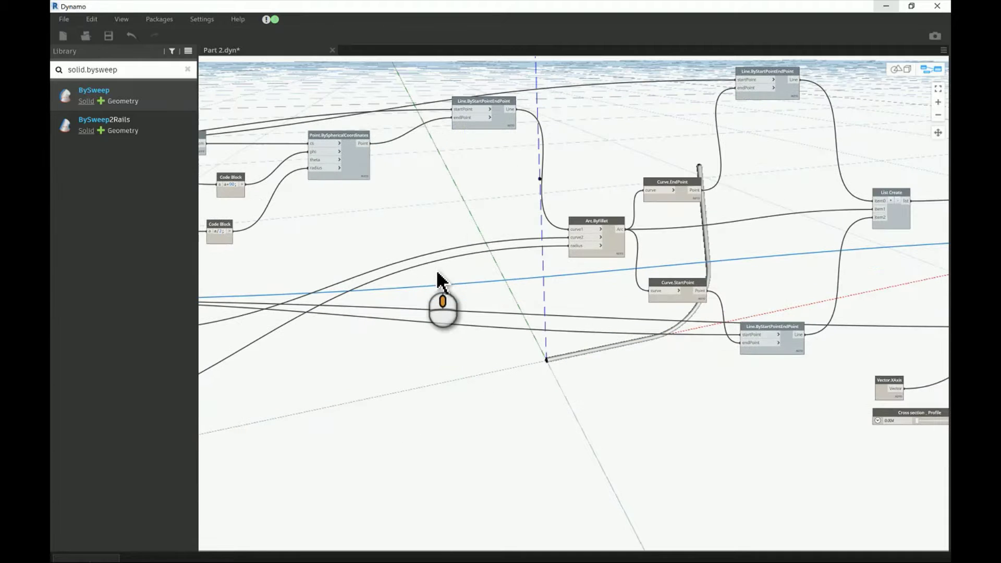
middle_click_drag(782, 289, 515, 270)
middle_click_drag(786, 261, 599, 255)
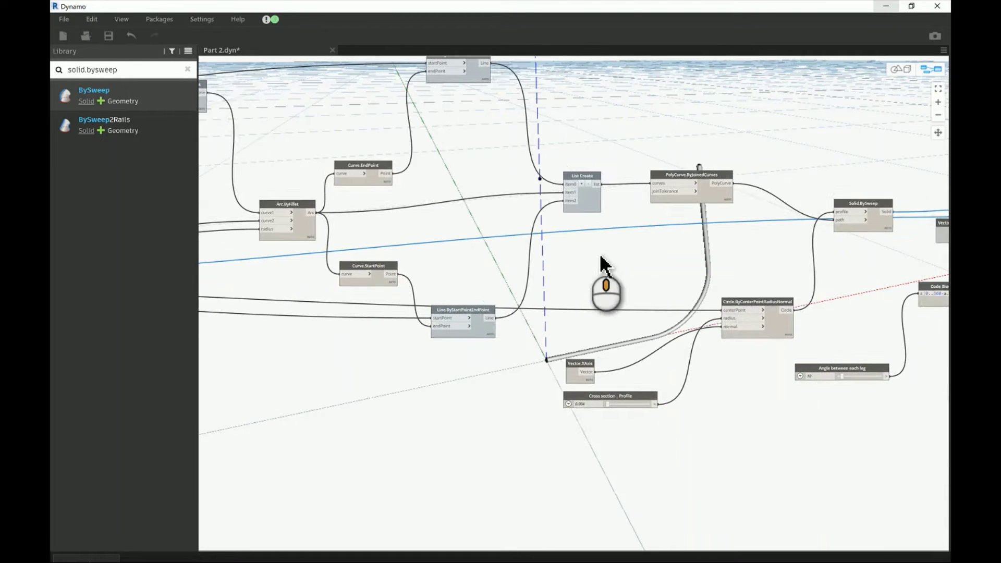
scroll(652, 334, "up", 3)
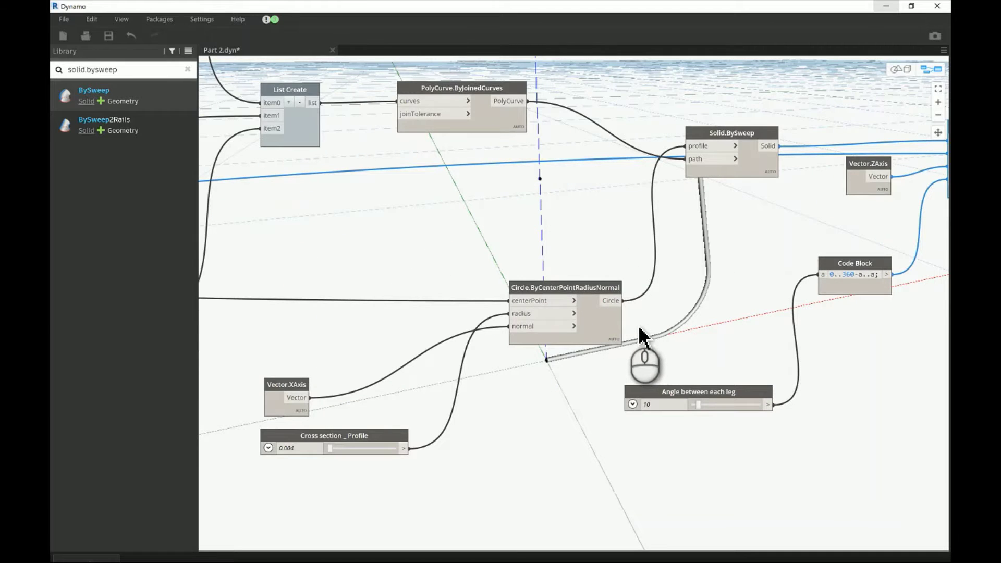
- Duplicate the Circle.ByCenterPointRadiusNormal and Vector.XAxis nodes beside the new Solid.BySweep, and disconnect the copied circle's centerPoint input
left_click(602, 323)
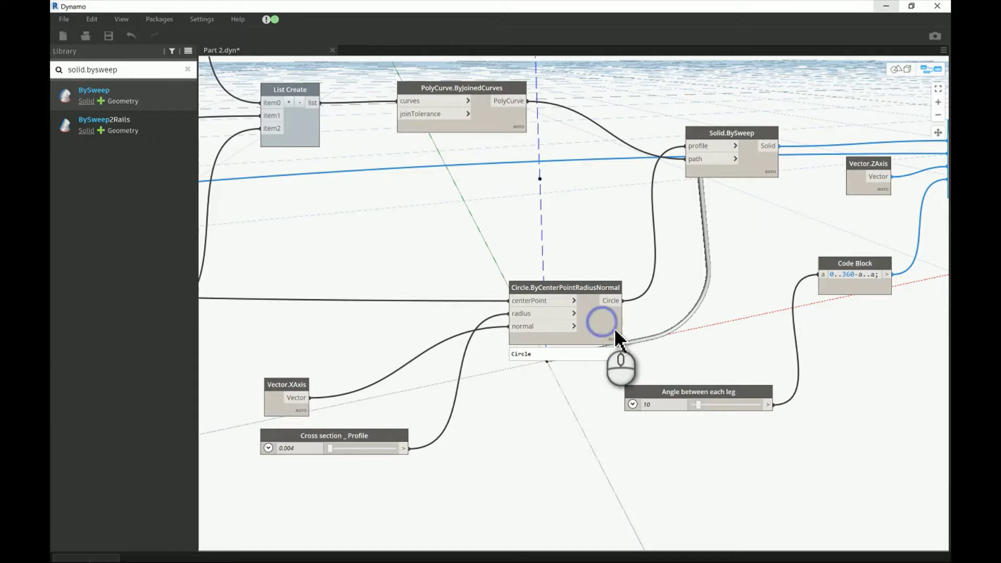
left_click(616, 333)
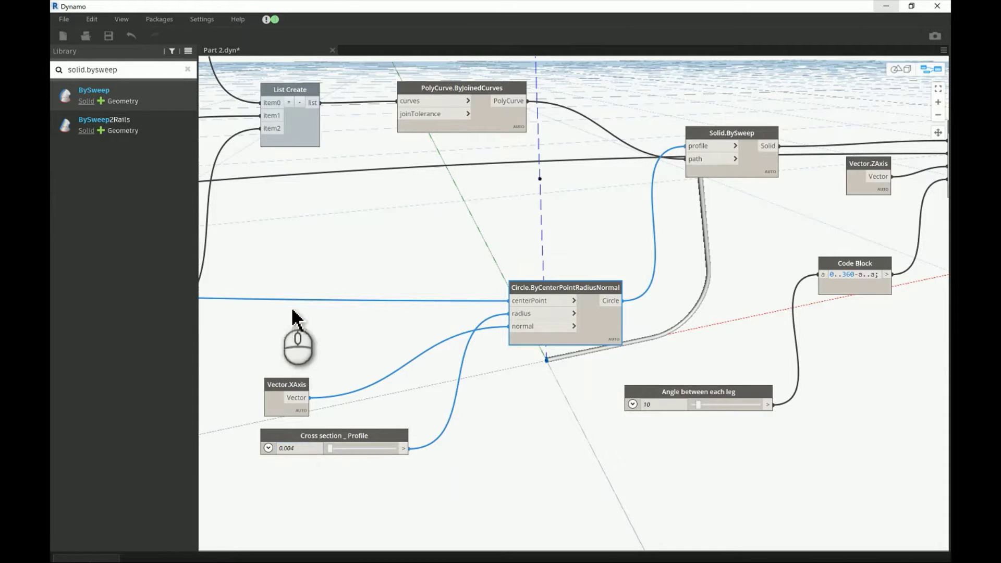
left_click_drag(248, 212, 652, 423)
left_click_drag(610, 334, 784, 493, "ctrl")
middle_click_drag(642, 453, 455, 283)
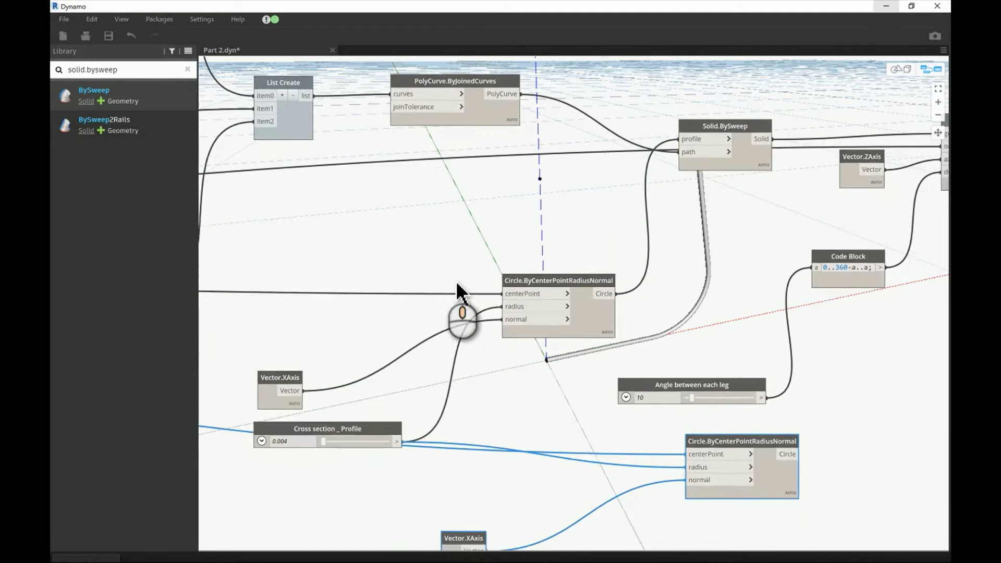
scroll(453, 283, "down", 5)
scroll(520, 304, "up", 3)
left_click_drag(522, 307, 620, 432)
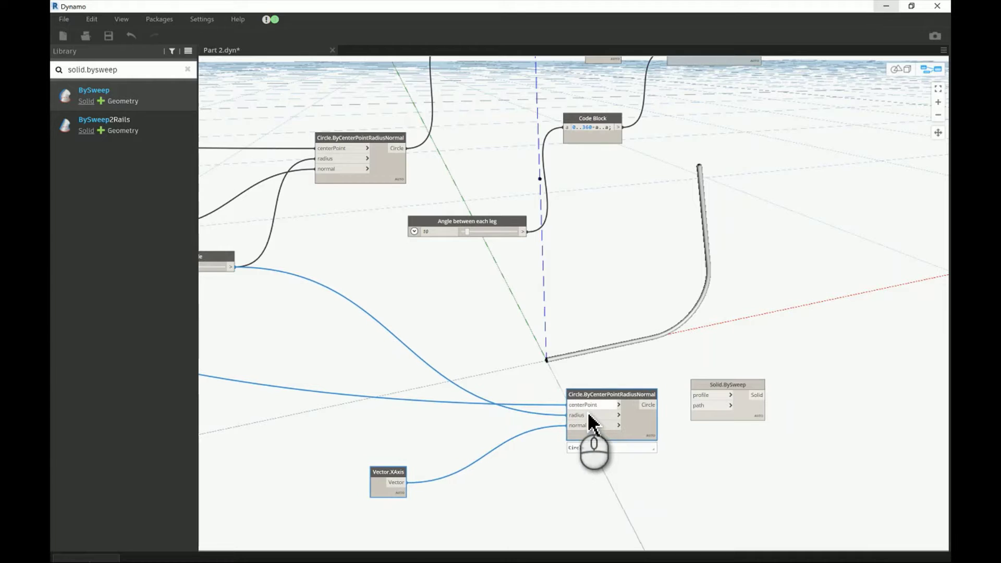
left_click_drag(567, 405, 552, 420)
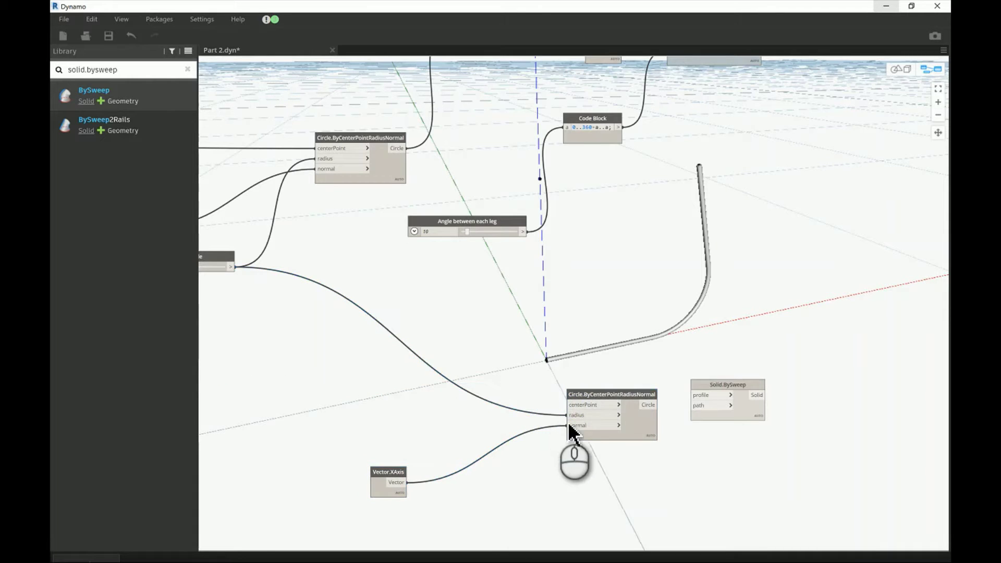
- Try disconnecting the copied circle's radius input and moving its Vector.XAxis node closer, and undo both changes
left_click(567, 415)
left_click(530, 406)
left_click_drag(400, 473, 496, 437)
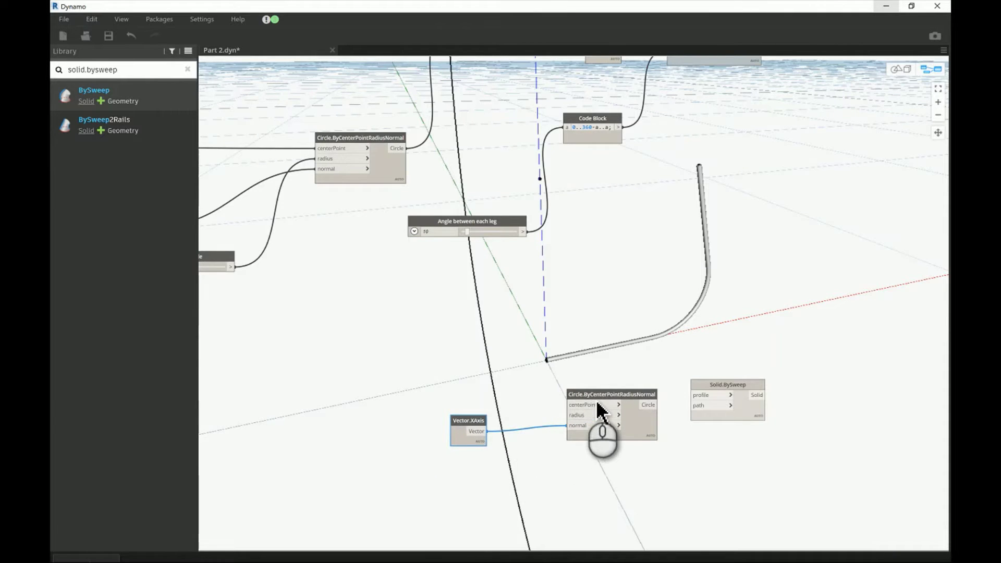
left_click(577, 424)
scroll(445, 431, "down", 4)
scroll(491, 423, "up", 3)
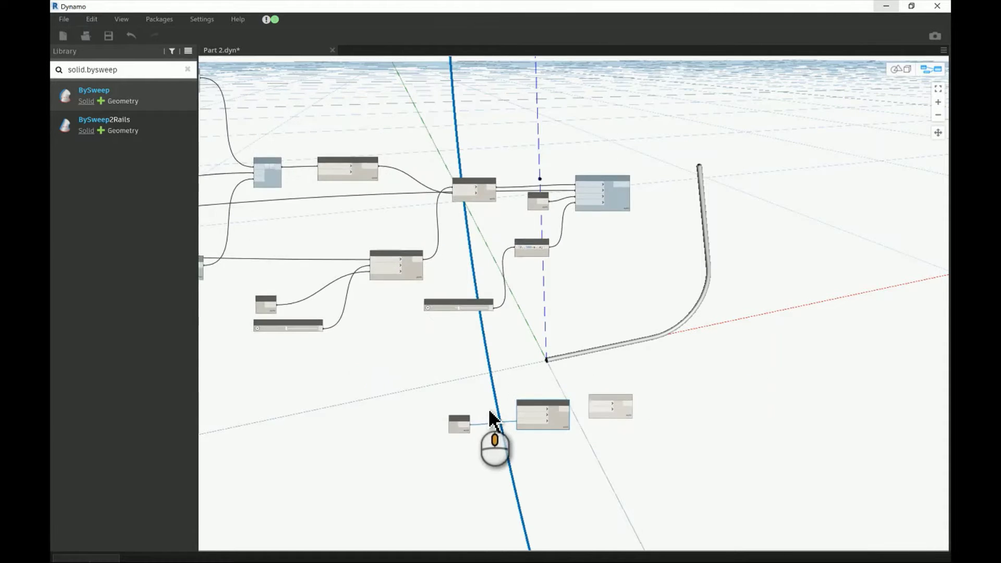
scroll(574, 469, "up", 3)
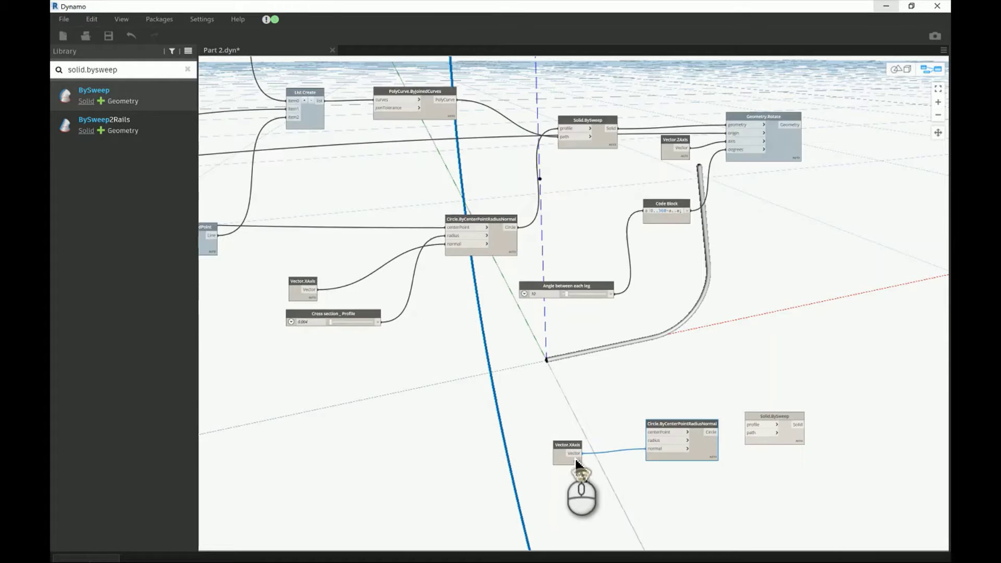
scroll(670, 456, "up", 1)
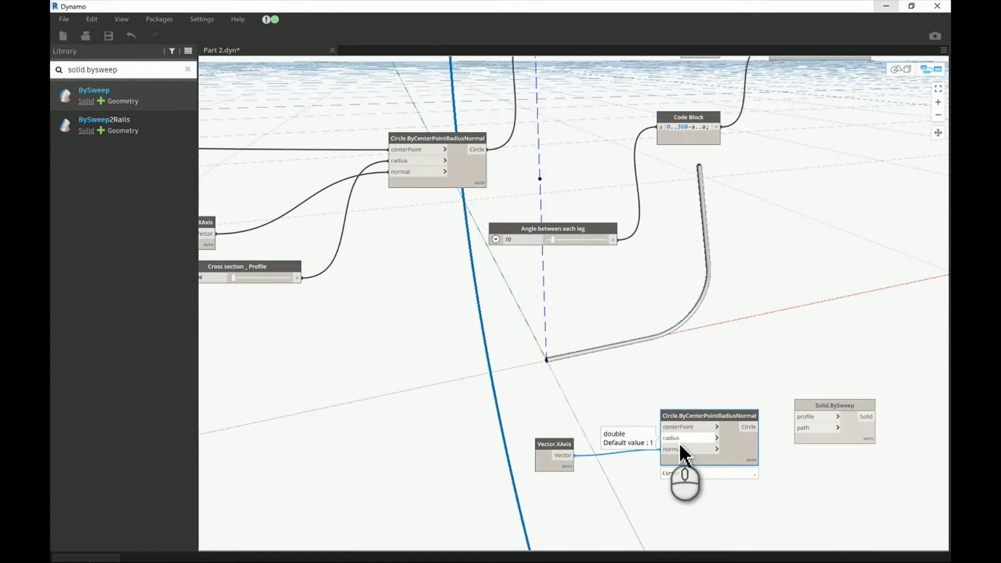
left_click(130, 34)
left_click(129, 34)
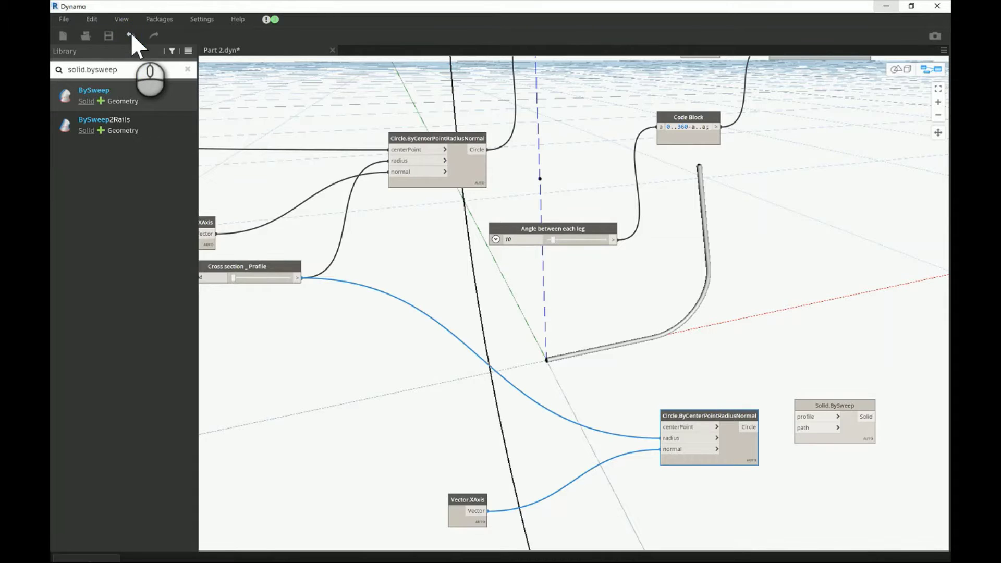
- Disconnect the copied Vector.XAxis node from the copied circle's normal input and move it aside
middle_click_drag(275, 321, 323, 335)
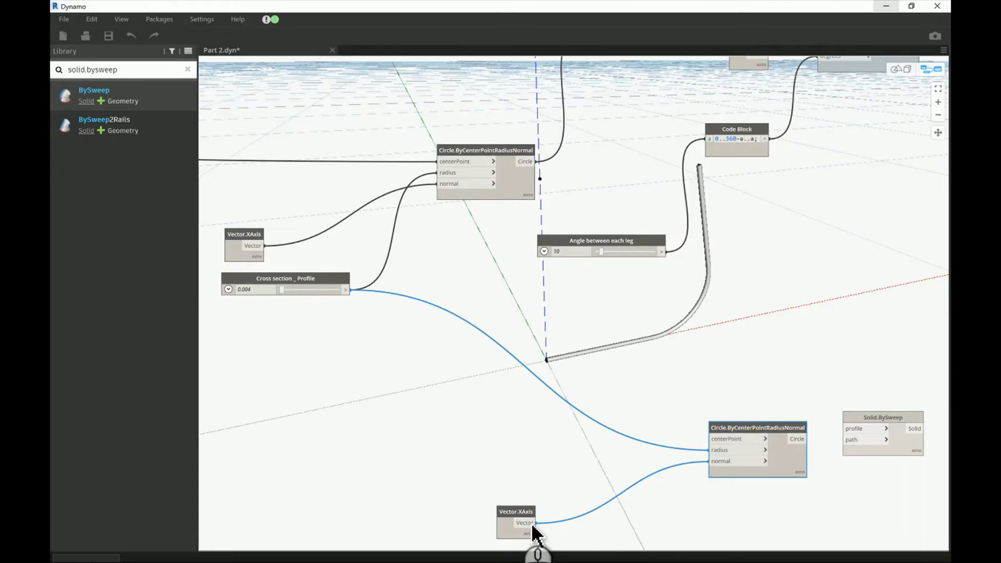
left_click_drag(532, 527, 566, 483)
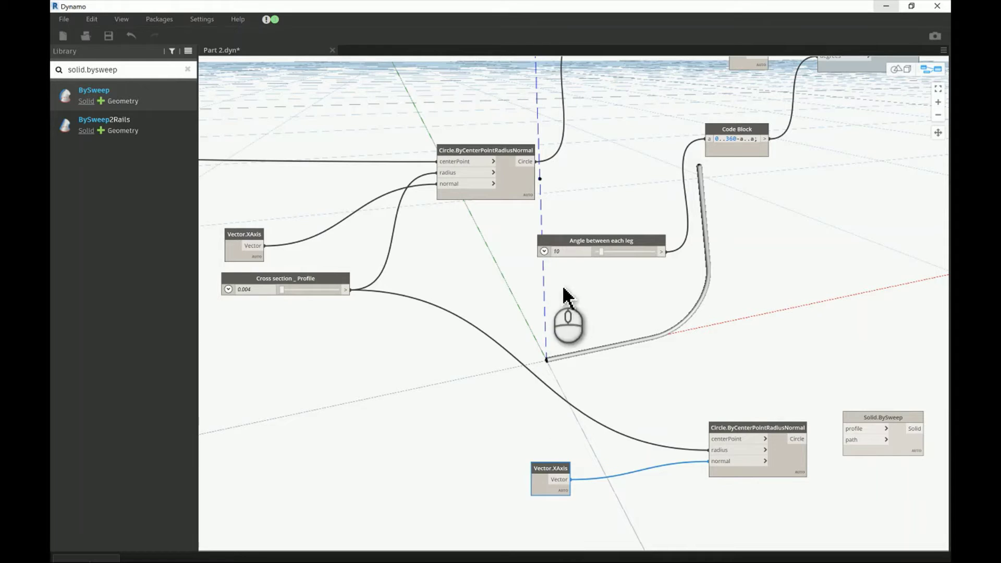
middle_click_drag(508, 407, 527, 435)
left_click_drag(661, 398, 606, 430)
left_click(503, 403)
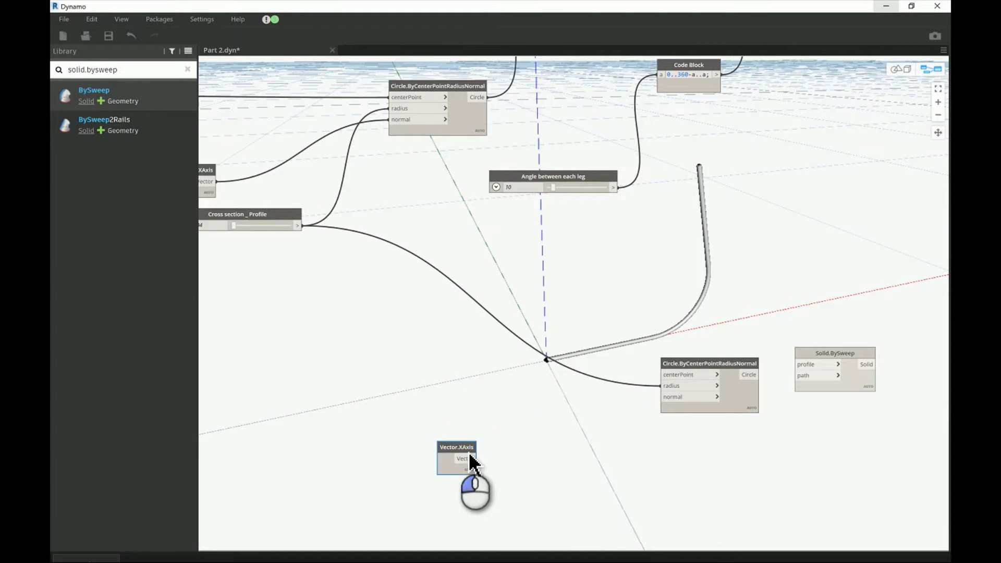
- Add a Vector.ZAxis node beside the copied circle node and connect its Vector output to the circle's normal input
right_click(438, 364)
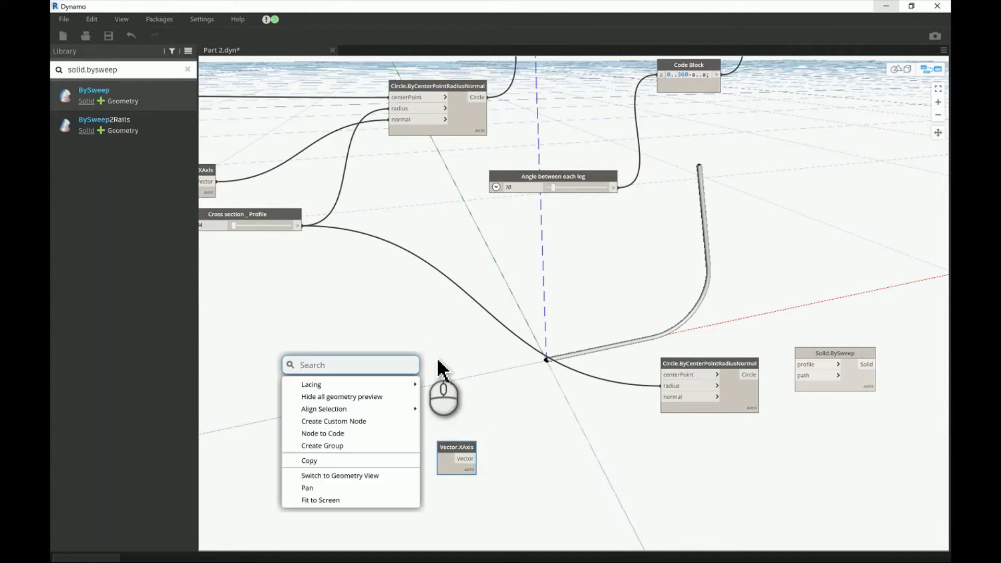
type("za")
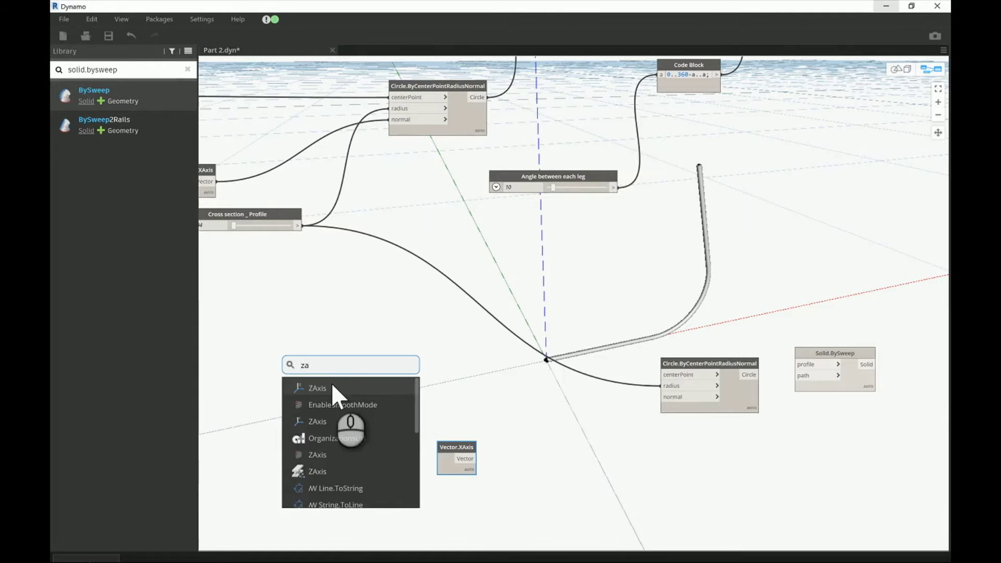
left_click(332, 384)
left_click_drag(374, 401, 523, 417)
left_click(517, 406)
left_click(663, 398)
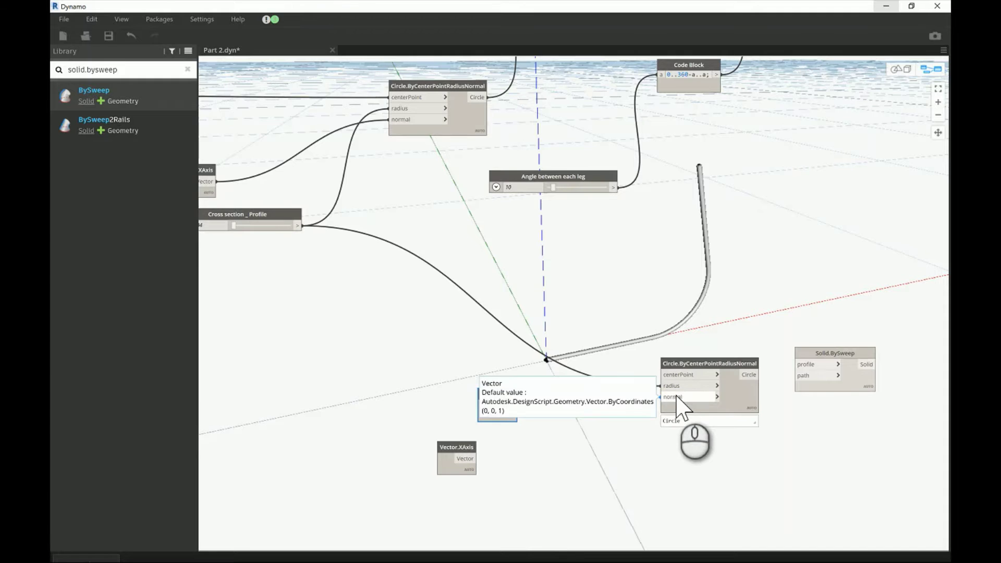
left_click_drag(512, 399, 533, 391)
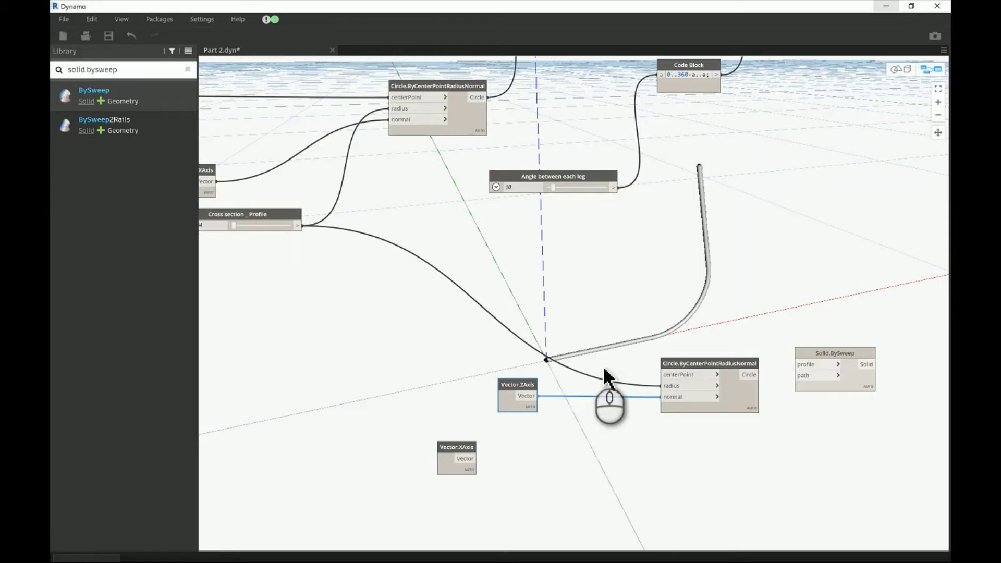
- Connect the Lower Center Point node's Point output to the copied circle's centerPoint input
scroll(610, 378, "down", 5)
scroll(578, 370, "up", 2)
middle_click_drag(405, 327, 698, 375)
middle_click_drag(483, 350, 753, 380)
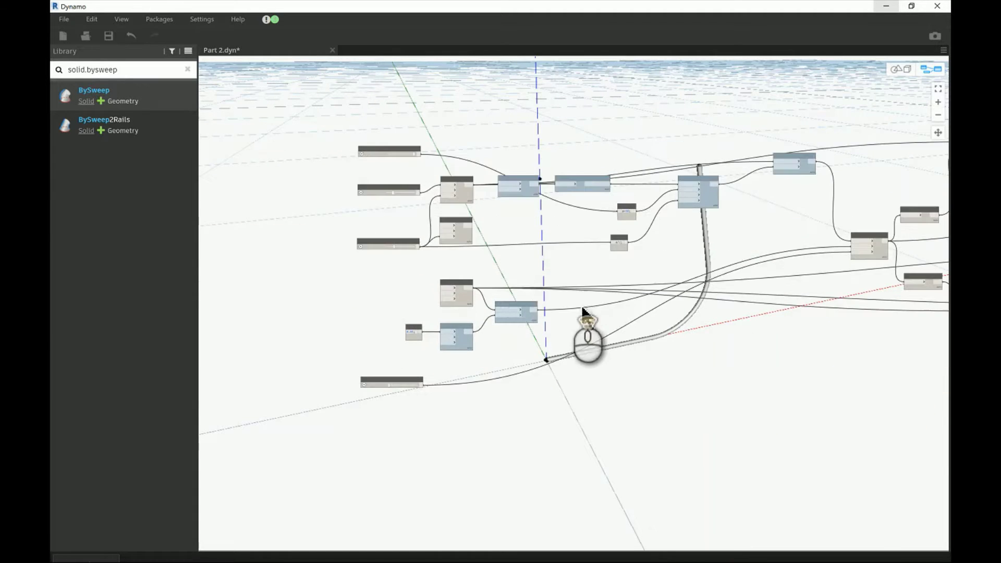
scroll(494, 262, "up", 3)
scroll(628, 256, "up", 2)
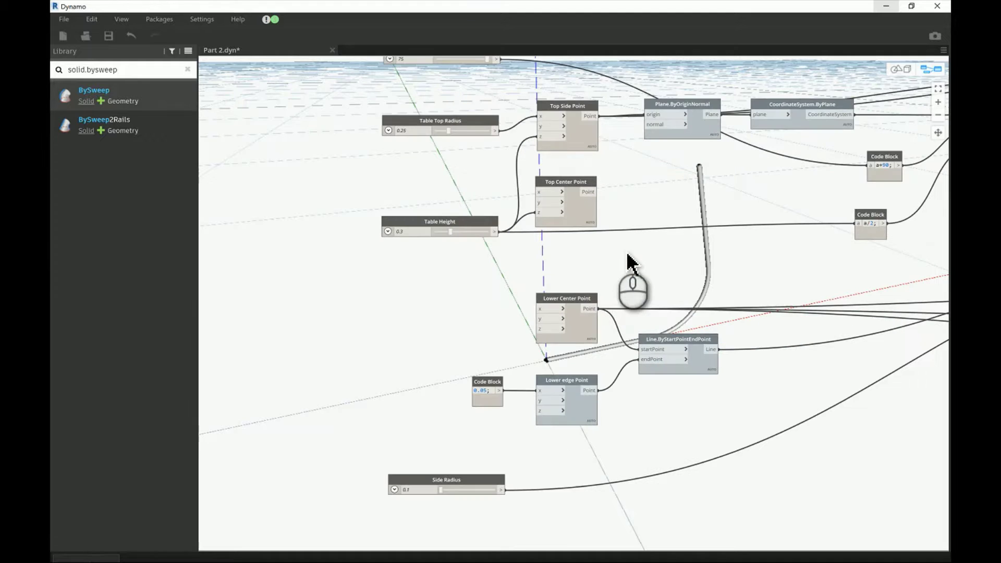
left_click(577, 324)
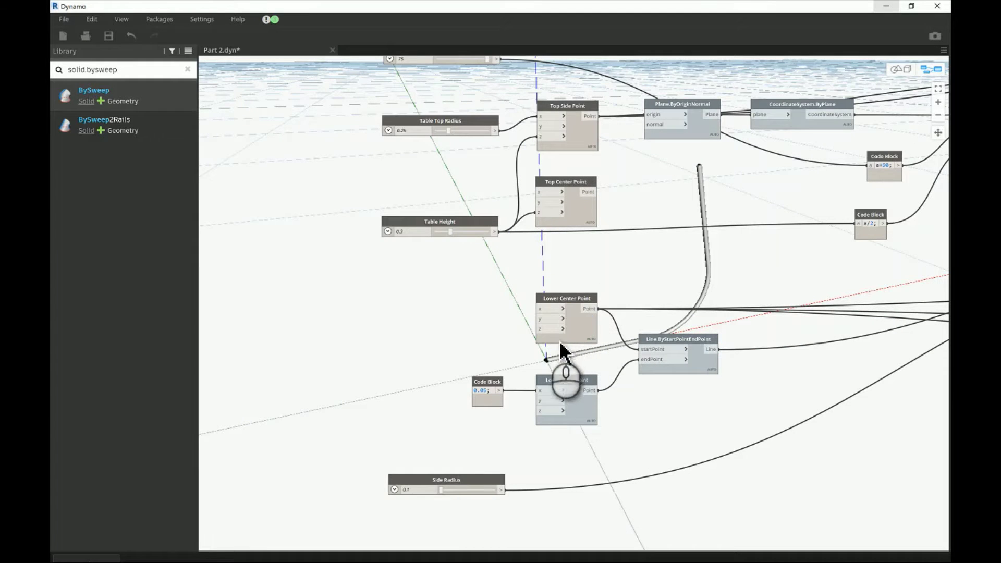
scroll(678, 326, "down", 3)
middle_click_drag(679, 324, 498, 294)
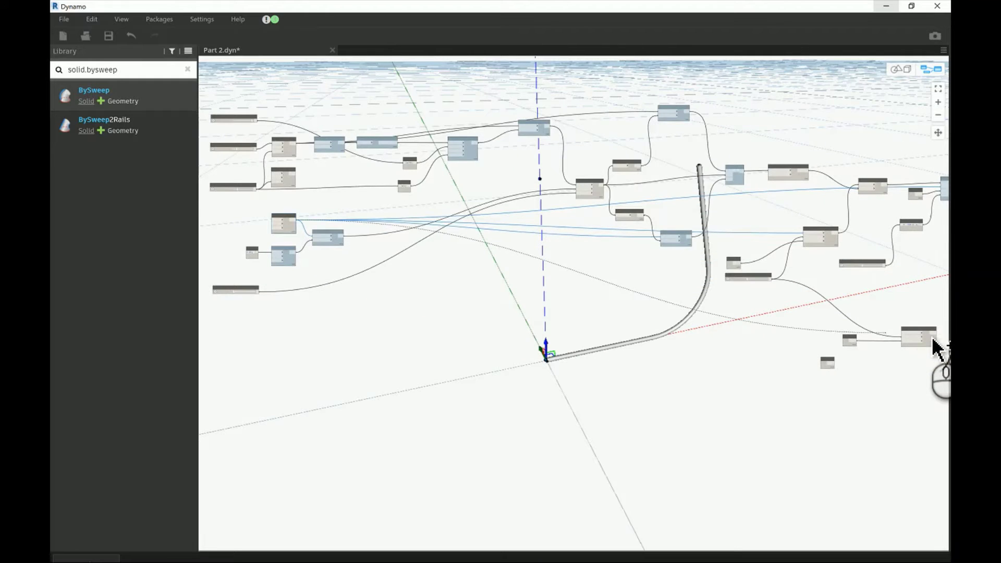
scroll(935, 349, "up", 5)
left_click(878, 314)
left_click(773, 264)
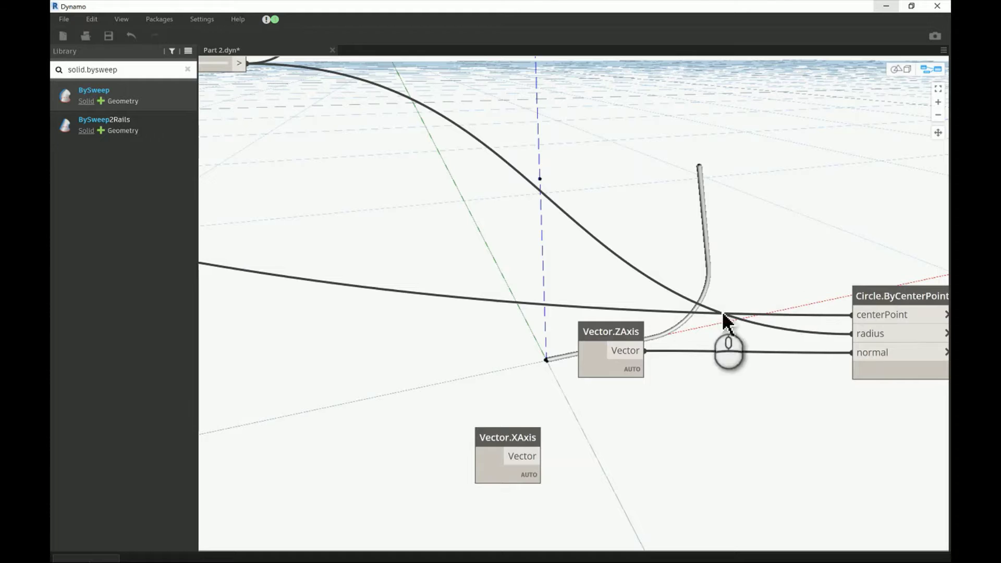
middle_click_drag(711, 389, 496, 385)
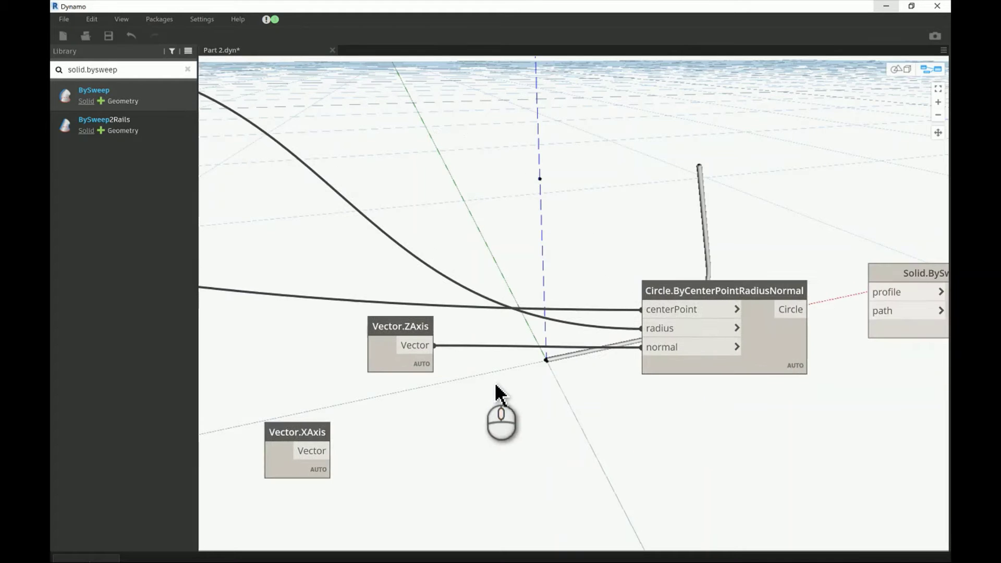
- Move the Vector.ZAxis node closer to the copied circle node and disconnect the circle's radius input
left_click_drag(430, 346, 496, 395)
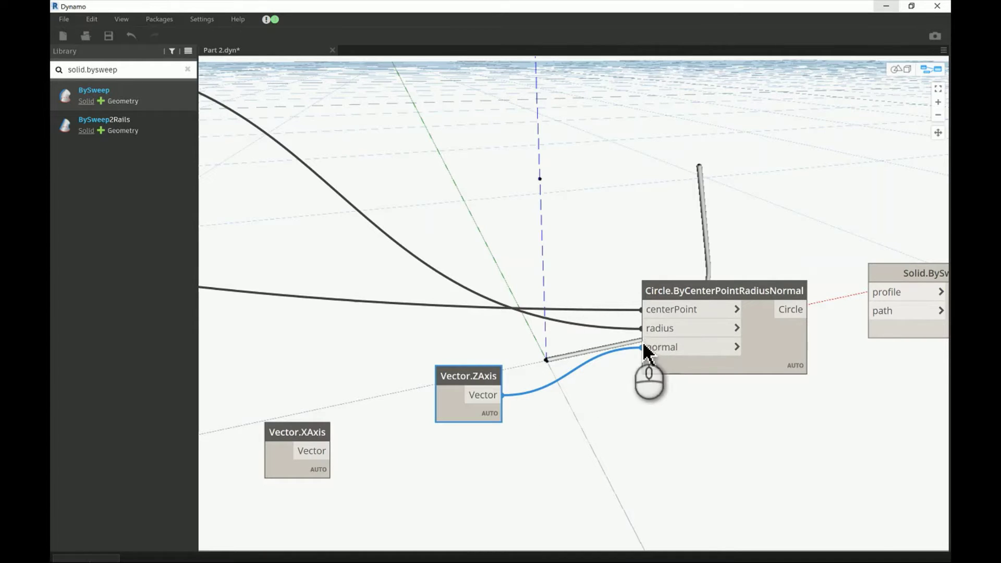
left_click_drag(641, 329, 574, 297)
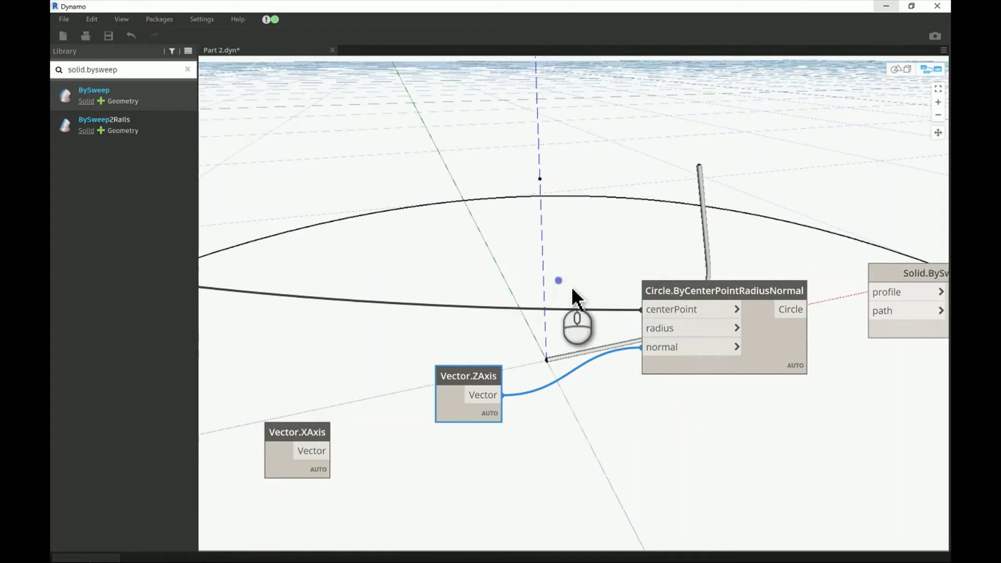
middle_click_drag(648, 292, 661, 318)
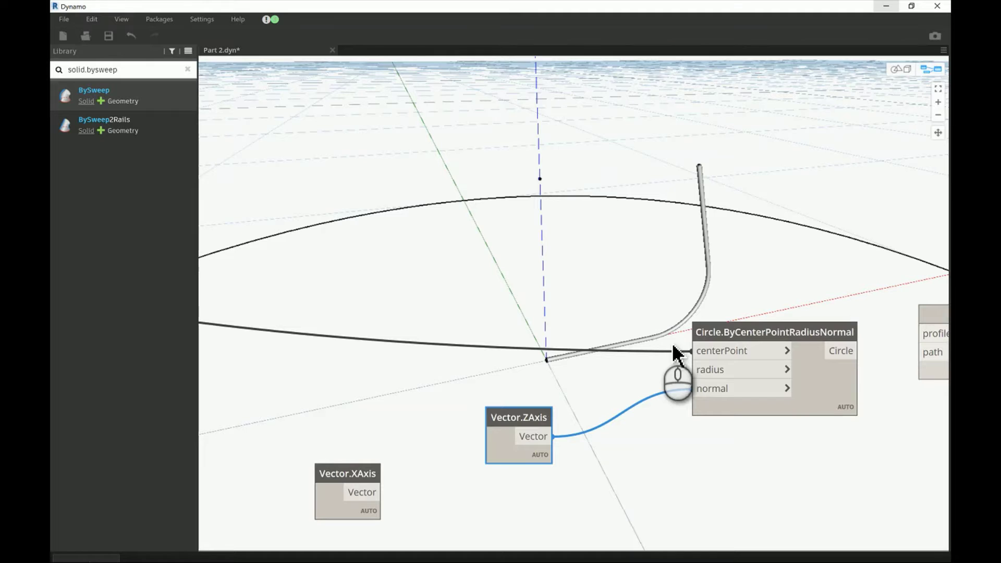
- Examine the Curve.StartPoint and Curve.EndPoint nodes fed by Arc.ByFillet and the points they produce on the leg path
scroll(672, 315, "down", 2)
scroll(518, 260, "down", 6)
middle_click_drag(498, 248, 745, 391)
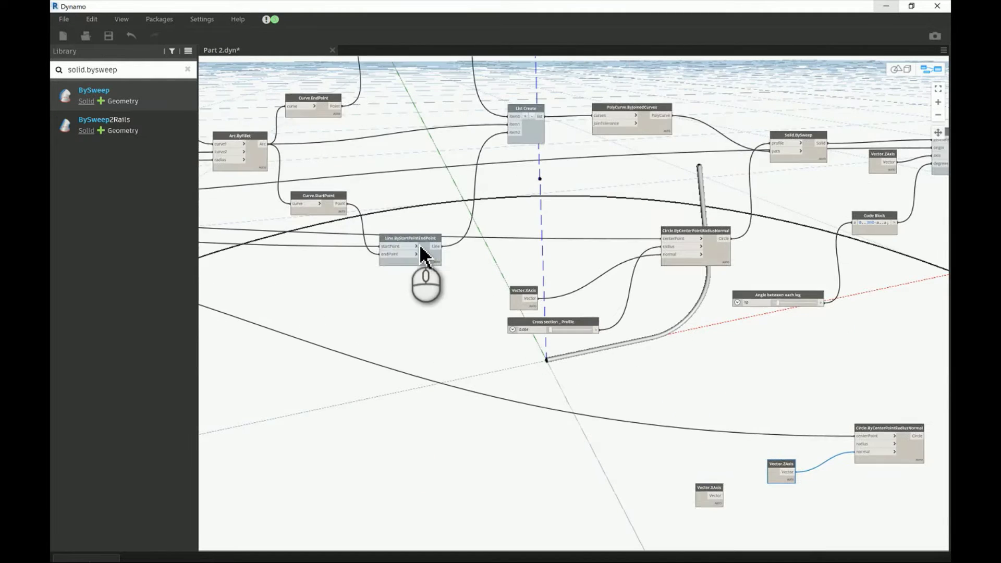
scroll(370, 228, "up", 3)
middle_click_drag(297, 158, 473, 237)
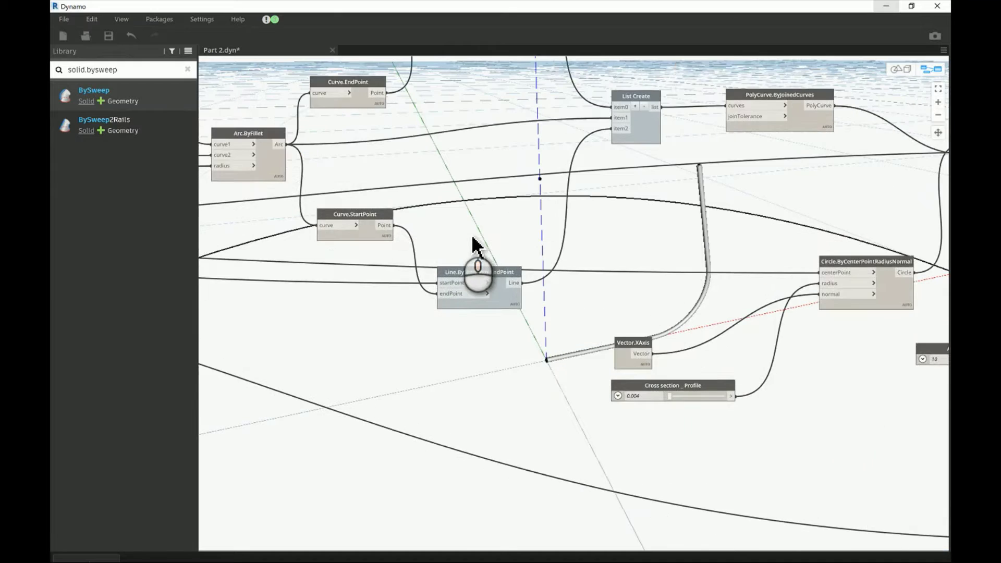
scroll(462, 227, "up", 2)
left_click(499, 306)
left_click(481, 120)
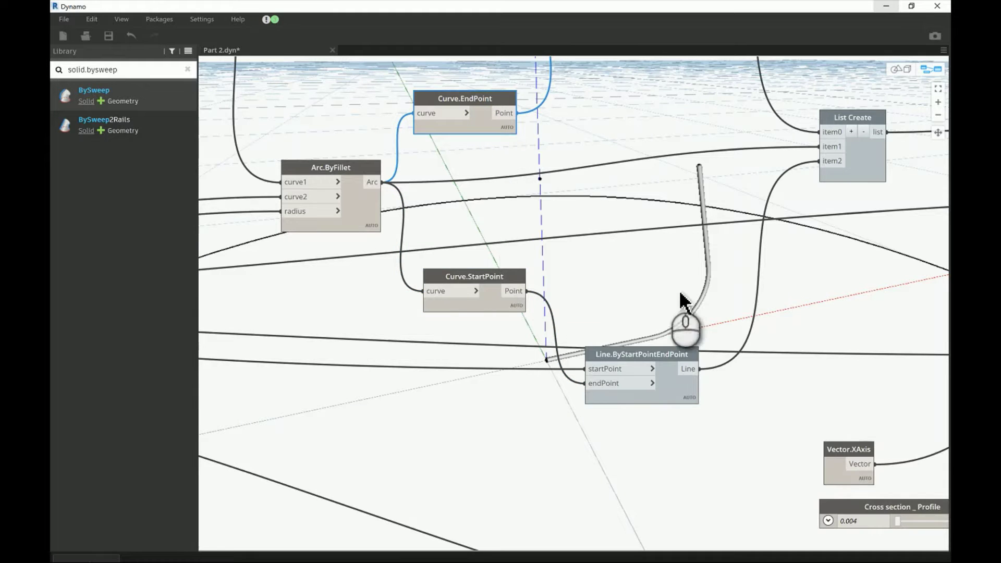
- Turn off the geometry preview of the original Solid.BySweep node fed by PolyCurve.ByJoinedCurves
middle_click_drag(821, 305, 578, 286)
scroll(528, 302, "down", 3)
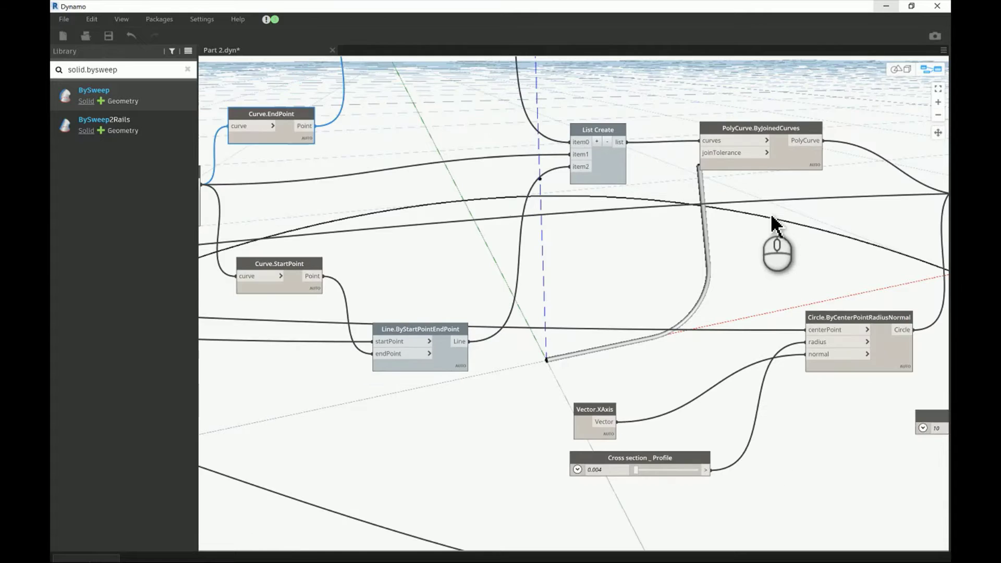
middle_click_drag(800, 230, 627, 232)
left_click(860, 192)
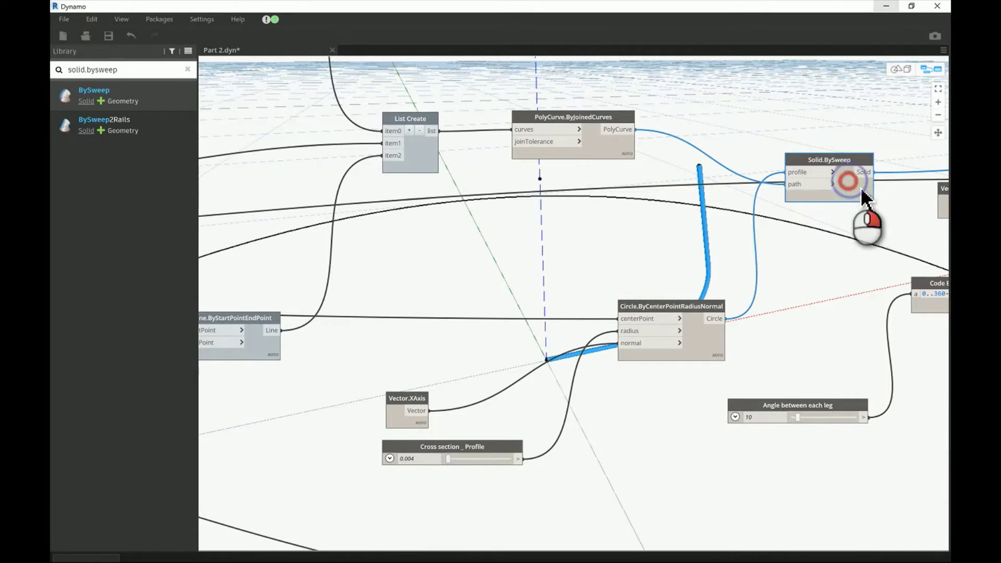
right_click(852, 196)
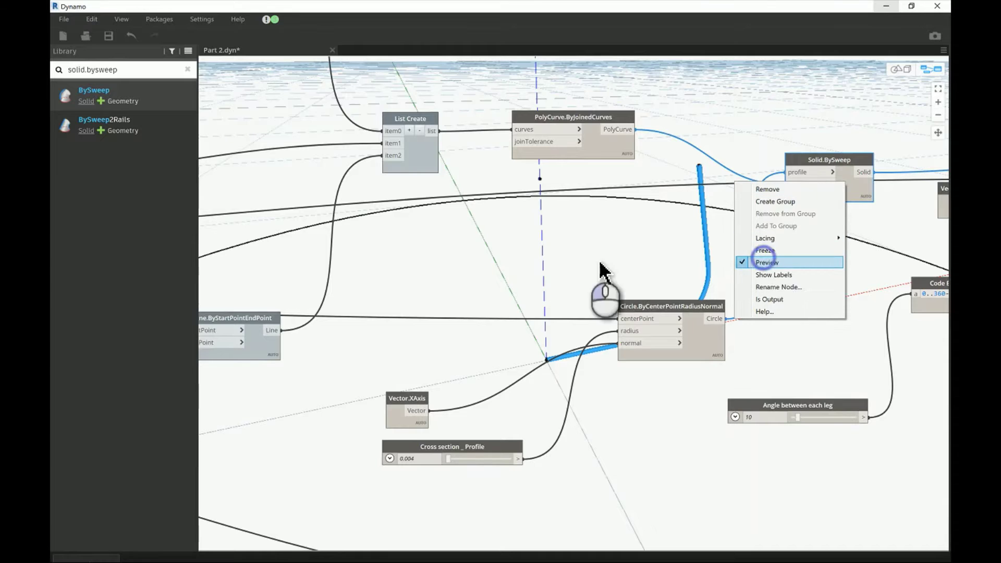
- Add a Point.X node near Curve.StartPoint and connect Curve.StartPoint's Point output to its point input
middle_click_drag(676, 287, 778, 302)
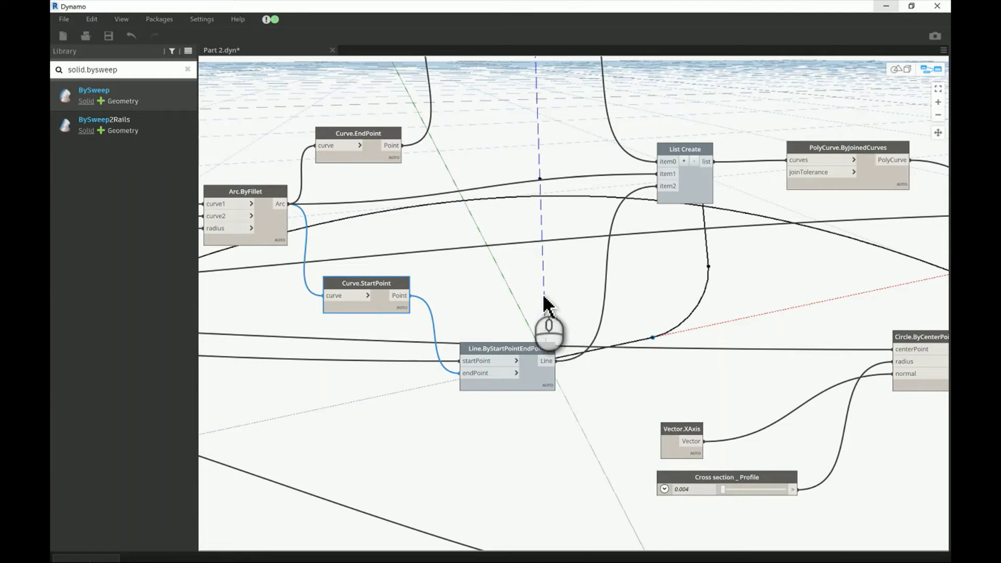
middle_click_drag(538, 323, 522, 333)
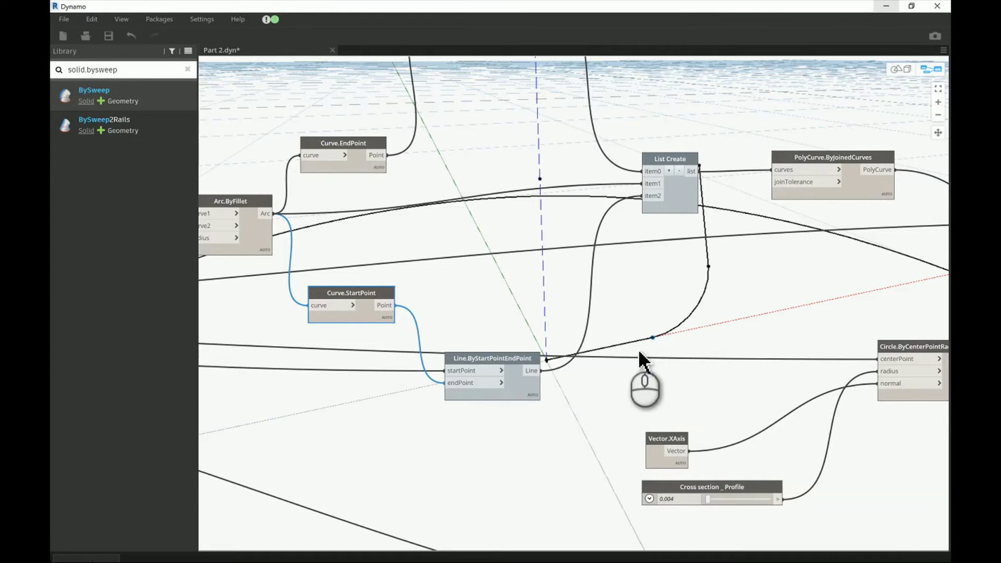
right_click(485, 291)
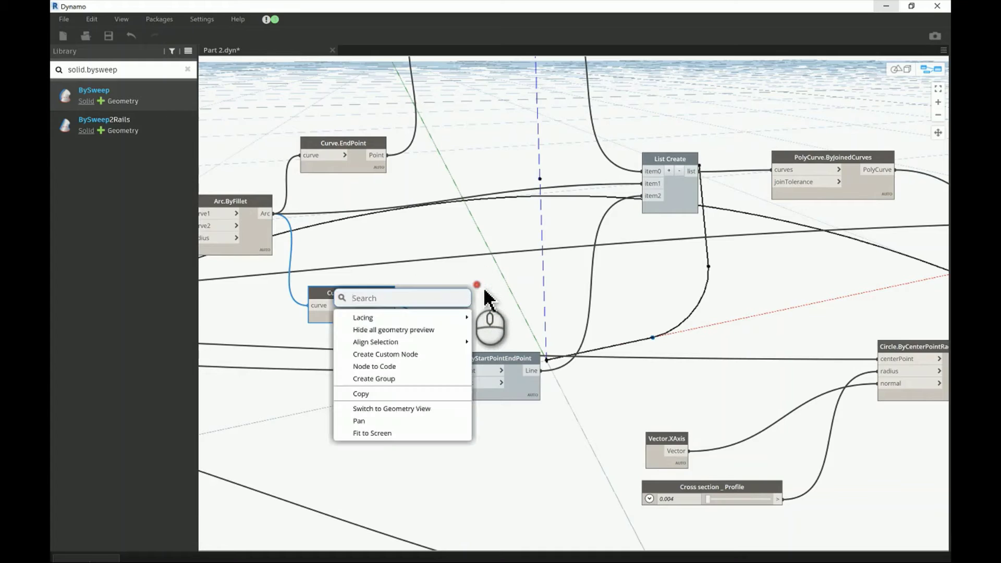
type("point.x")
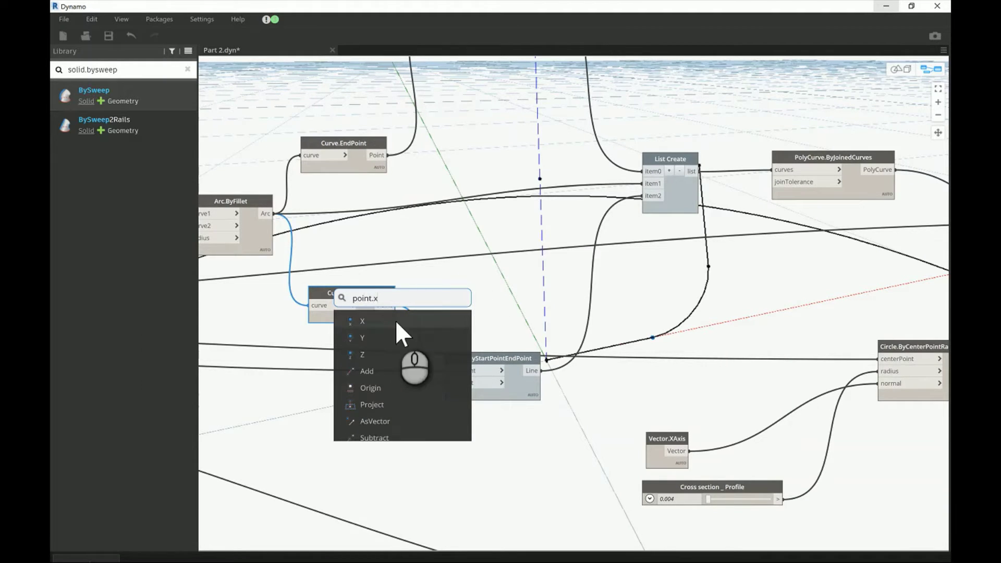
left_click(378, 322)
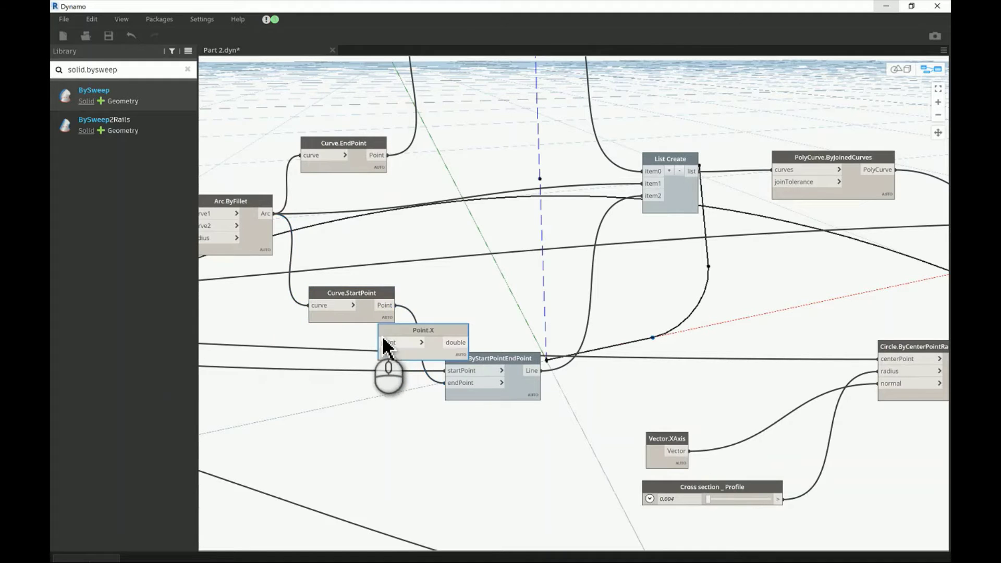
left_click_drag(411, 345, 503, 306)
left_click_drag(395, 305, 543, 446)
- Move the Point.X node beside the copied circle node and connect its double output to the circle's radius input
middle_click_drag(476, 445, 324, 239)
scroll(323, 239, "down", 3)
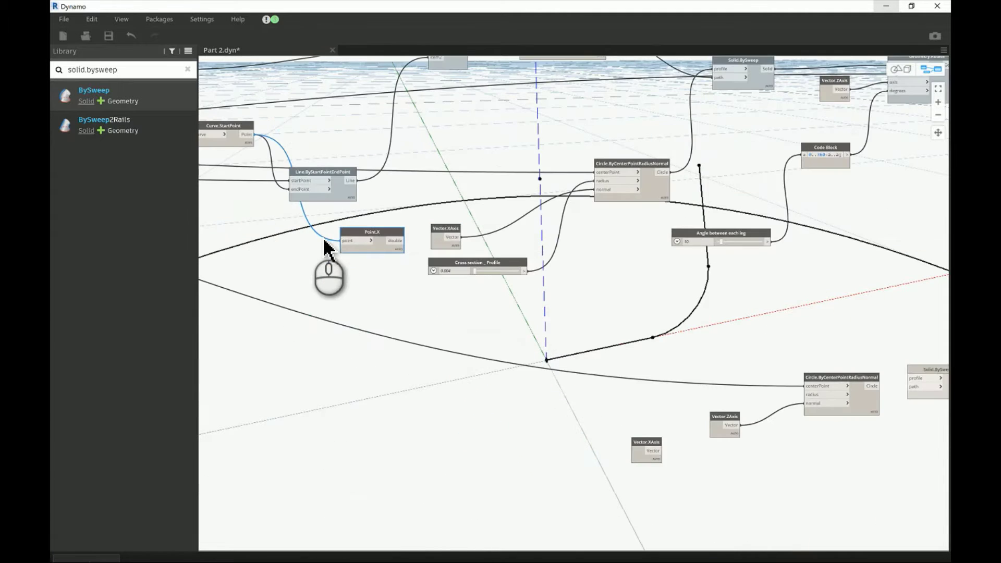
left_click_drag(393, 251, 702, 412)
scroll(702, 410, "up", 3)
middle_click_drag(702, 400, 494, 361)
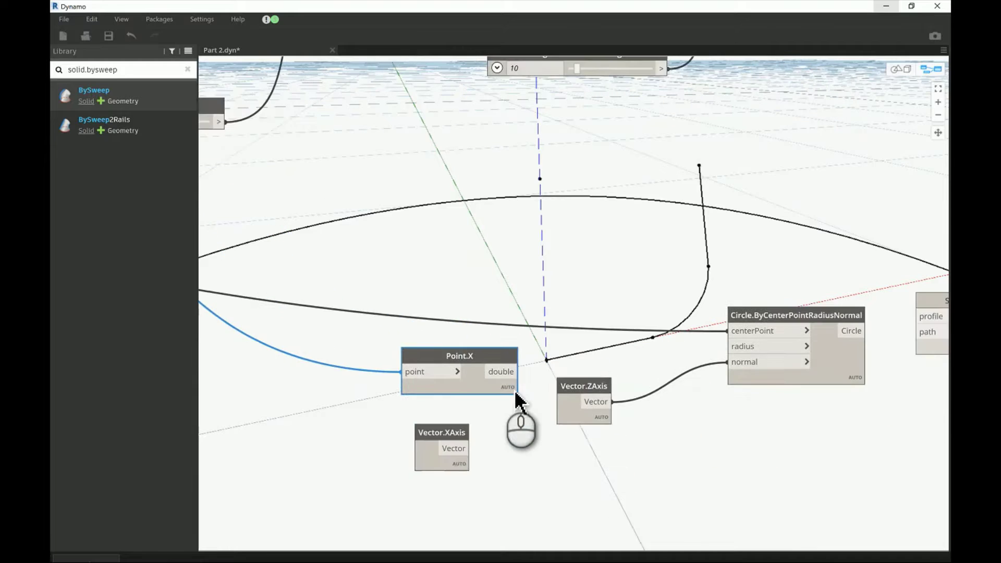
left_click(447, 369)
left_click(700, 349)
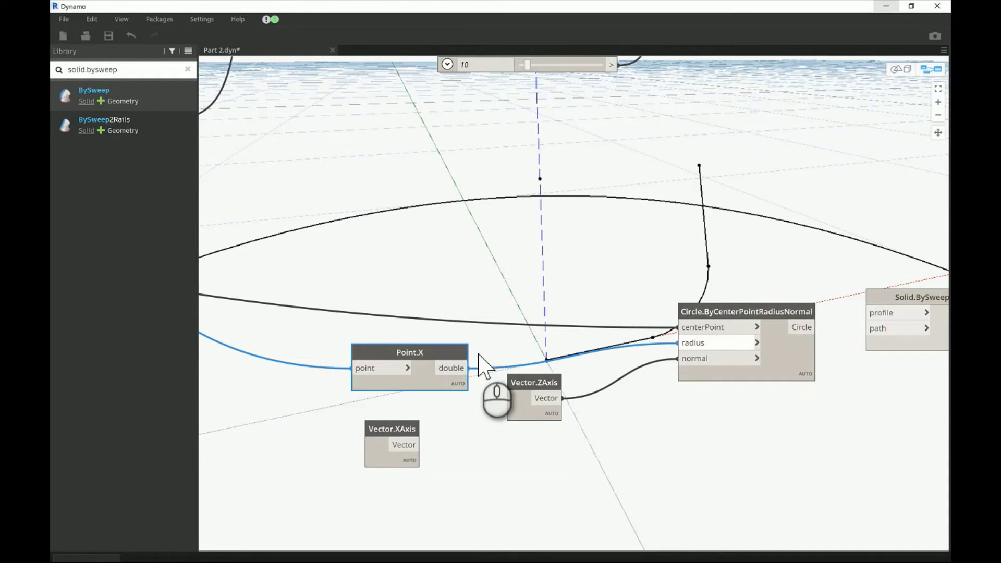
- Tidy the Point.X and copied circle nodes closer together and delete the unused Vector.XAxis node
left_click_drag(448, 356, 444, 350)
left_click_drag(722, 313, 631, 335)
left_click(438, 472)
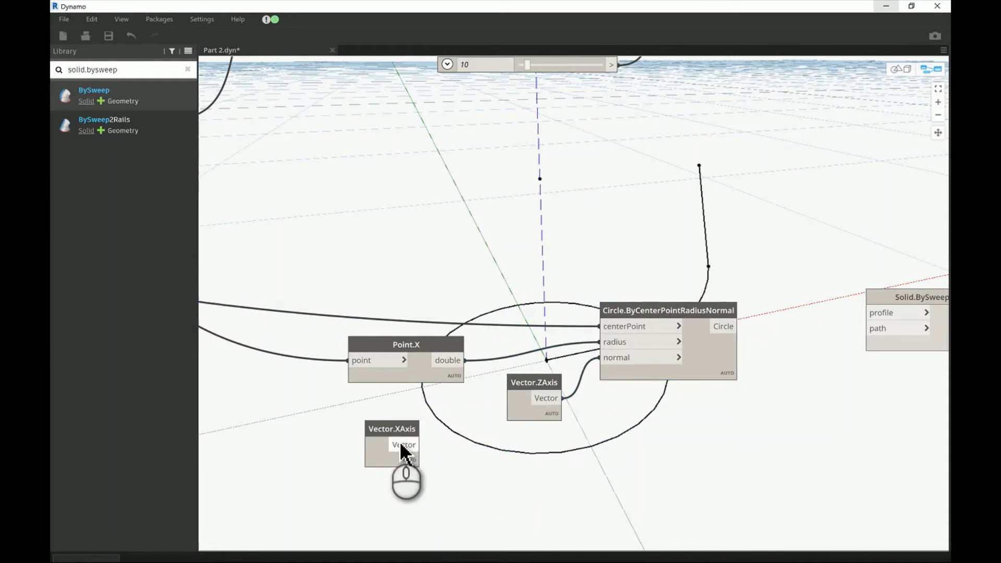
right_click(398, 446)
left_click(328, 438)
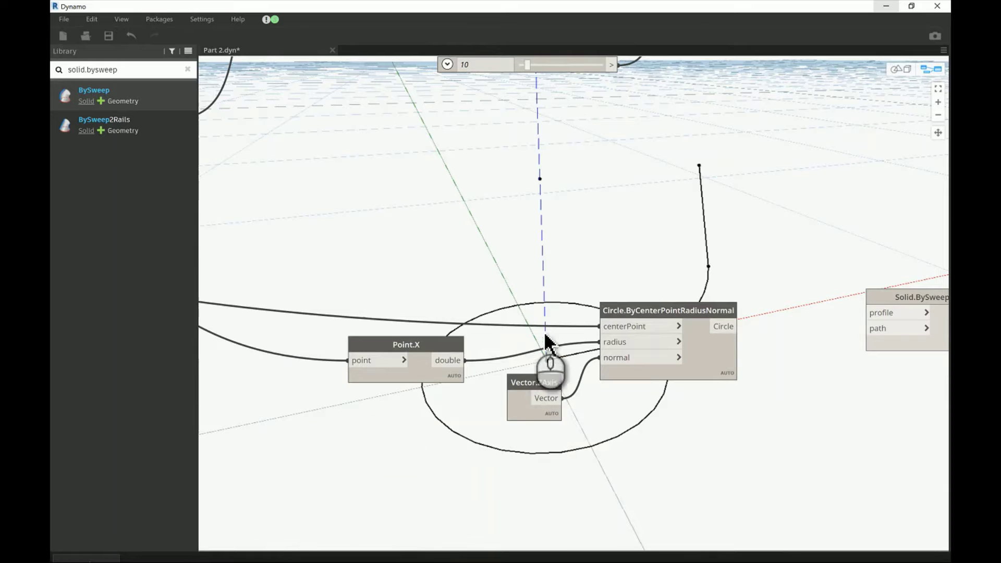
- Connect the copied circle's Circle output to the path input of the second Solid.BySweep node, shifting that node slightly
middle_click_drag(573, 418, 573, 418)
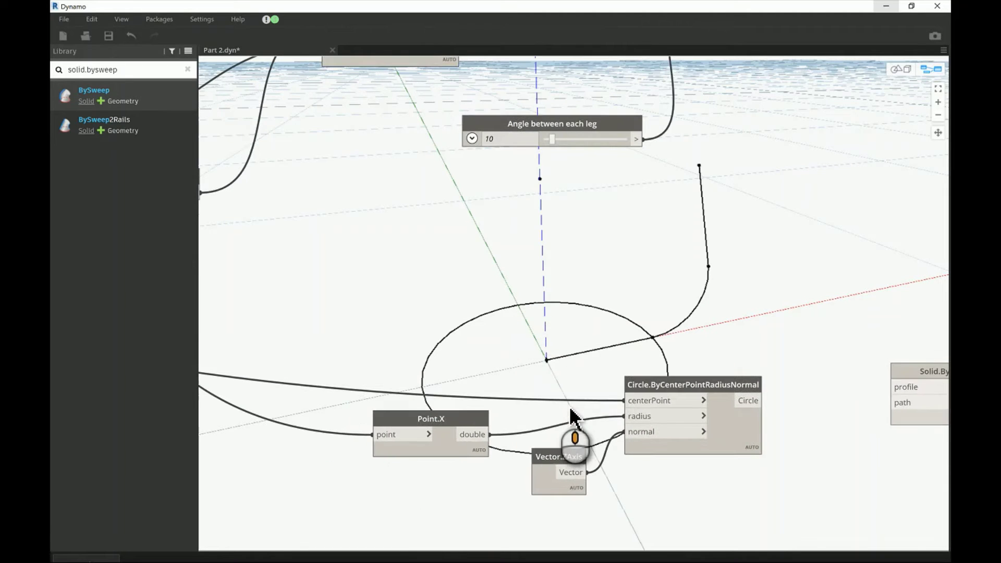
middle_click_drag(807, 398, 769, 390)
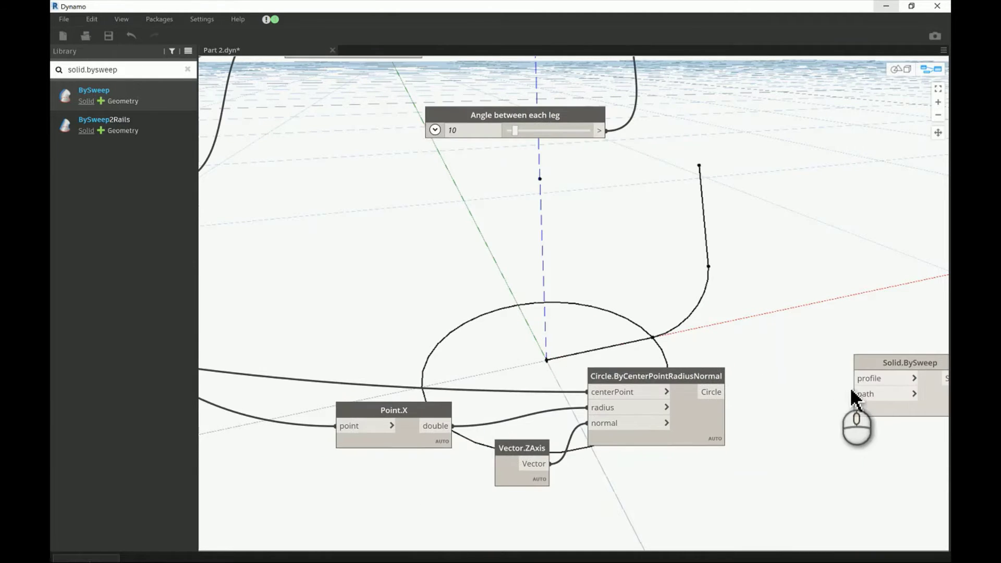
mouse_move(888, 386)
left_mouse_down()
mouse_move(887, 398)
mouse_move(881, 372)
left_mouse_up()
left_click(719, 392)
left_click(855, 408)
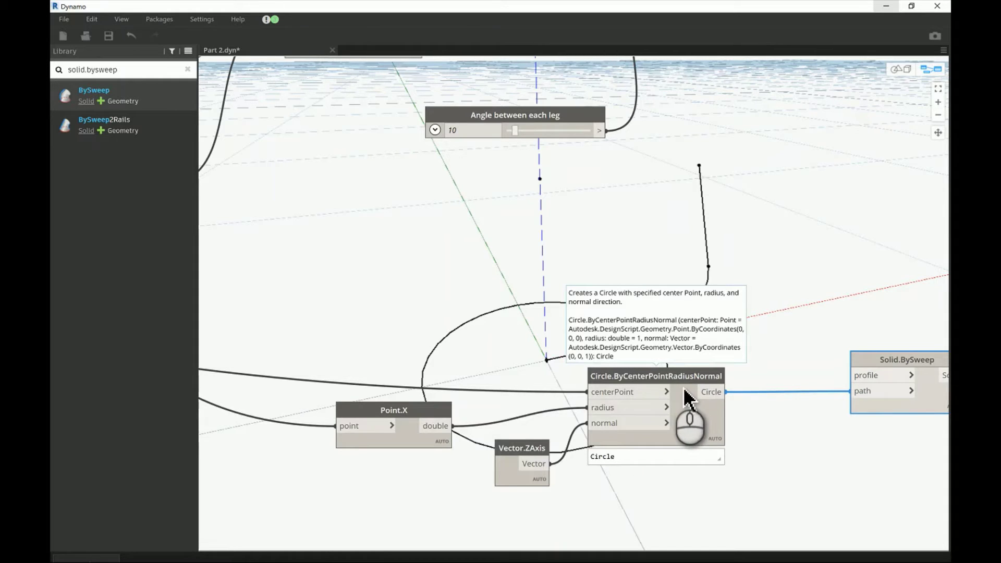
- Duplicate the Point.X, Vector.ZAxis and path circle nodes together and place the copies above the originals
left_click_drag(295, 284, 786, 546)
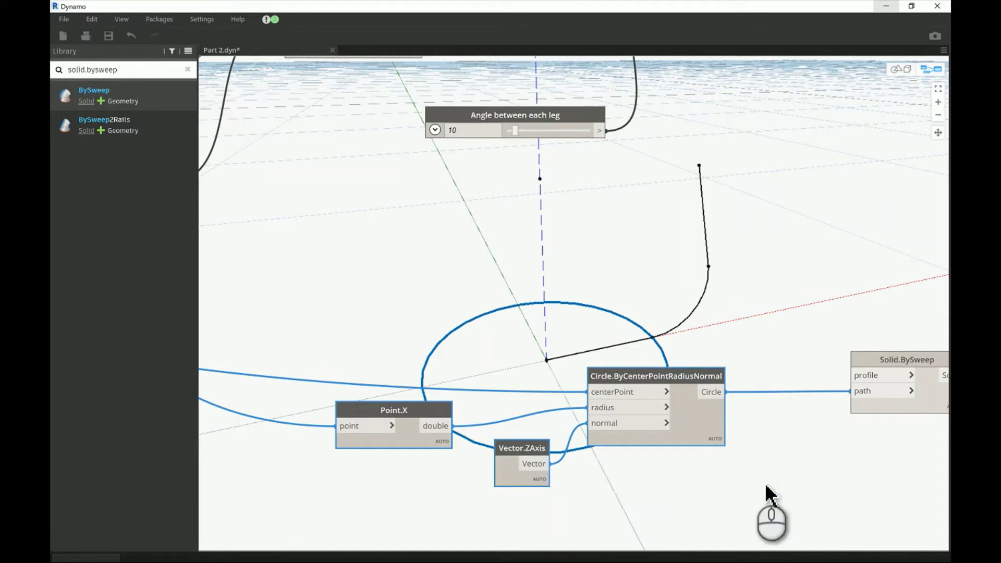
key("ctrl+c")
key("ctrl+v")
left_click_drag(682, 335, 705, 292)
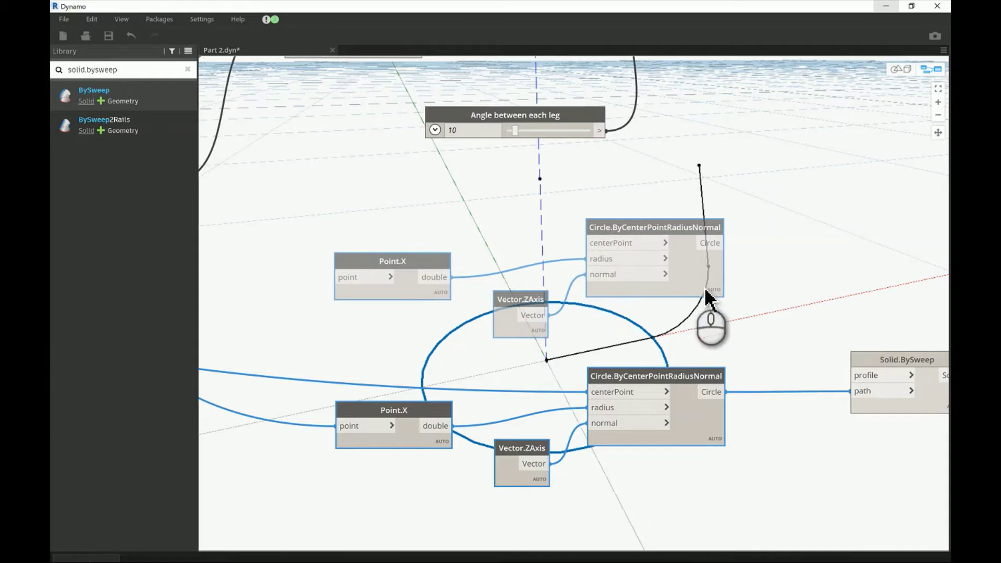
left_click(772, 316)
- Connect the Cross section _ Profile slider's output to the radius input of the newly duplicated circle node
middle_click(474, 206)
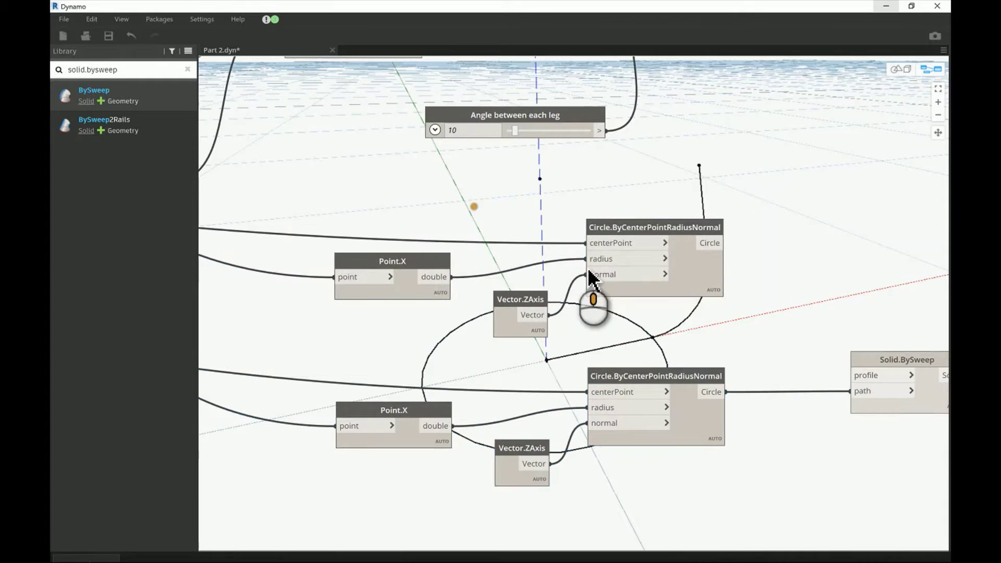
middle_click_drag(589, 271, 587, 270)
middle_click_drag(357, 254, 478, 245)
left_click(321, 228)
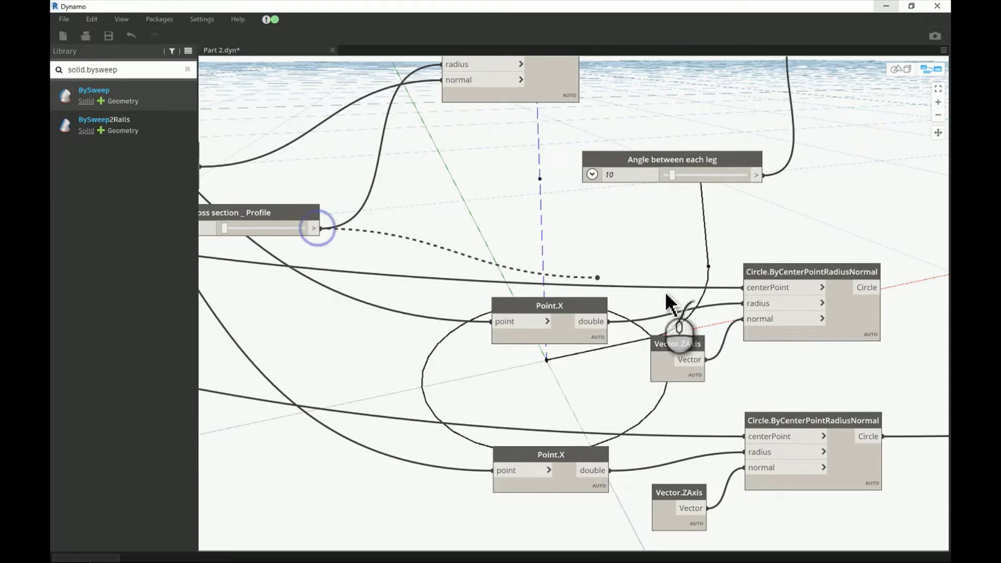
left_click(742, 303)
- Connect Curve.StartPoint's Point output to the centerPoint input of the newly duplicated circle node
middle_click_drag(609, 275, 613, 296)
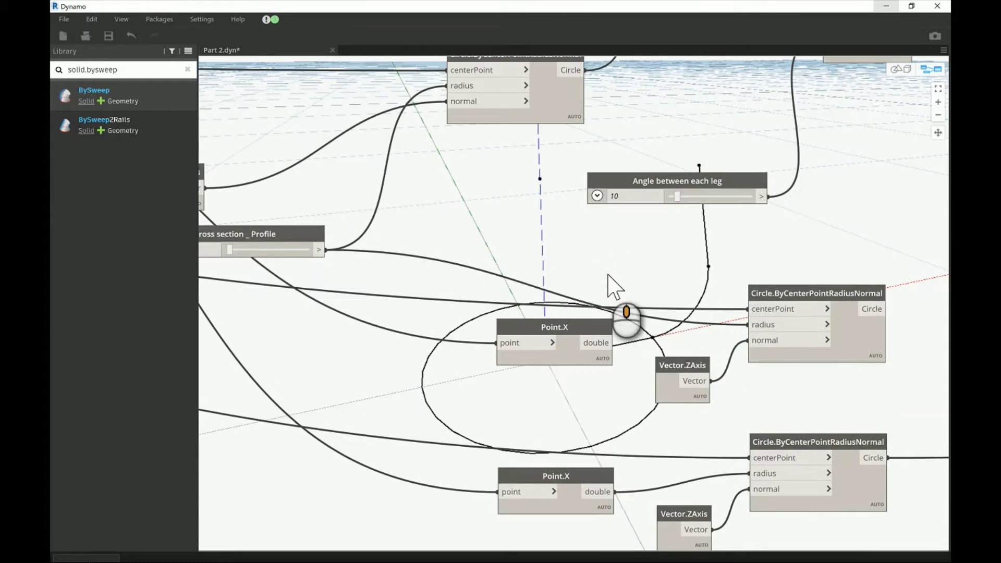
scroll(663, 349, "down", 3)
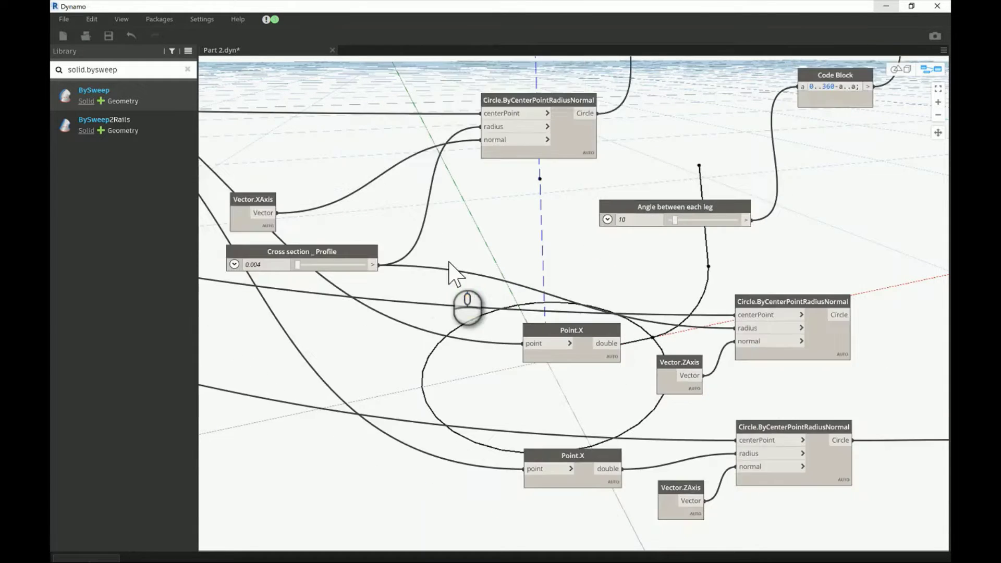
middle_click_drag(427, 255, 533, 296)
middle_click_drag(261, 192, 262, 192)
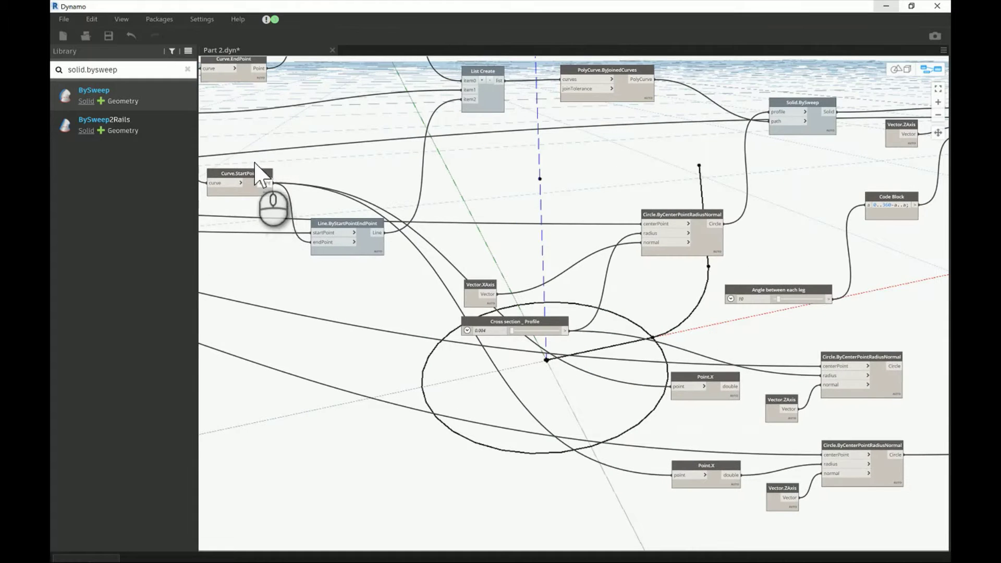
left_click_drag(264, 183, 822, 355)
- Delete the duplicated Vector.ZAxis node that feeds the new profile circle's normal input
scroll(840, 374, "up", 3)
scroll(834, 365, "up", 3)
middle_click_drag(673, 364, 582, 337)
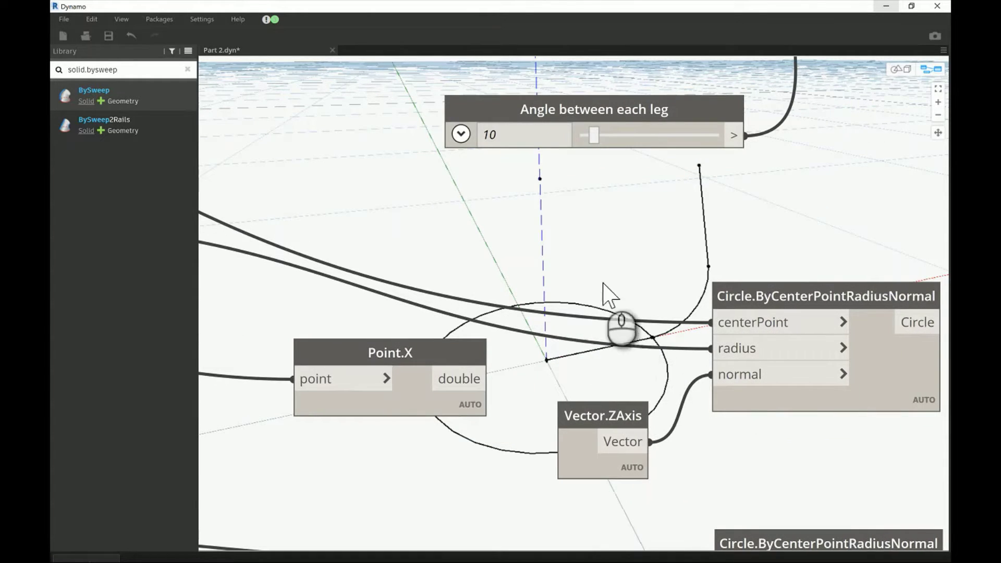
right_click(600, 425)
left_click(580, 424)
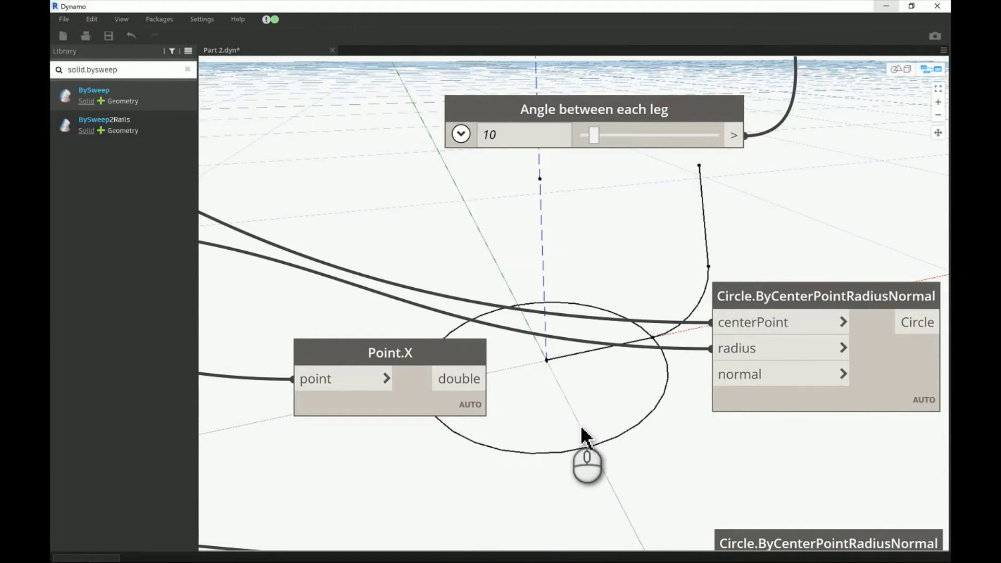
- Add a Vector.YAxis node below the duplicated Point.X node and connect its Vector output to the new profile circle's normal input
right_click(584, 420)
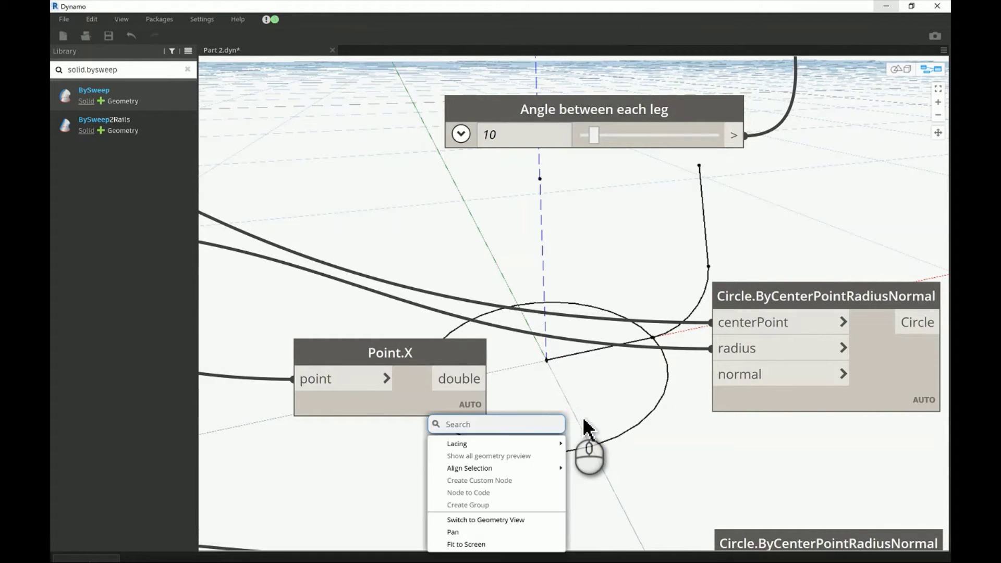
type("y")
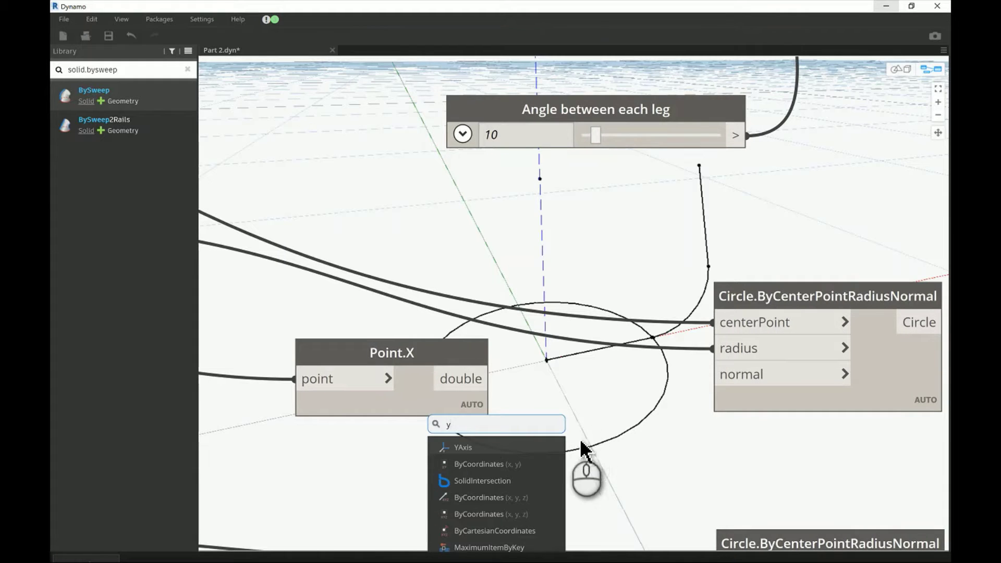
left_click(468, 448)
left_click(555, 493)
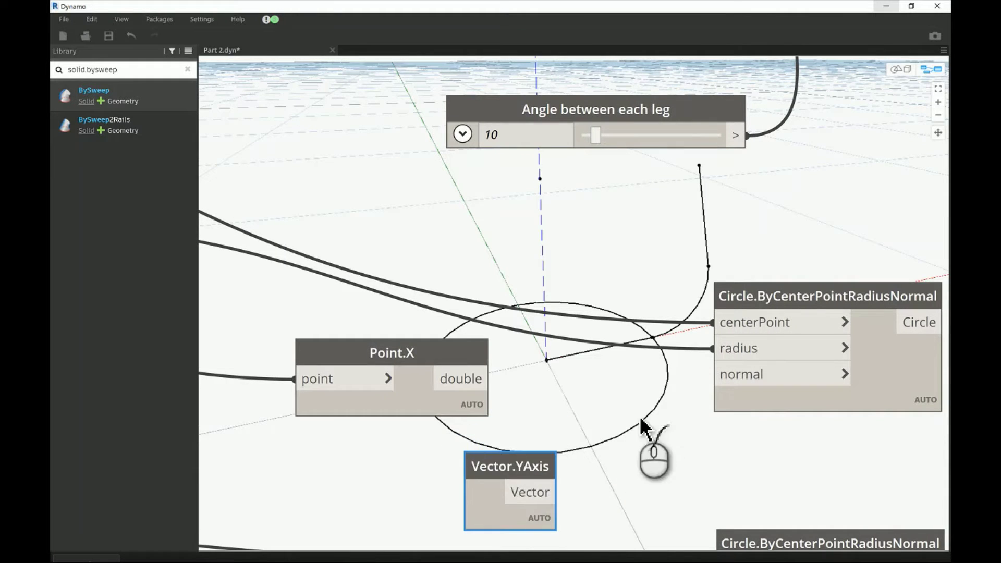
left_click(713, 384)
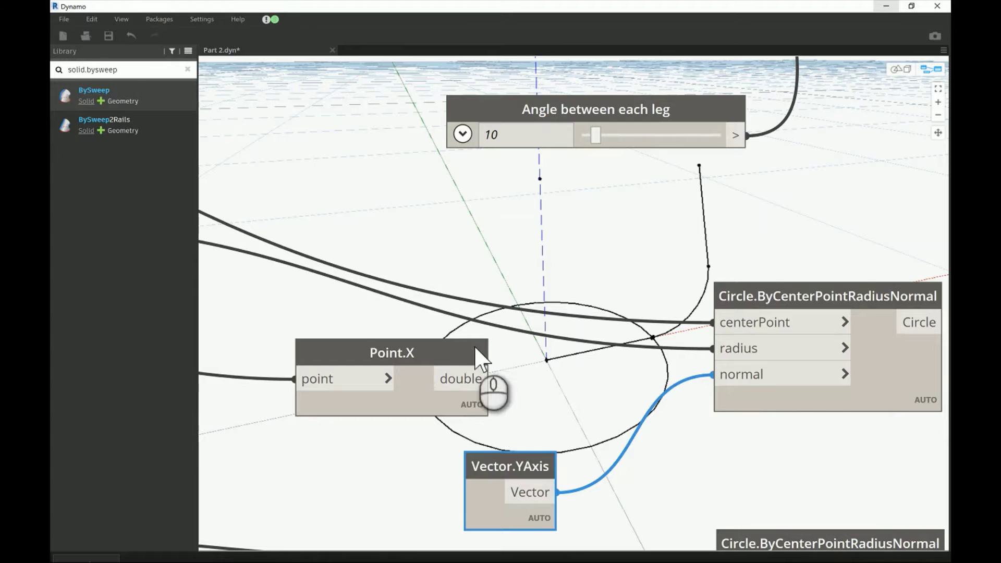
- Delete the duplicated Point.X node beside the new profile circle node
left_click(458, 363)
scroll(457, 368, "down", 5)
scroll(440, 362, "up", 4)
right_click(418, 348)
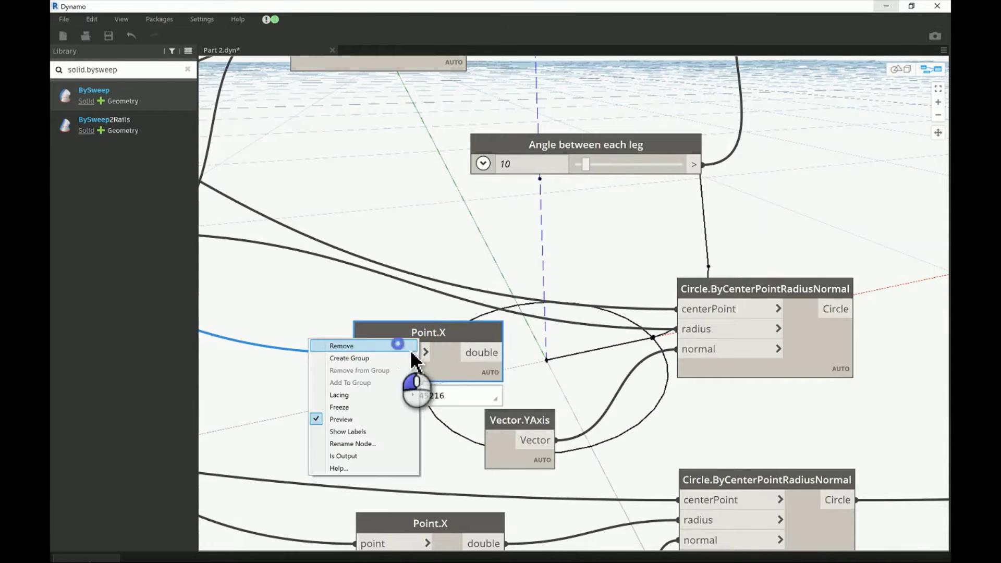
left_click(413, 348)
- Move the two ring circle nodes with their Point.X, vector and Solid.BySweep nodes down, clear of the rest of the graph
scroll(414, 359, "down", 4)
scroll(411, 350, "down", 2)
left_click_drag(366, 287, 762, 495)
left_click_drag(707, 412, 727, 561)
left_click(712, 429)
- Highlight the new profile circle and examine in the 3D preview how it sits on the horizontal circular path
left_click(574, 447)
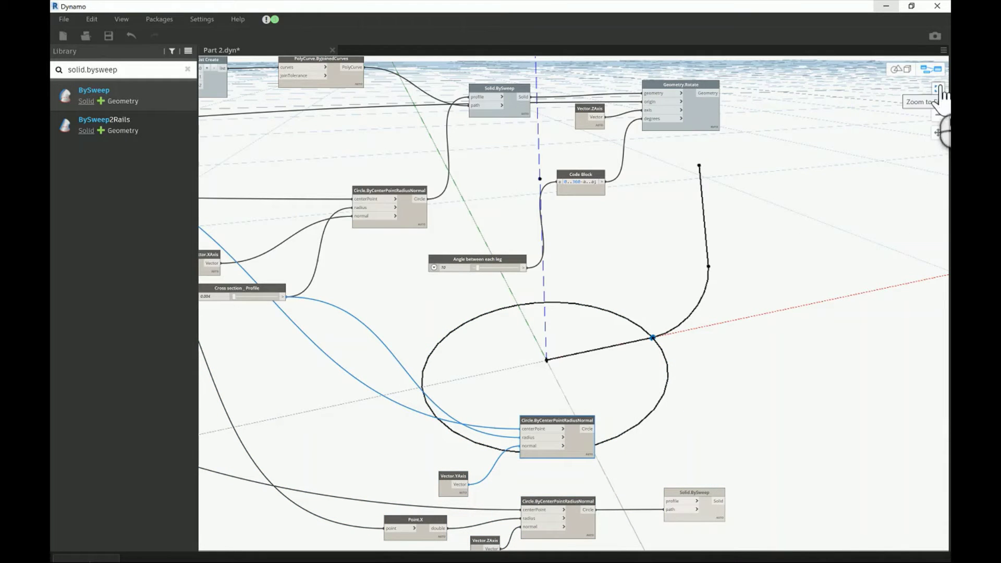
left_click(897, 68)
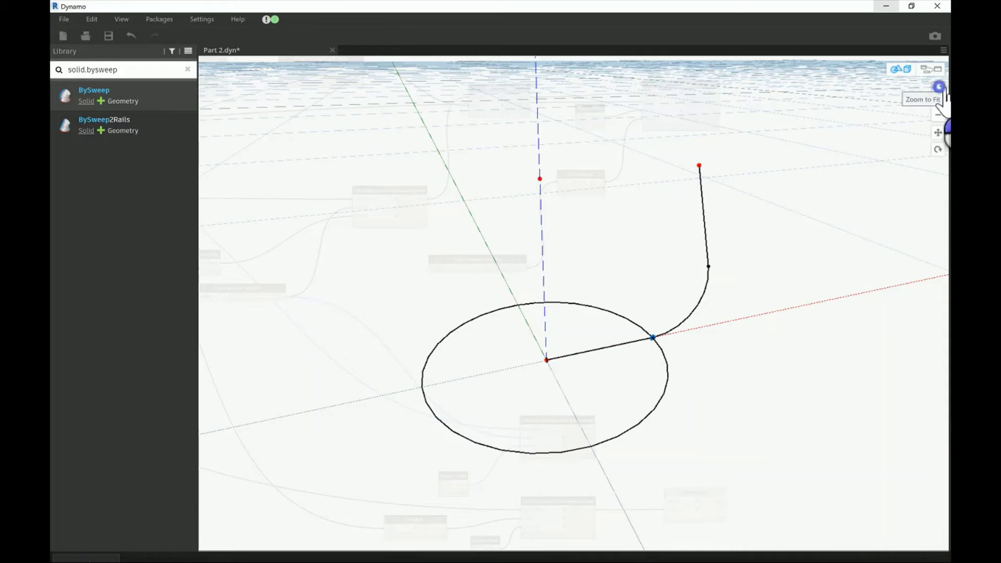
scroll(834, 217, "up", 5)
scroll(634, 305, "down", 5)
scroll(635, 305, "down", 4)
scroll(578, 305, "up", 5)
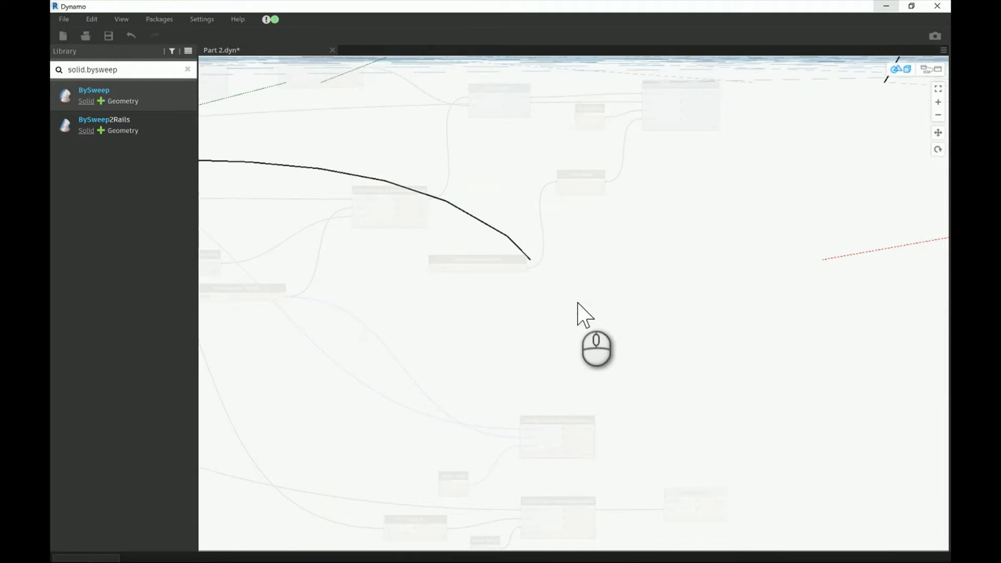
scroll(578, 303, "down", 4)
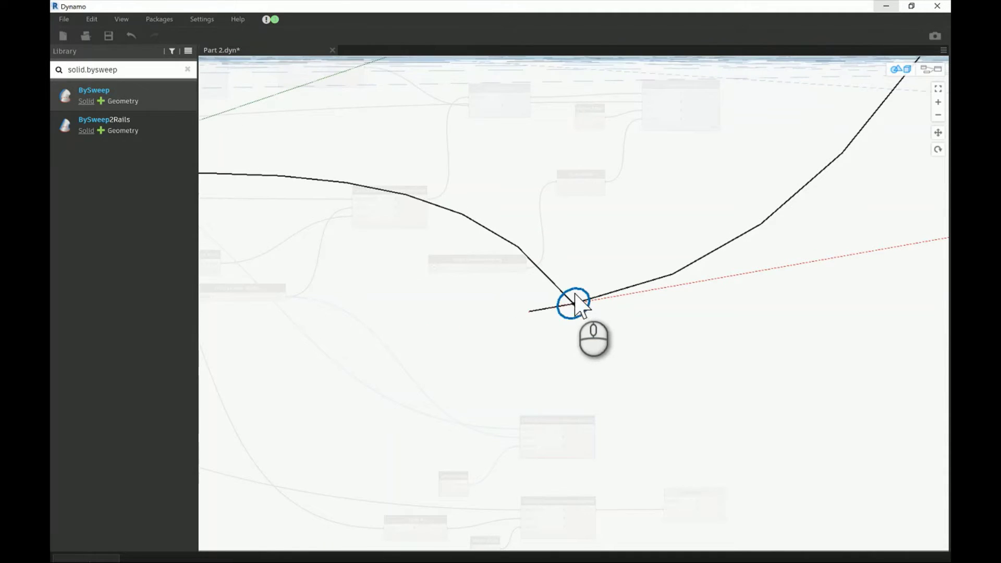
scroll(581, 304, "down", 6)
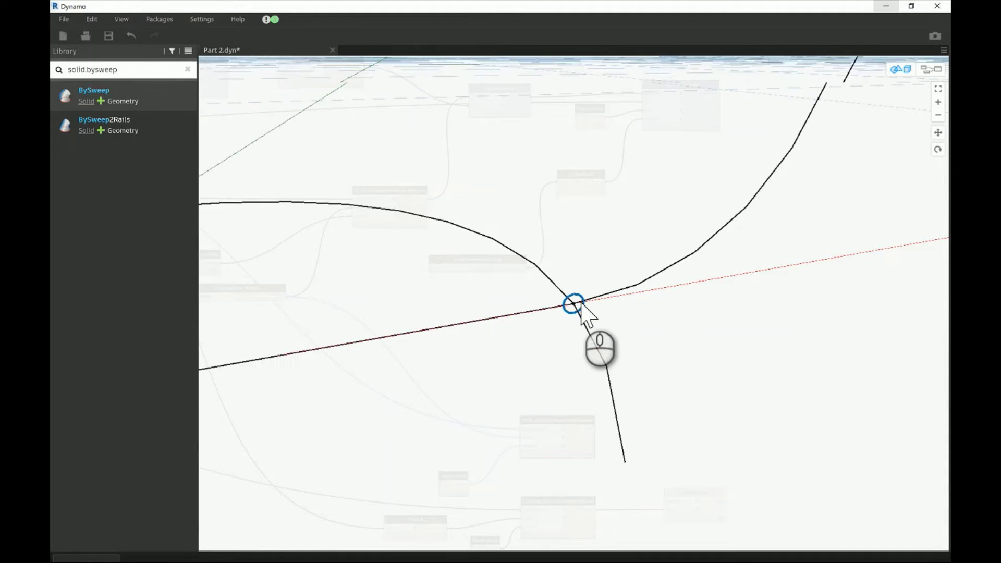
scroll(581, 304, "down", 3)
middle_click_drag(481, 308, 555, 305)
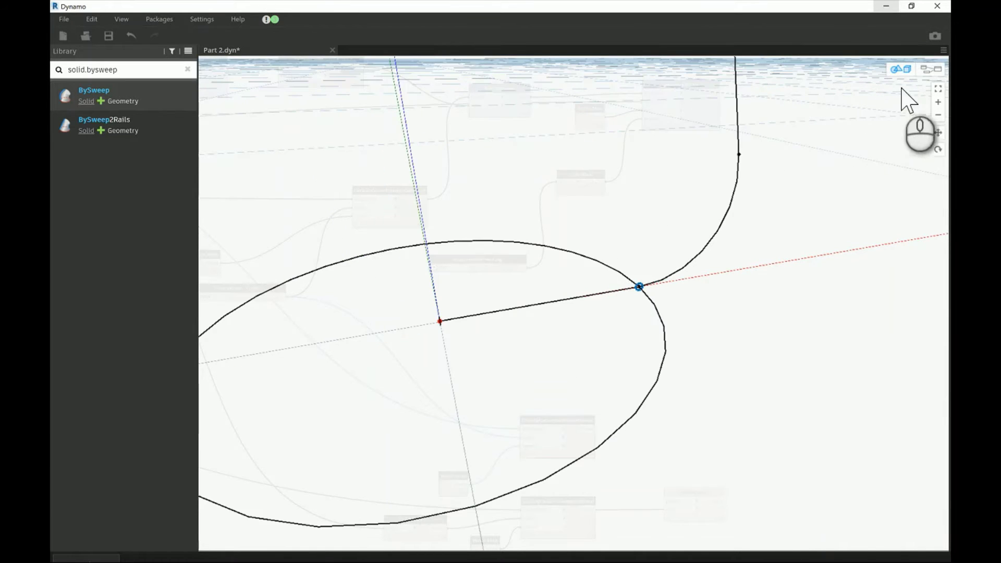
- Connect the Y-normal profile circle's Circle output to the profile input of the new Solid.BySweep node
left_click(932, 69)
scroll(592, 358, "up", 4)
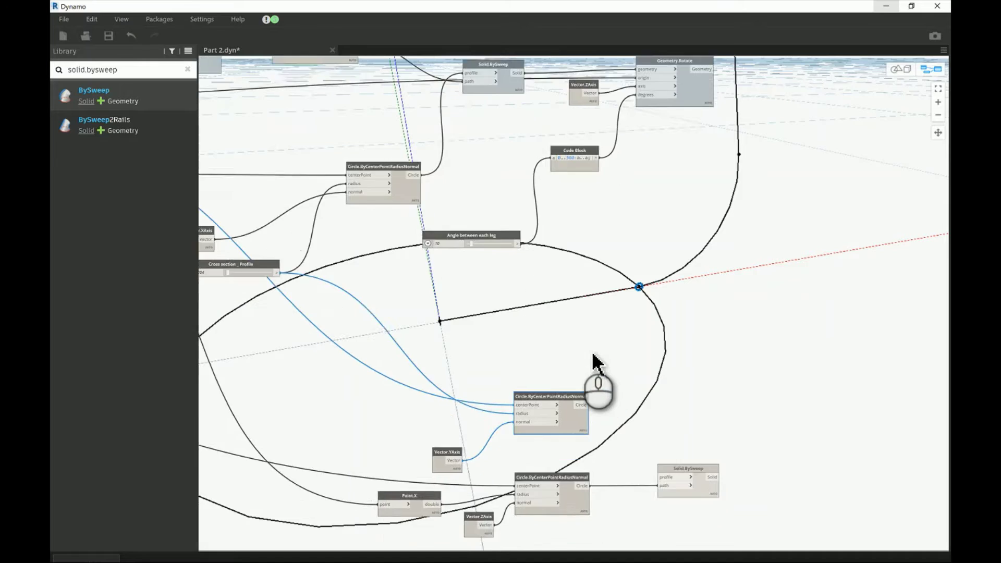
scroll(594, 360, "up", 1)
left_click(466, 254)
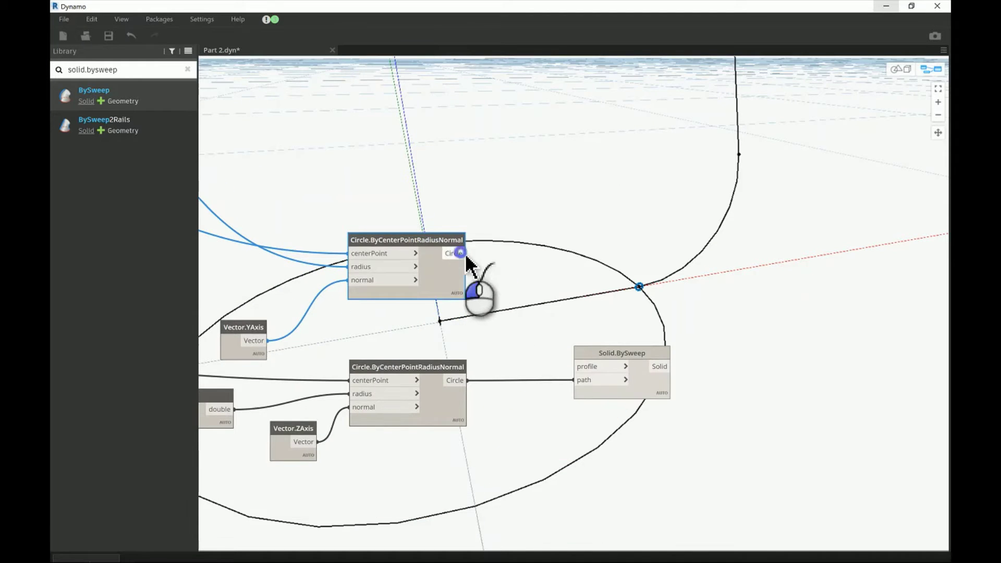
left_click(575, 366)
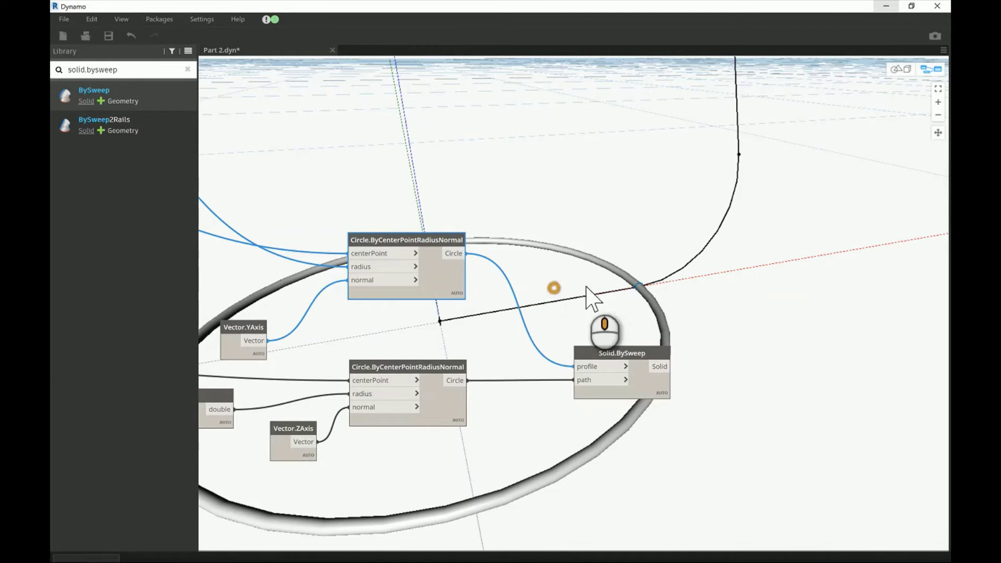
- Group the ring's circle, vector, Point.X and Solid.BySweep nodes and title the group "Lower Ring"
scroll(647, 309, "down", 2)
left_click_drag(225, 431, 882, 164)
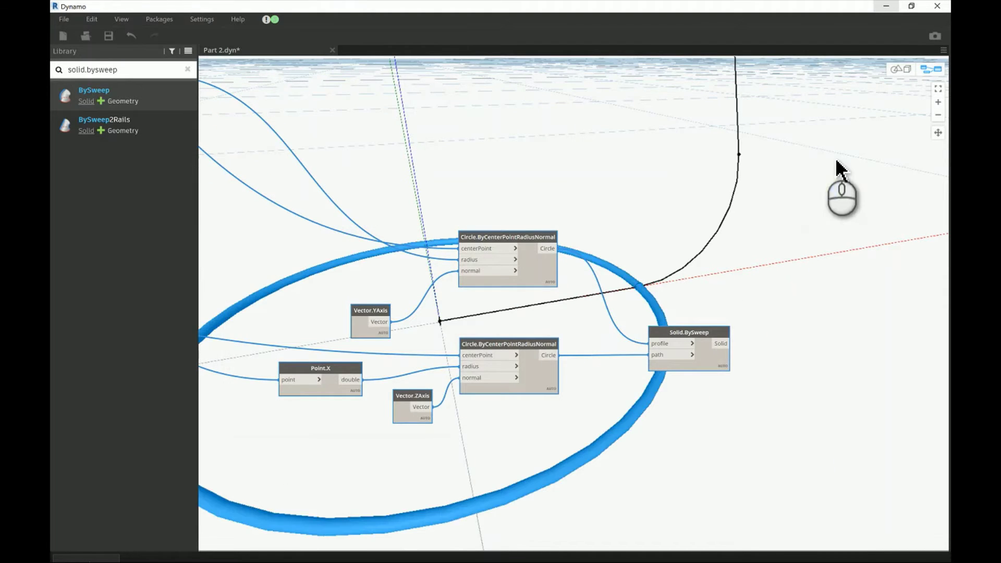
key("ctrl+g")
double_click(408, 216)
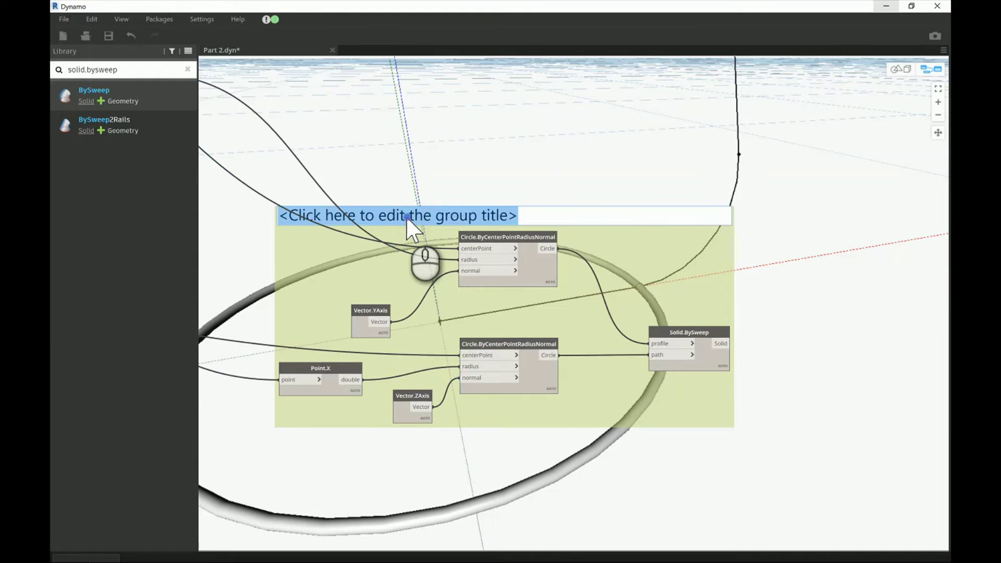
type("Lower Ring")
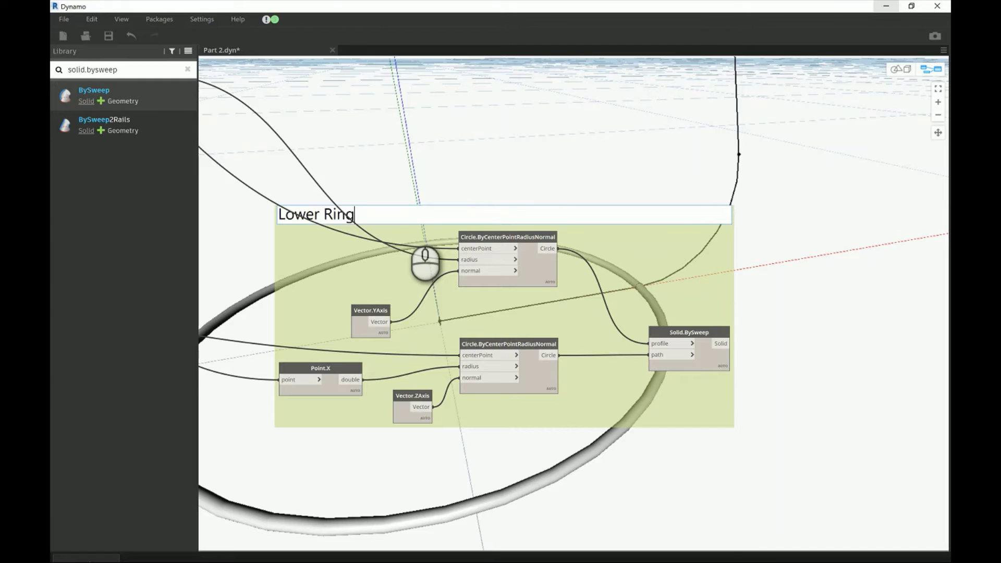
left_click(468, 169)
- Duplicate the Lower Ring group and place the copy directly below the original
scroll(472, 162, "down", 5)
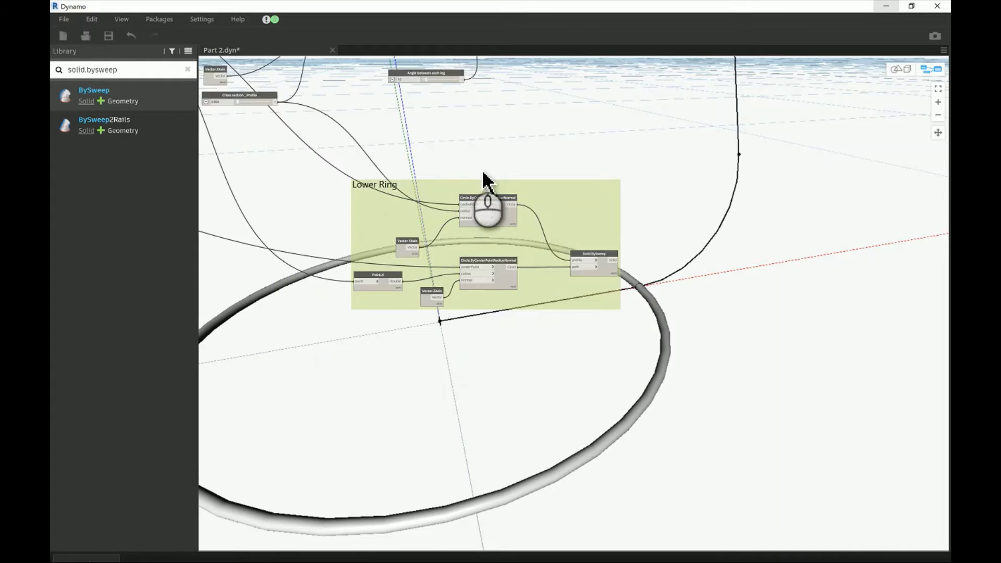
scroll(553, 213, "up", 1)
left_click(554, 212)
left_click_drag(546, 184, 556, 353, "ctrl")
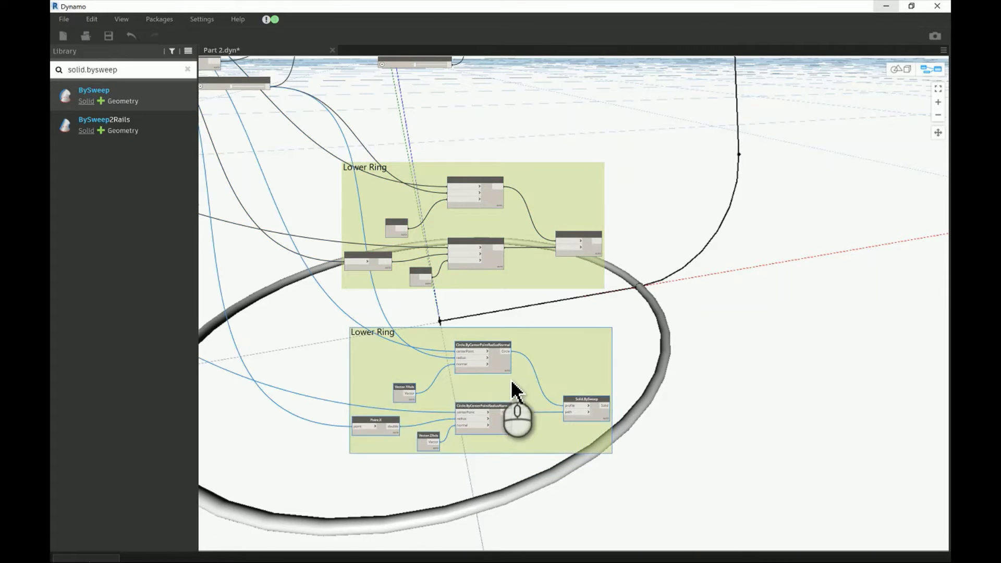
- Retitle the duplicated group "Upper Ring"
scroll(509, 396, "up", 1)
left_click(334, 327)
double_click(335, 328)
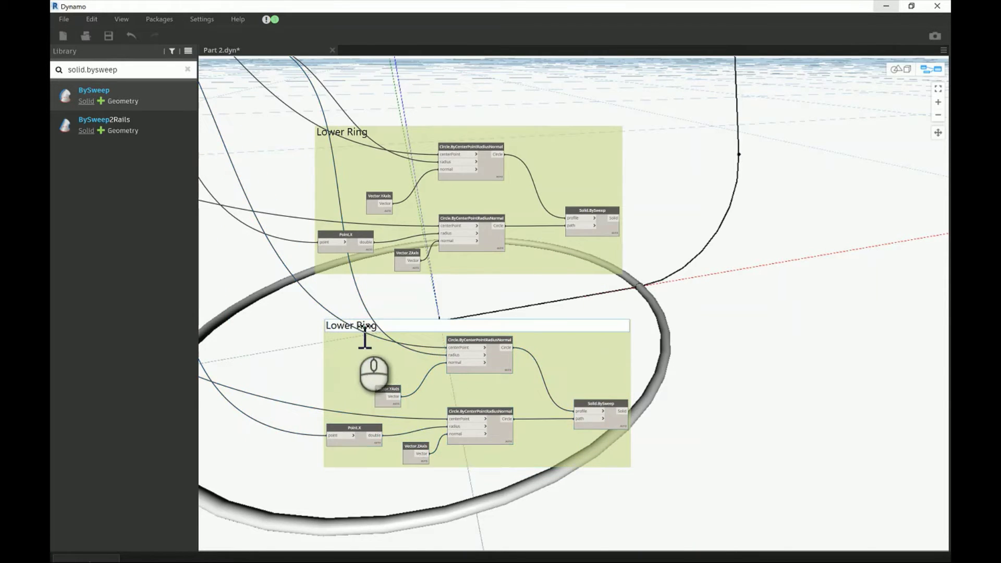
double_click(324, 329)
type("Upper")
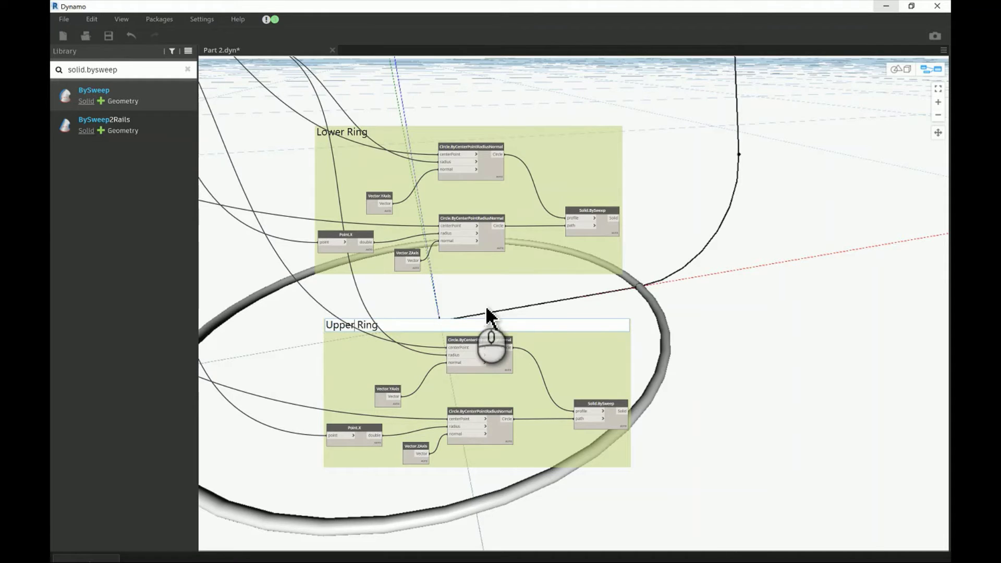
left_click(487, 311)
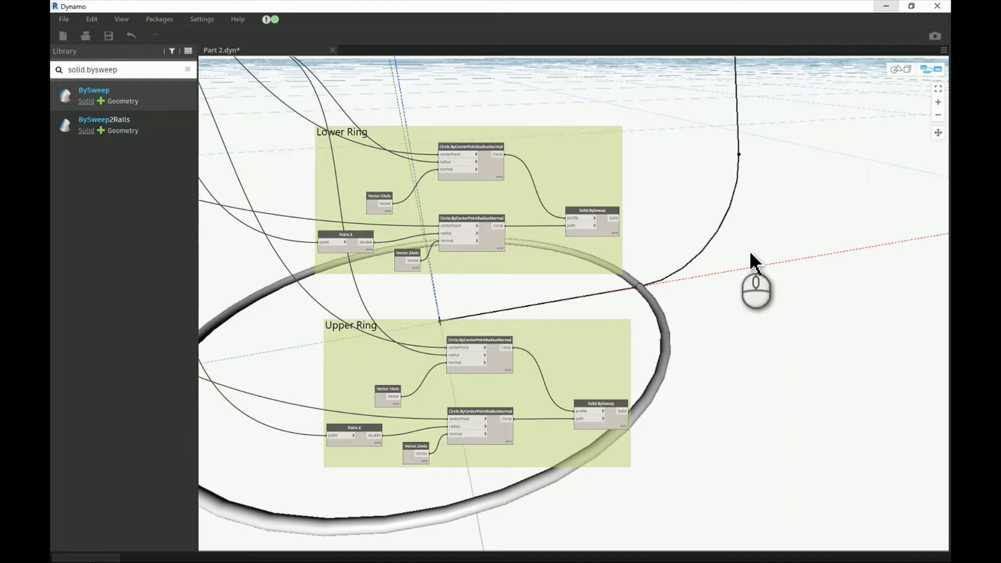
- Disconnect the centerPoint inputs of both Circle.ByCenterPointRadiusNormal nodes in the Upper Ring group
key("ctrl+b")
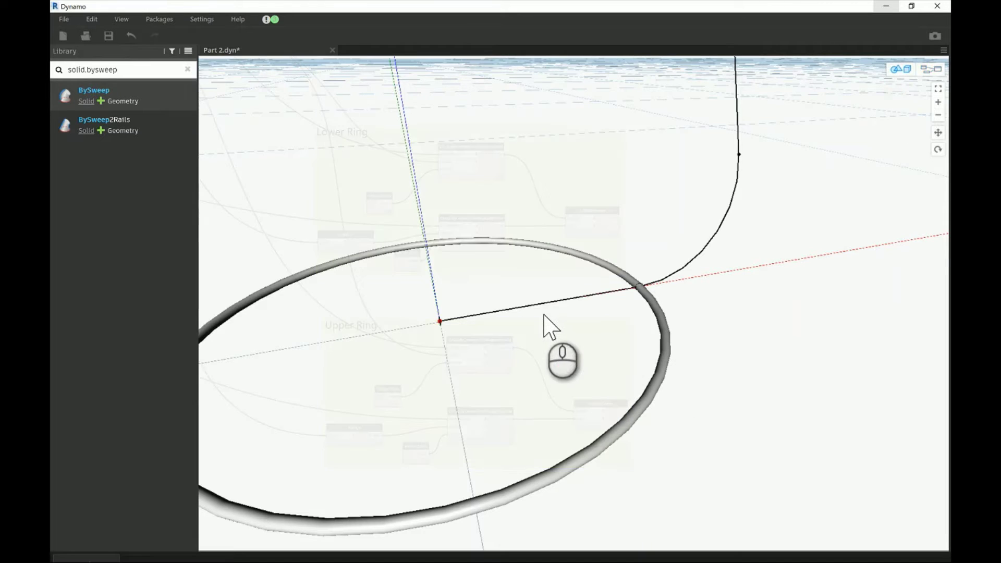
scroll(544, 315, "down", 1)
scroll(570, 271, "down", 5)
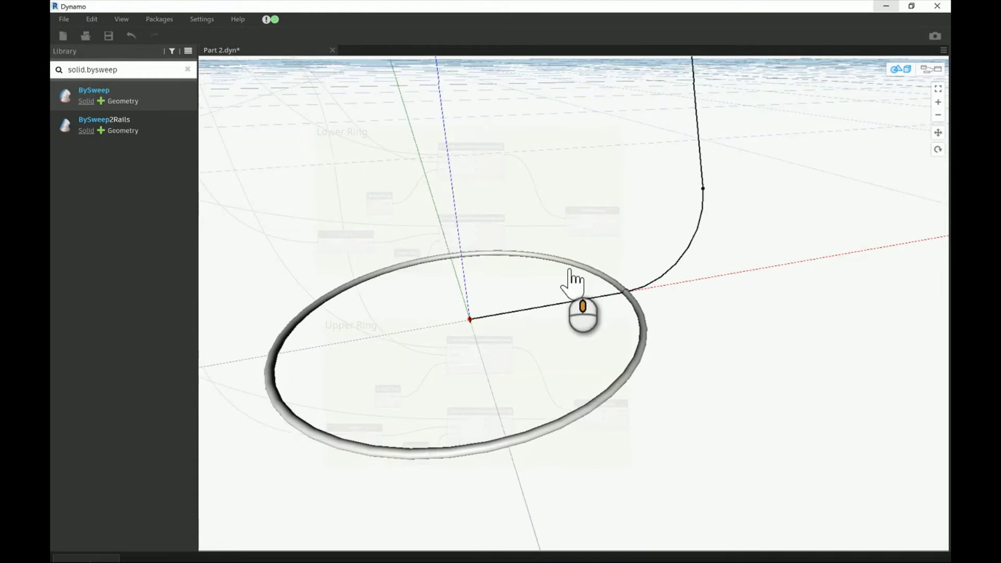
right_click_drag(537, 201, 443, 99)
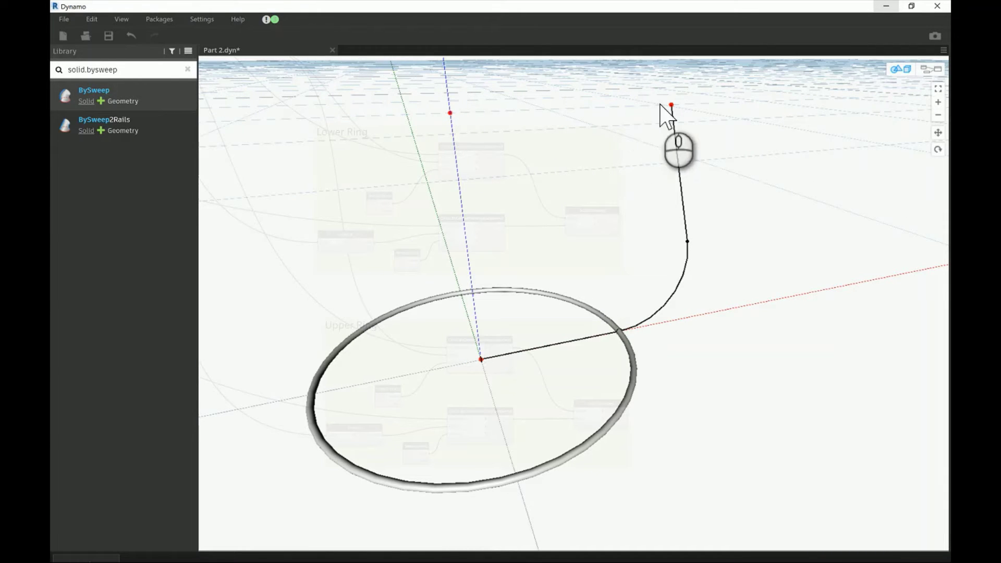
left_click(932, 69)
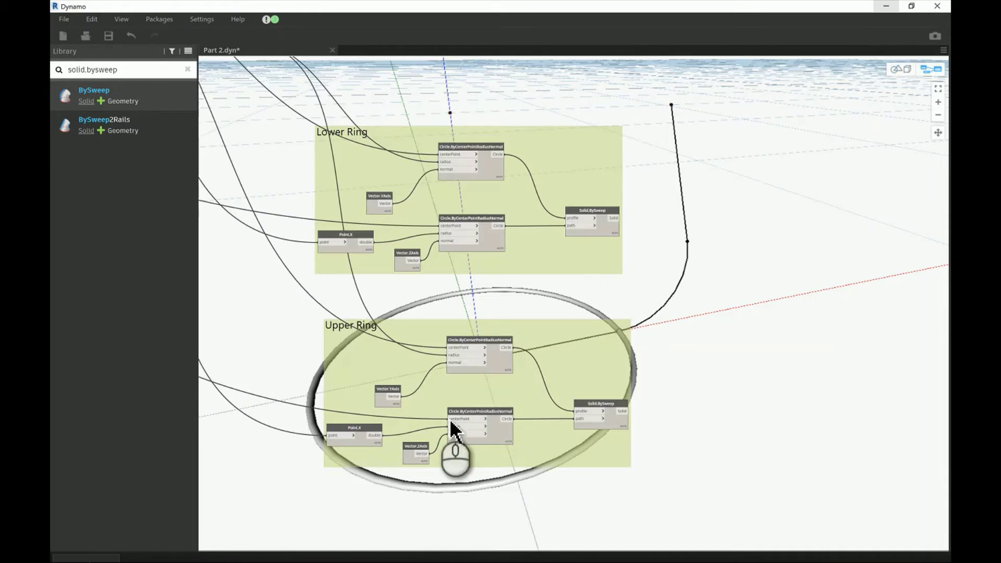
scroll(452, 438, "up", 2)
left_click(519, 436)
scroll(562, 334, "down", 2)
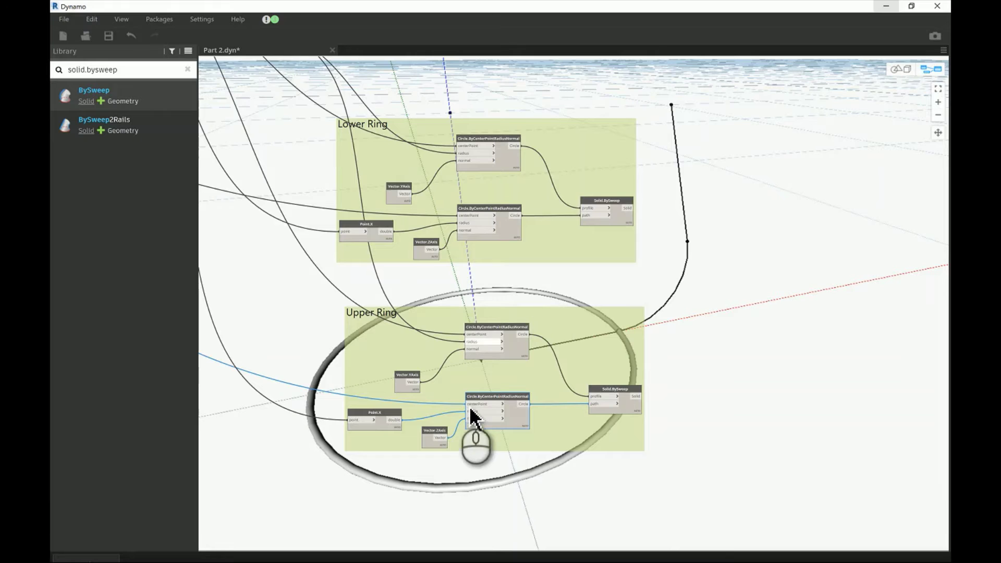
scroll(477, 427, "up", 1)
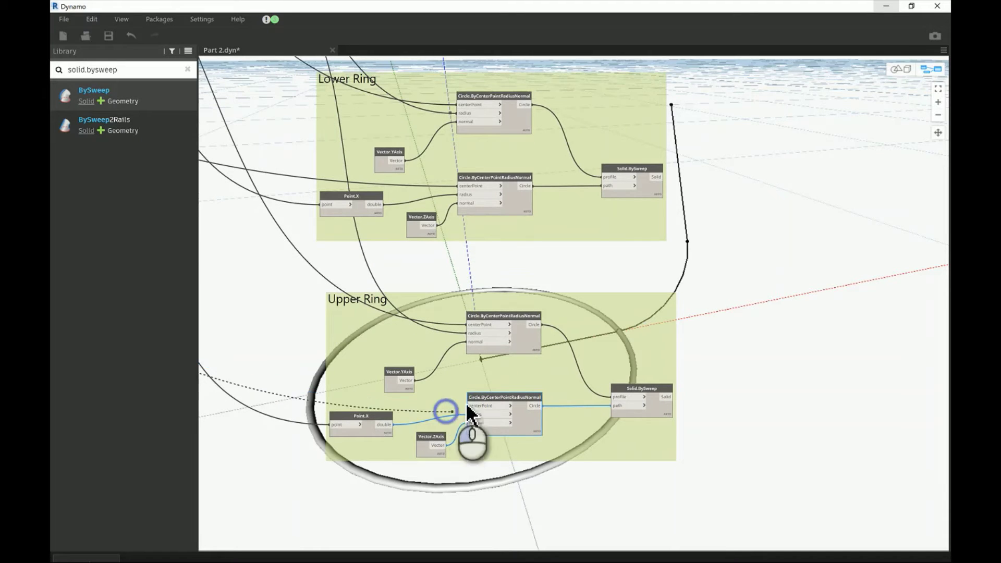
left_click(483, 340)
left_click_drag(481, 325, 449, 318)
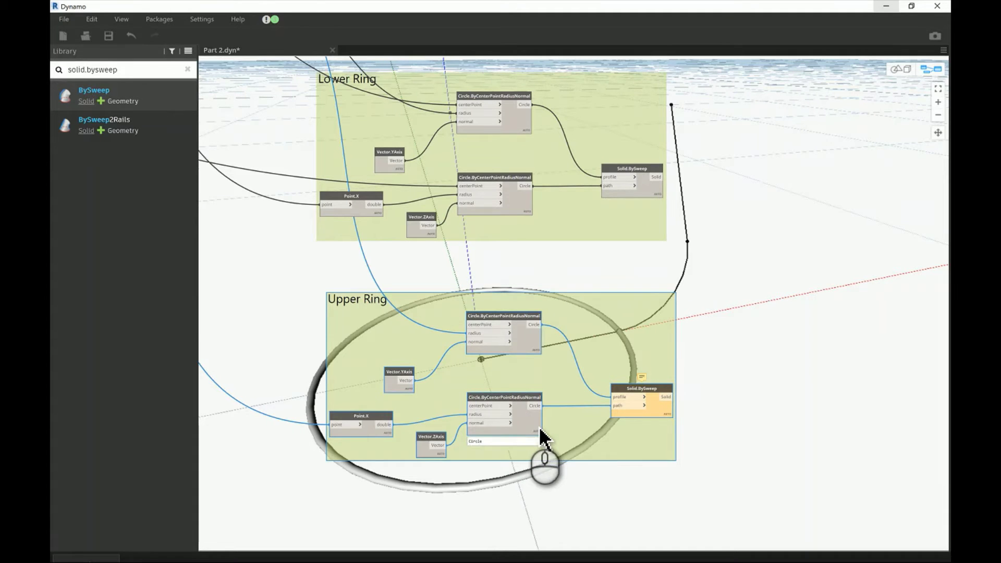
- Connect the Top Center Point node's Point output to the centerPoint input of the Z-normal path circle in the Upper Ring group
middle_click_drag(479, 251, 535, 270)
scroll(508, 297, "down", 2)
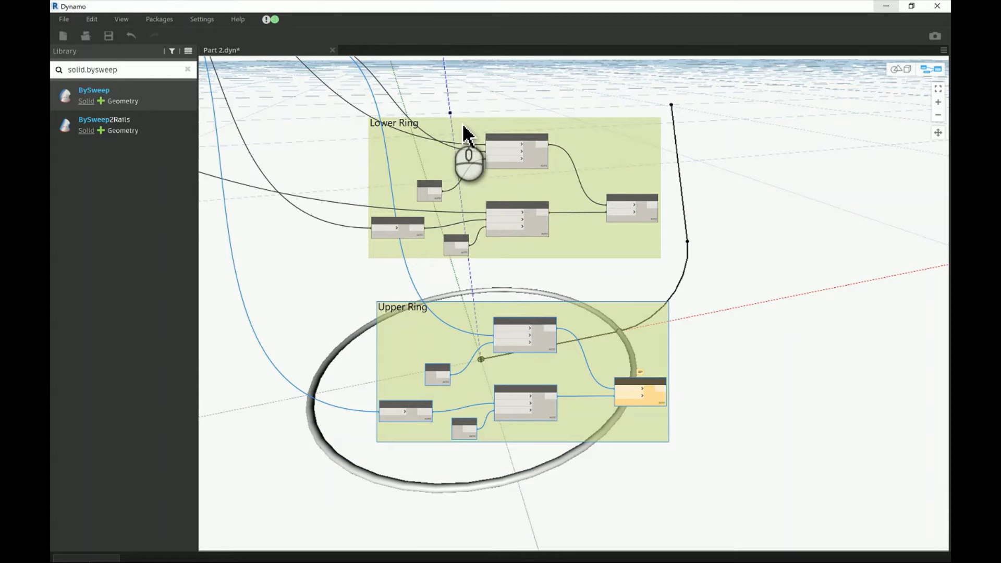
scroll(498, 337, "up", 3)
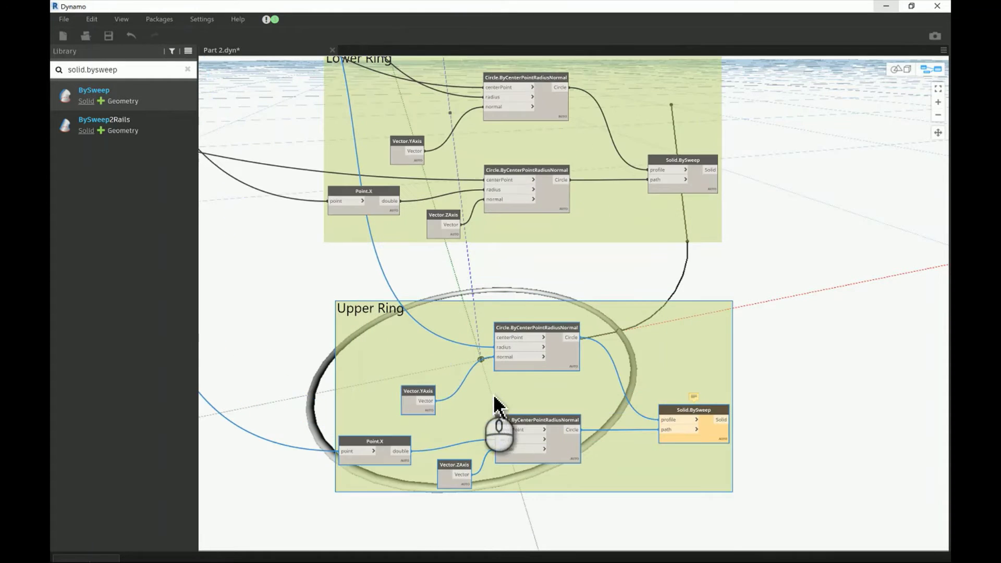
scroll(518, 409, "down", 2)
middle_click_drag(519, 371, 527, 371)
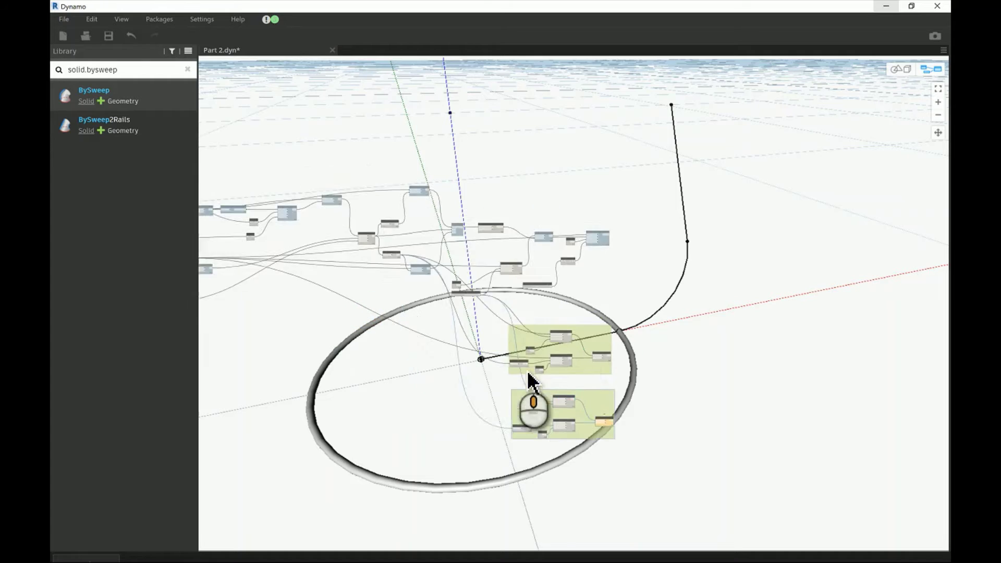
scroll(279, 268, "up", 3)
scroll(279, 267, "up", 6)
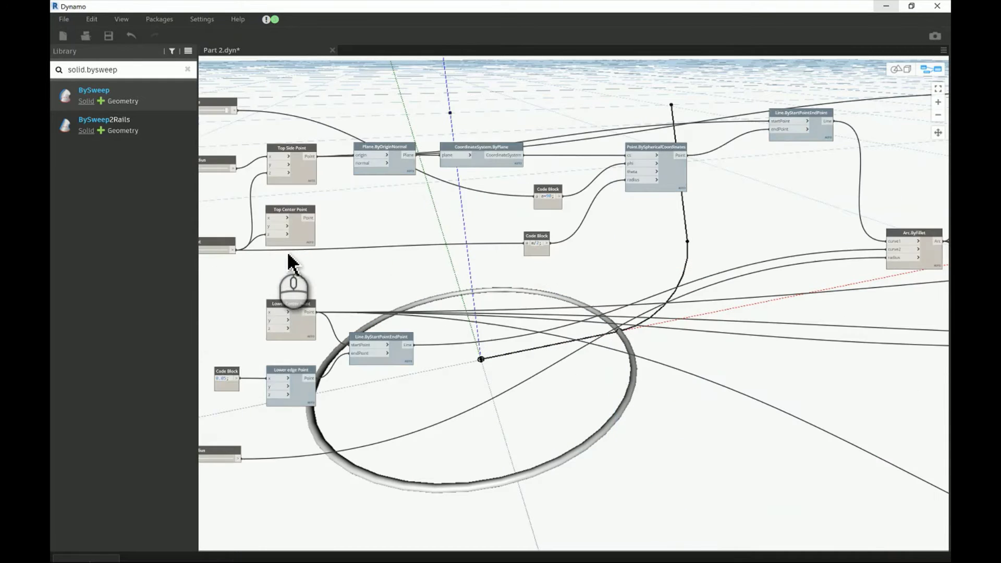
left_click(328, 196)
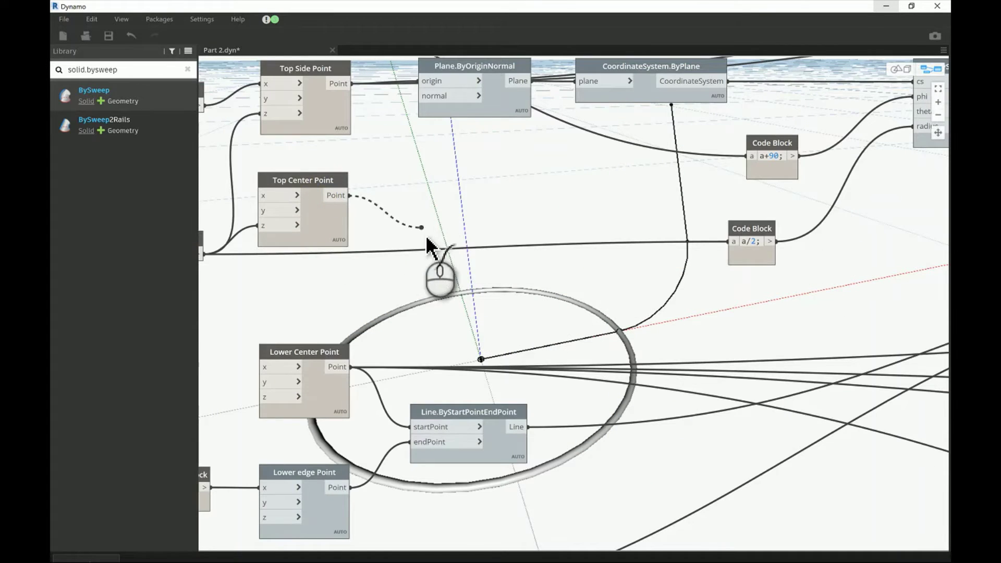
scroll(437, 240, "down", 6)
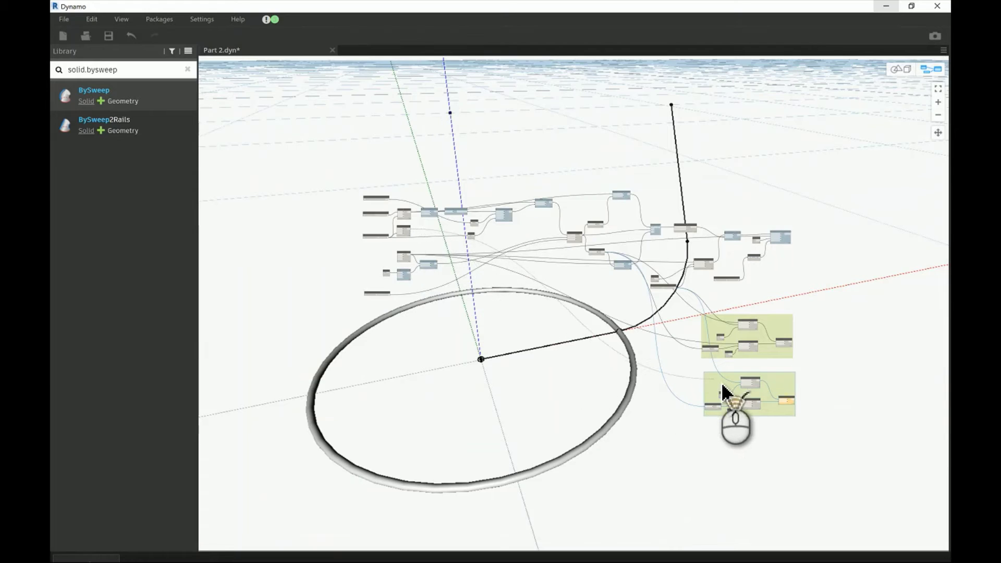
scroll(767, 409, "up", 2)
scroll(747, 431, "up", 3)
scroll(747, 431, "up", 5)
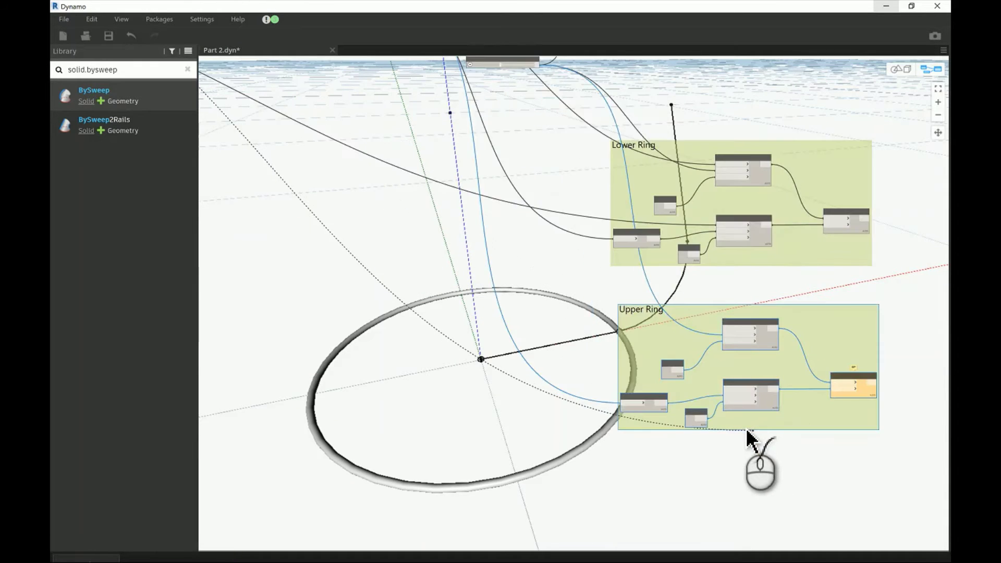
scroll(720, 382, "up", 1)
left_click(718, 380)
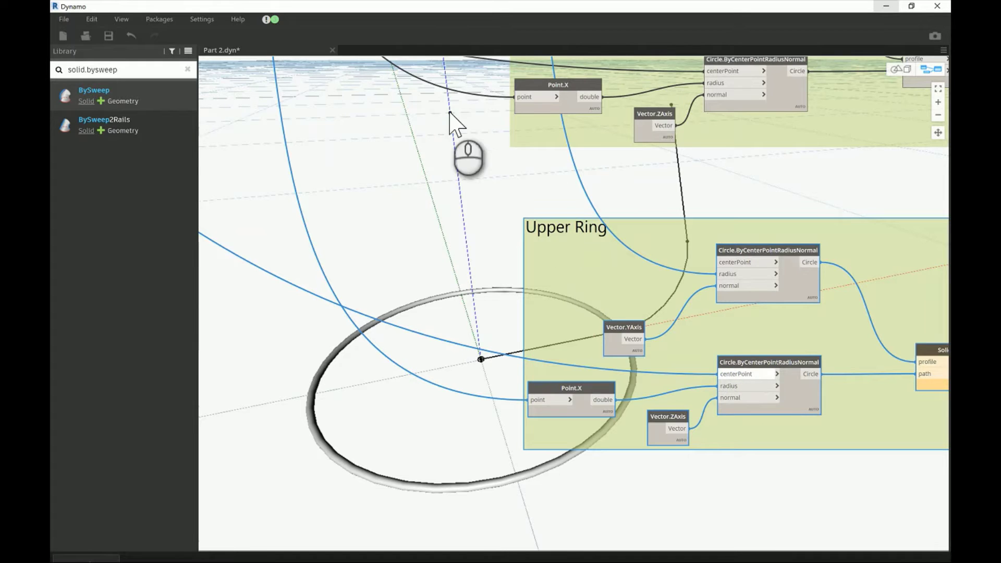
middle_click_drag(468, 205, 472, 250)
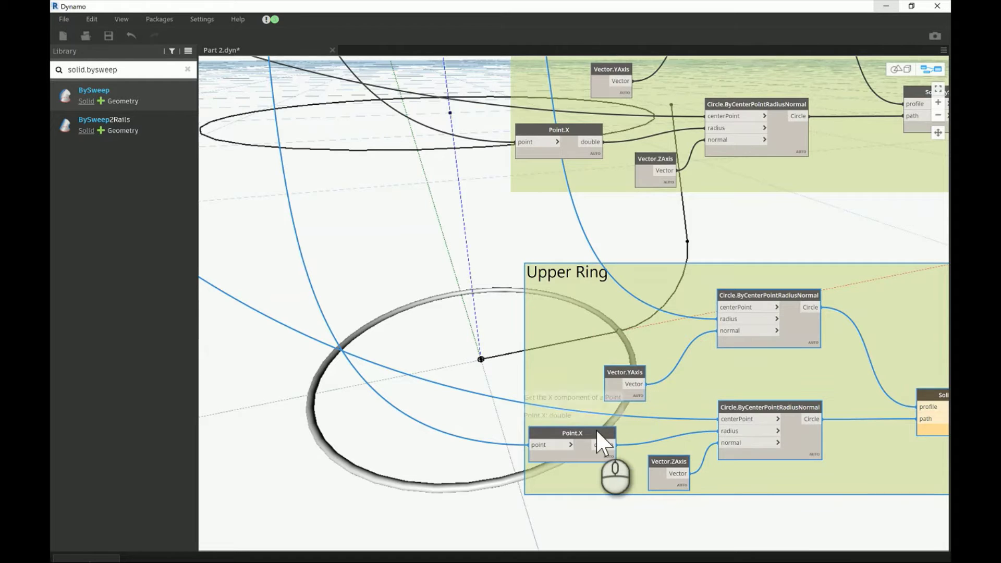
scroll(459, 276, "down", 3)
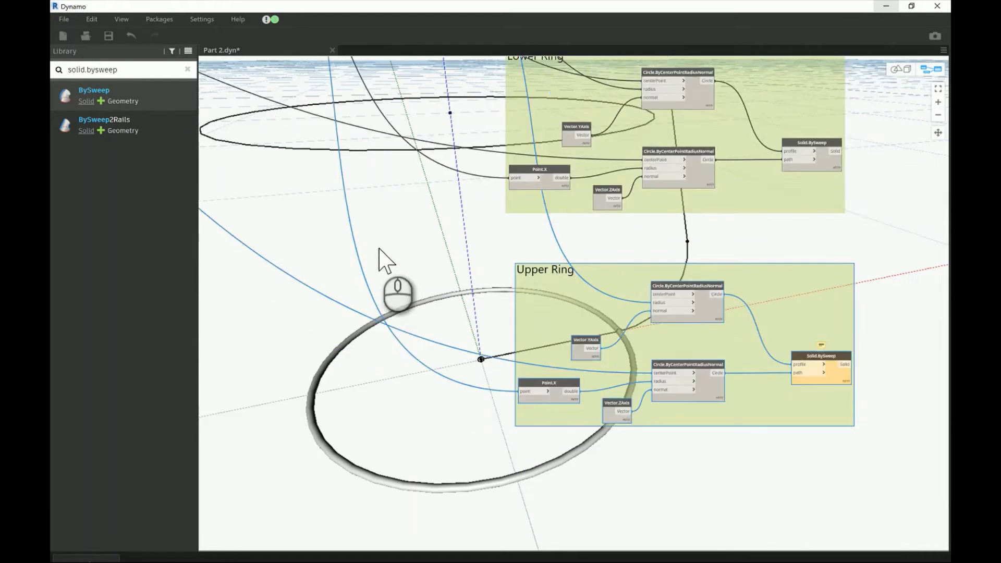
- Connect the Table Top Radius slider to the radius input of the Z-normal path circle in the Upper Ring group
middle_click_drag(379, 248, 557, 313)
middle_click_drag(409, 261, 534, 308)
mouse_move(418, 234)
middle_mouse_down()
mouse_move(501, 290)
mouse_move(587, 326)
middle_mouse_up()
scroll(470, 274, "down", 2)
middle_click_drag(390, 259, 523, 333)
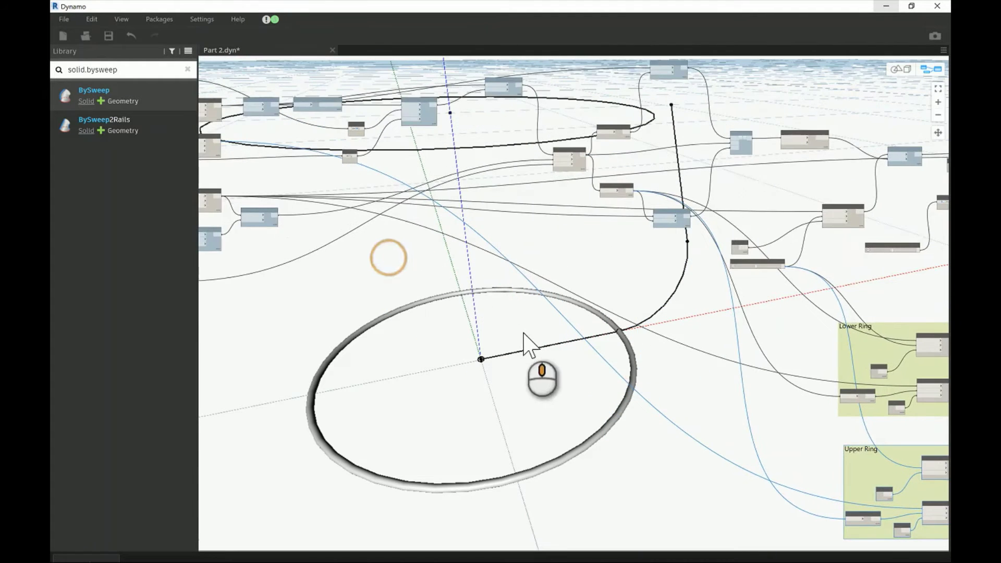
scroll(291, 208, "up", 6)
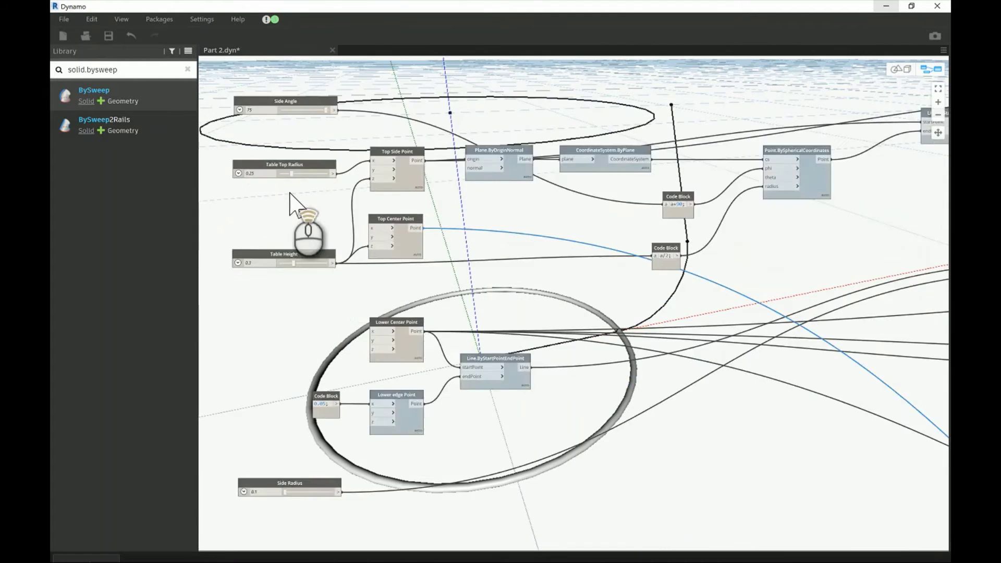
scroll(290, 193, "up", 3)
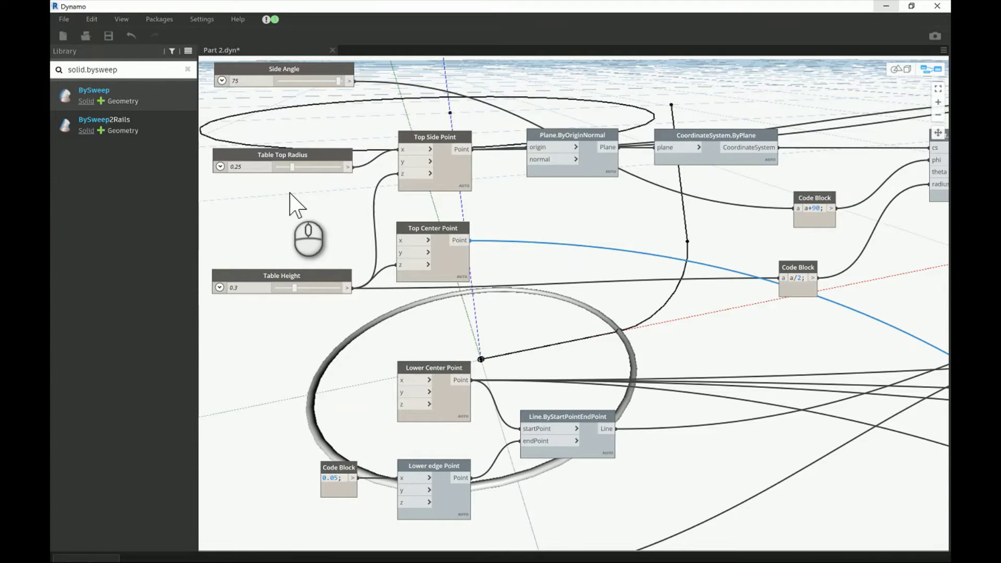
middle_click_drag(296, 207, 296, 151)
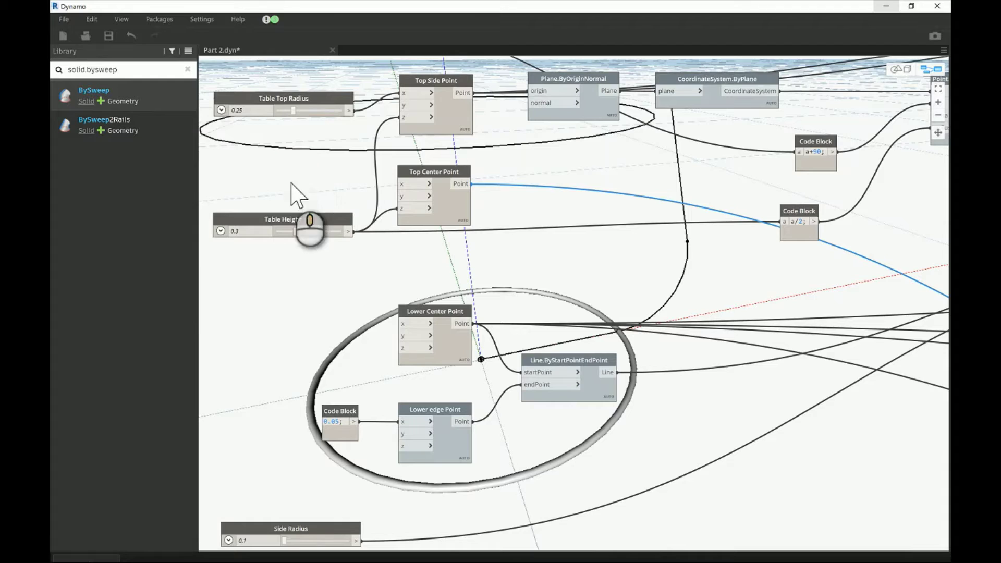
middle_click_drag(259, 362, 260, 345)
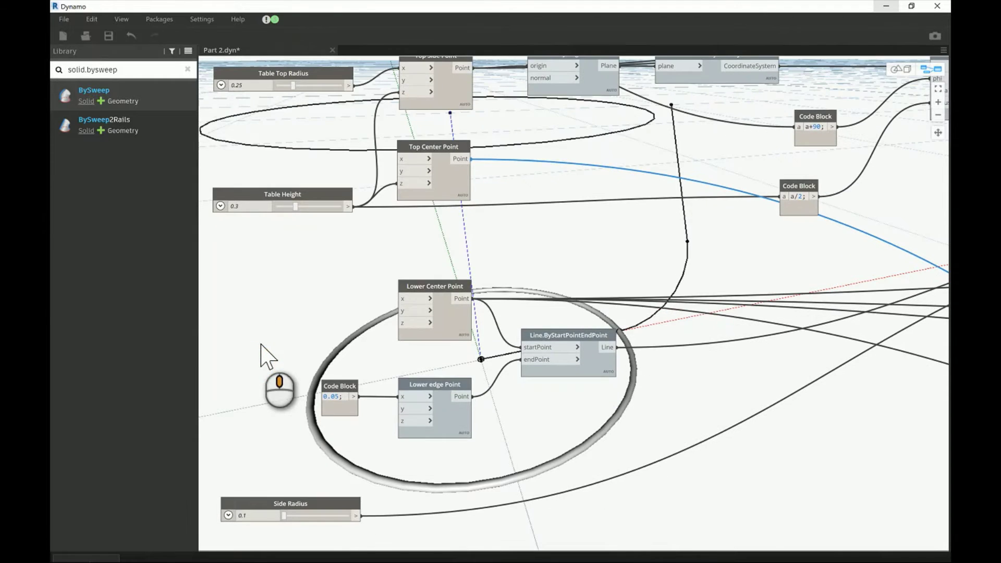
left_click(276, 76)
left_click(469, 104)
middle_click_drag(530, 201, 525, 274)
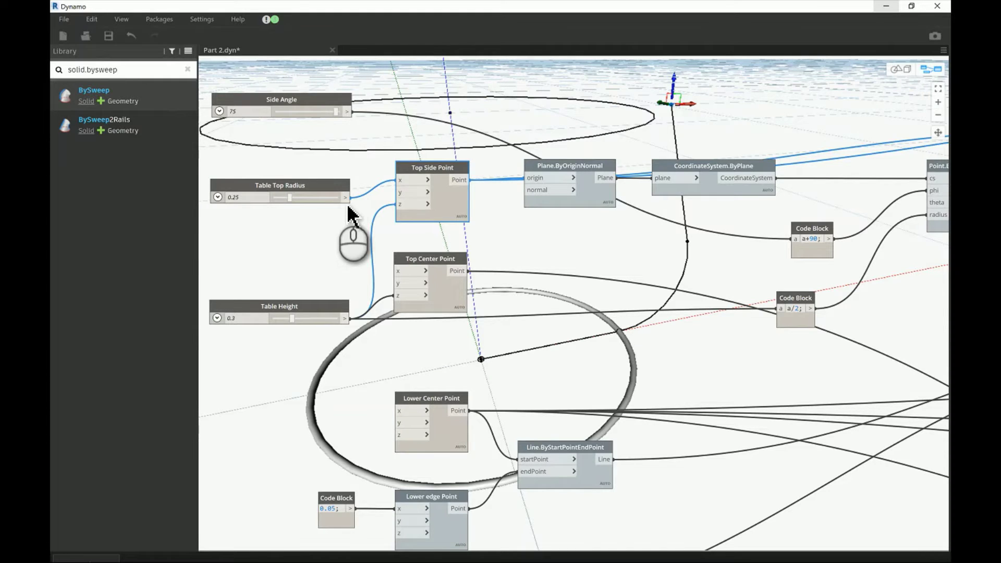
scroll(458, 264, "down", 6)
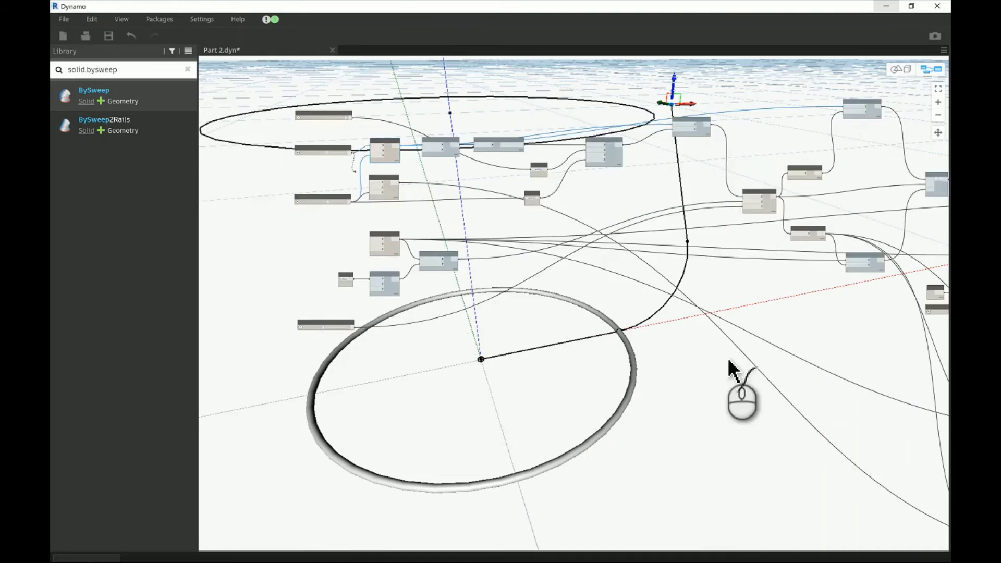
middle_click_drag(506, 276, 390, 225)
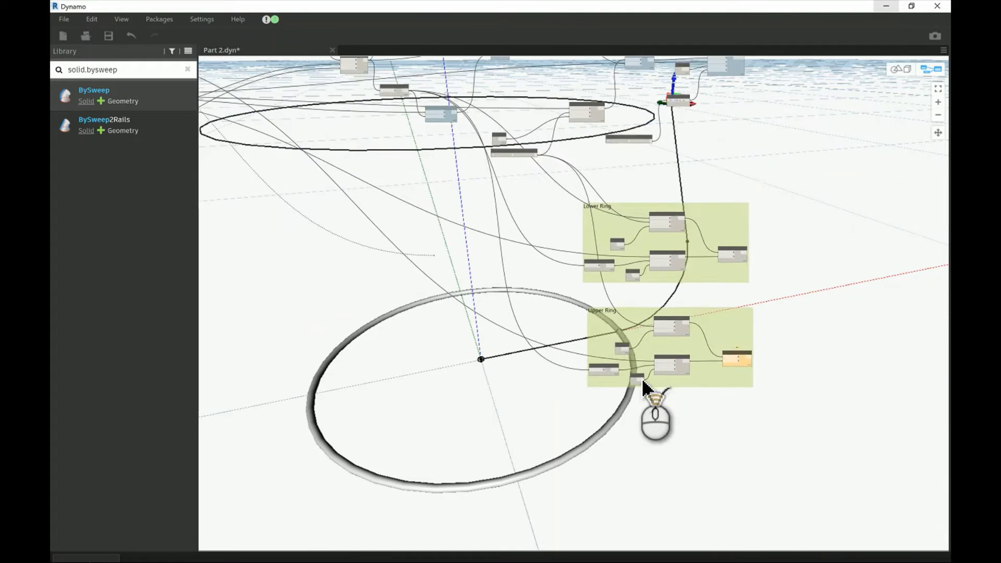
scroll(643, 380, "up", 3)
scroll(647, 389, "up", 5)
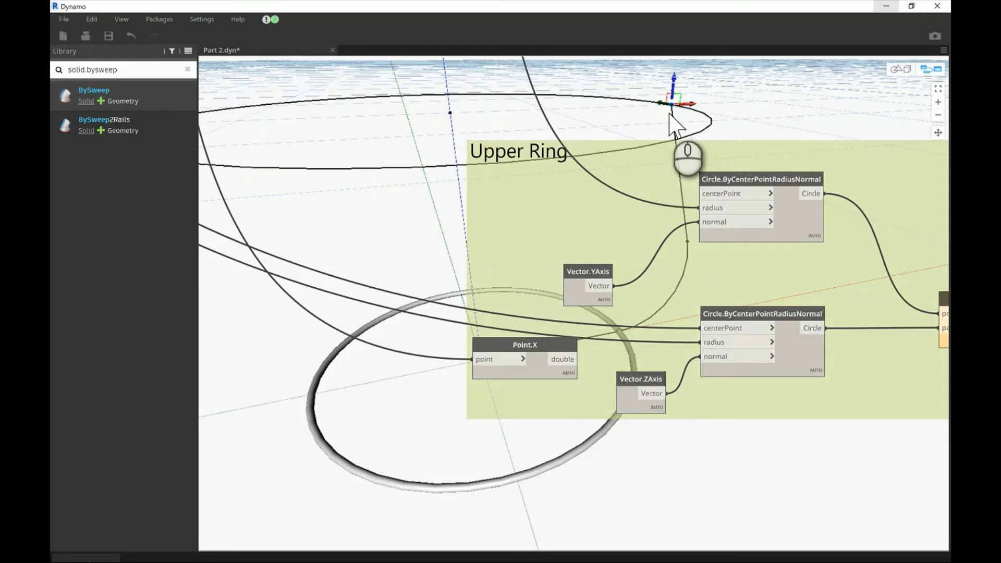
- Delete the Point.X node from the Upper Ring group and move its Vector.YAxis node up closer to the profile circle
right_click(536, 364)
left_click(505, 370)
middle_click_drag(503, 261, 425, 314)
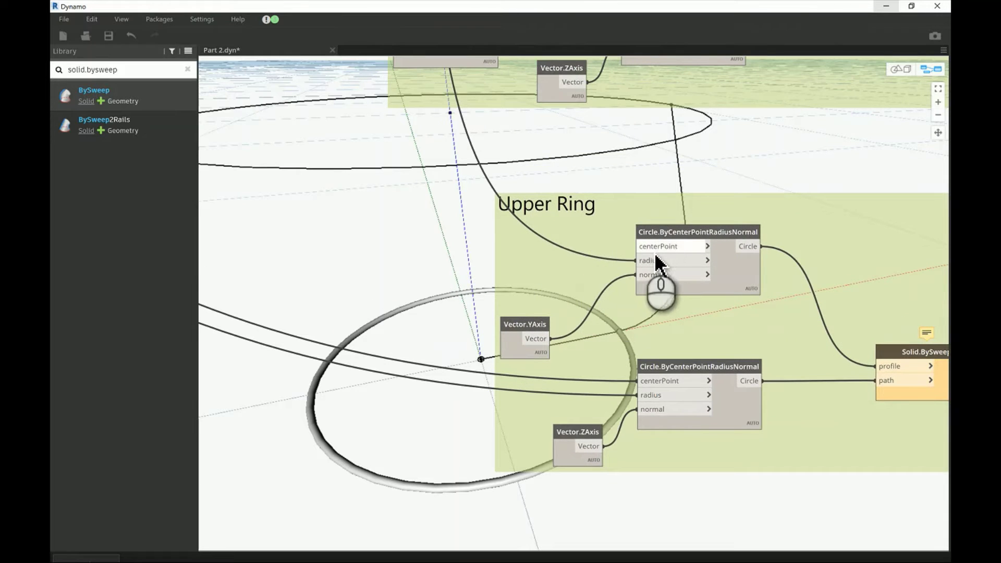
left_click(686, 243)
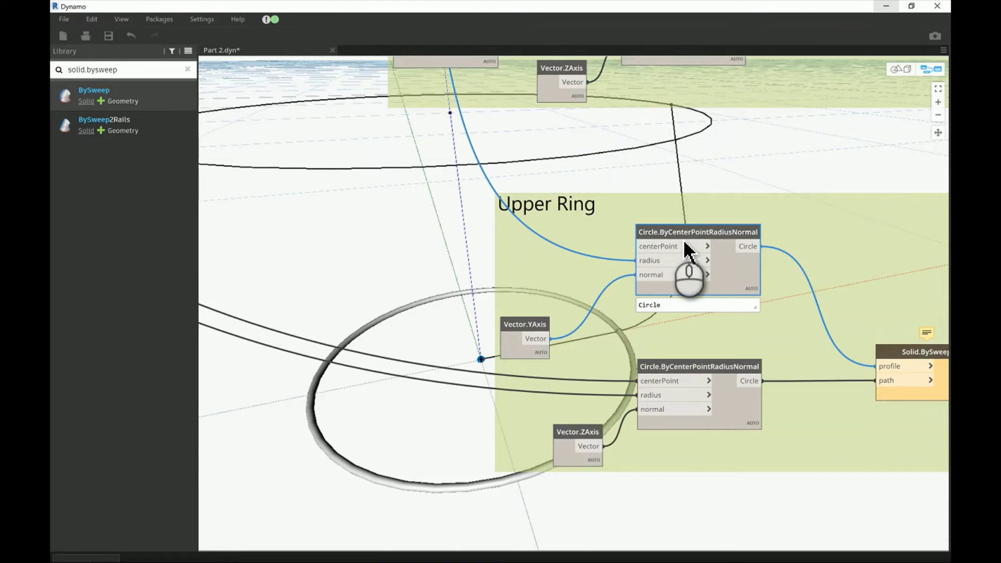
left_click_drag(540, 339, 541, 303)
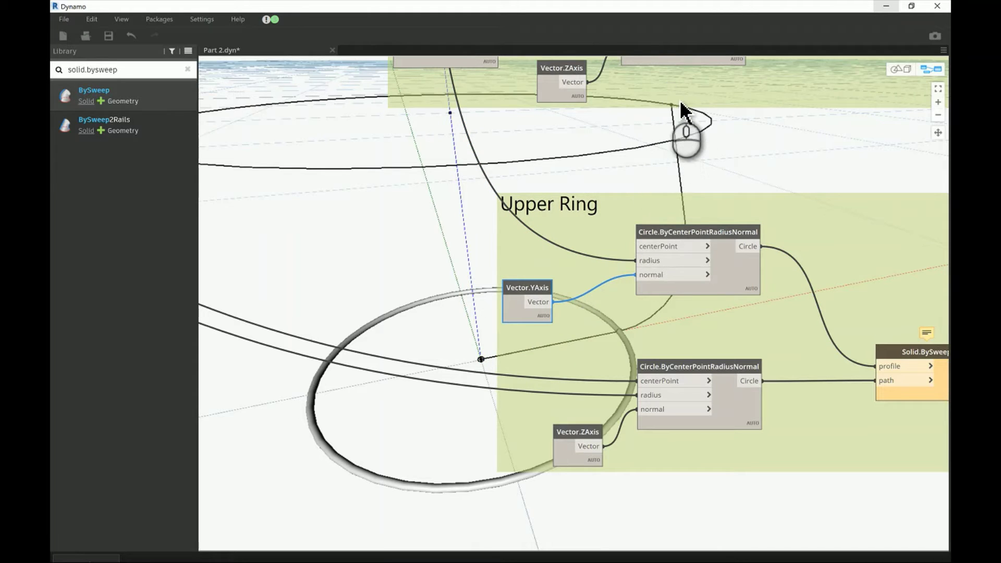
- Connect the Top Side Point node's Point output to the centerPoint input of the Y-normal profile circle in the Upper Ring group
mouse_move(666, 274)
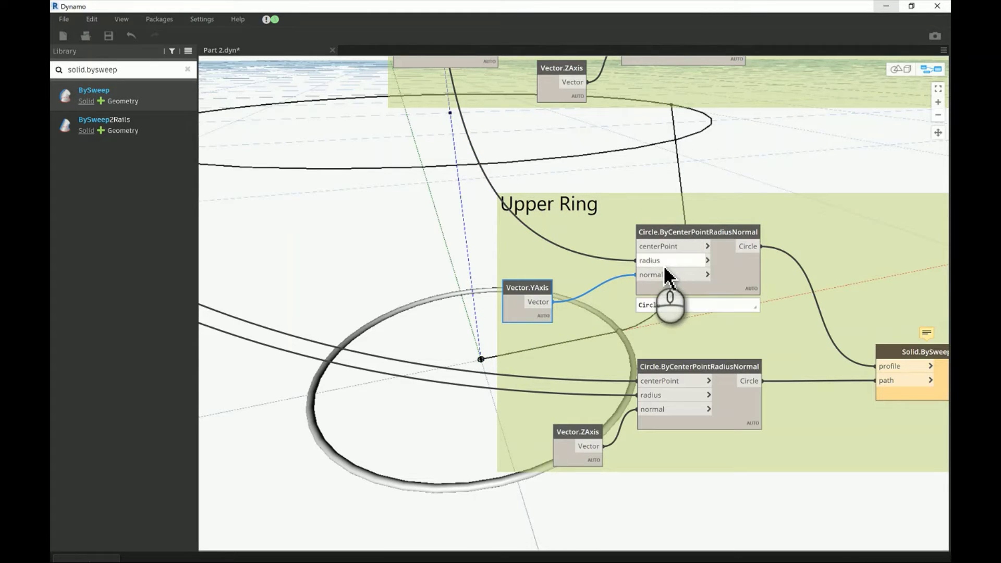
middle_click_drag(485, 252, 486, 287)
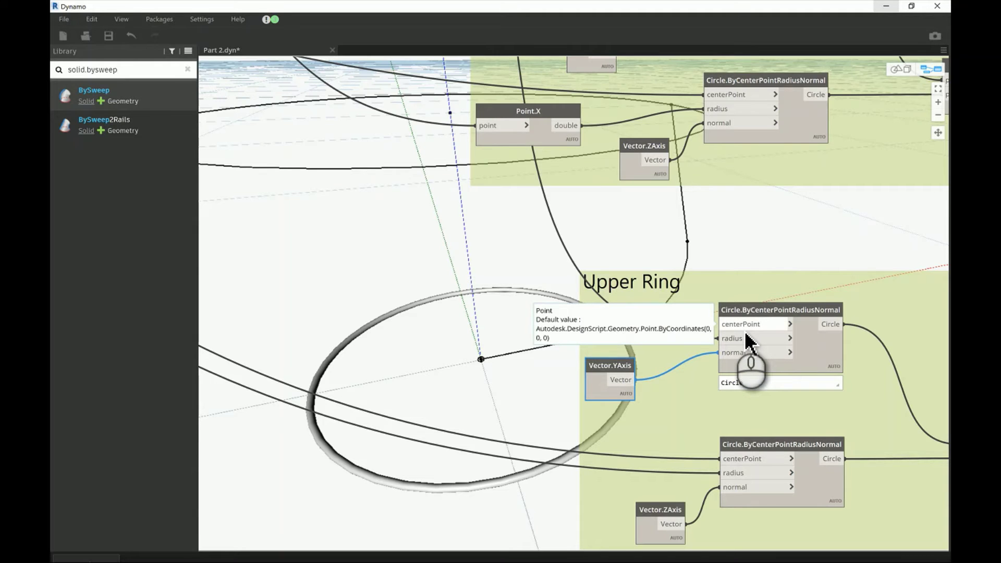
scroll(553, 277, "down", 5)
middle_click_drag(418, 244, 581, 331)
middle_click_drag(468, 177, 607, 322)
scroll(445, 255, "down", 3)
middle_click_drag(264, 168, 343, 213)
scroll(302, 219, "up", 5)
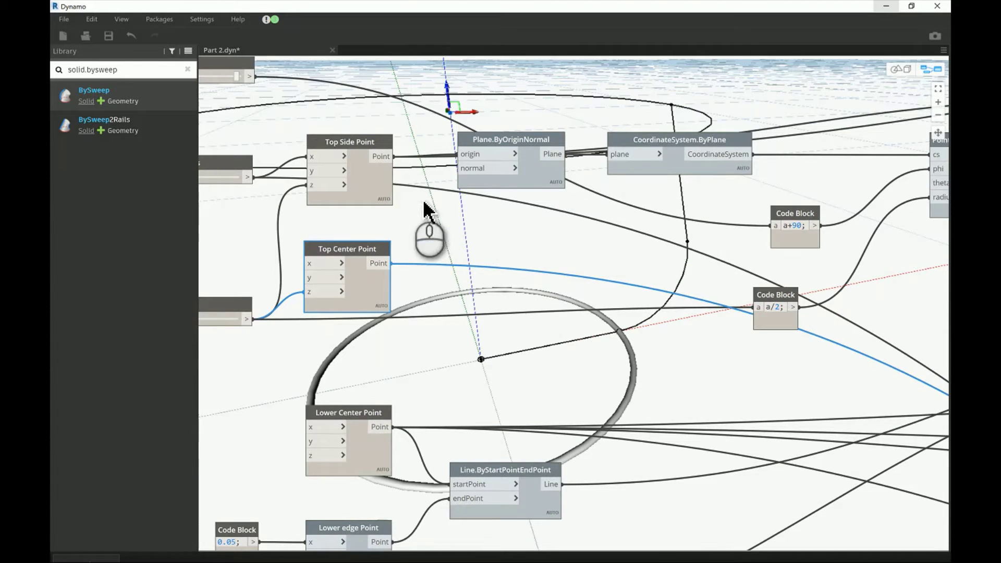
left_click(385, 192)
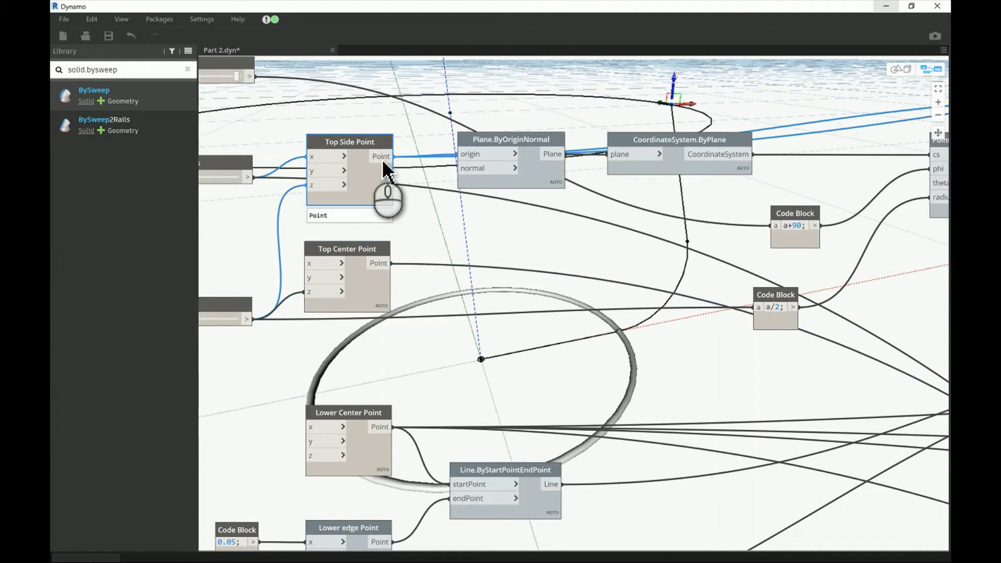
scroll(428, 216, "down", 5)
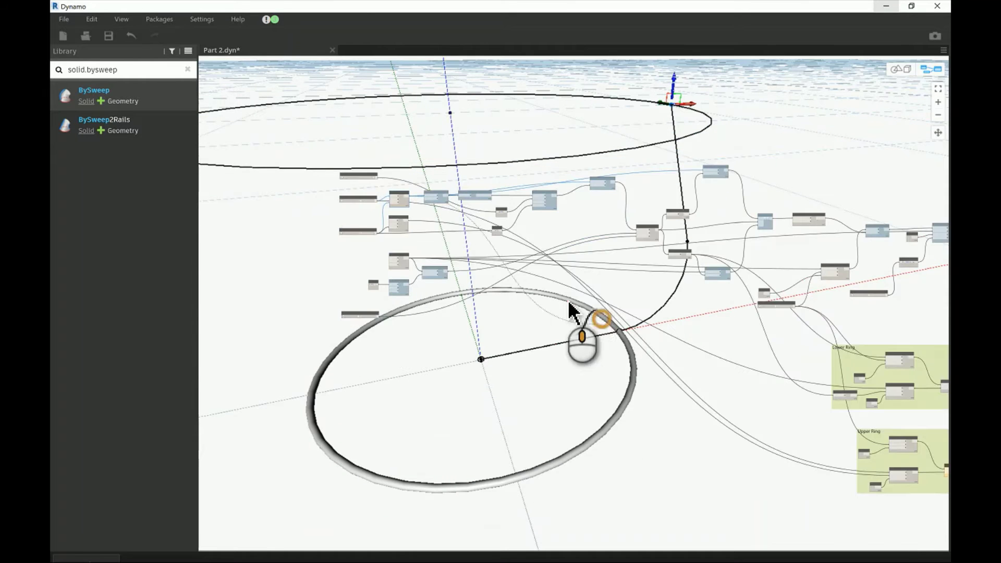
middle_click_drag(410, 235, 372, 206)
middle_click_drag(834, 414, 635, 332)
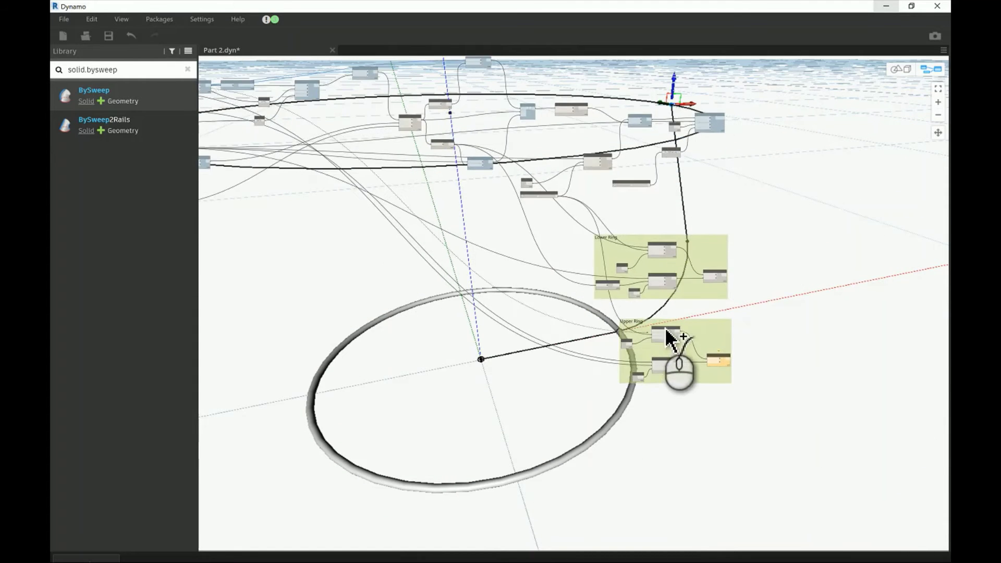
scroll(667, 330, "up", 3)
scroll(669, 338, "up", 3)
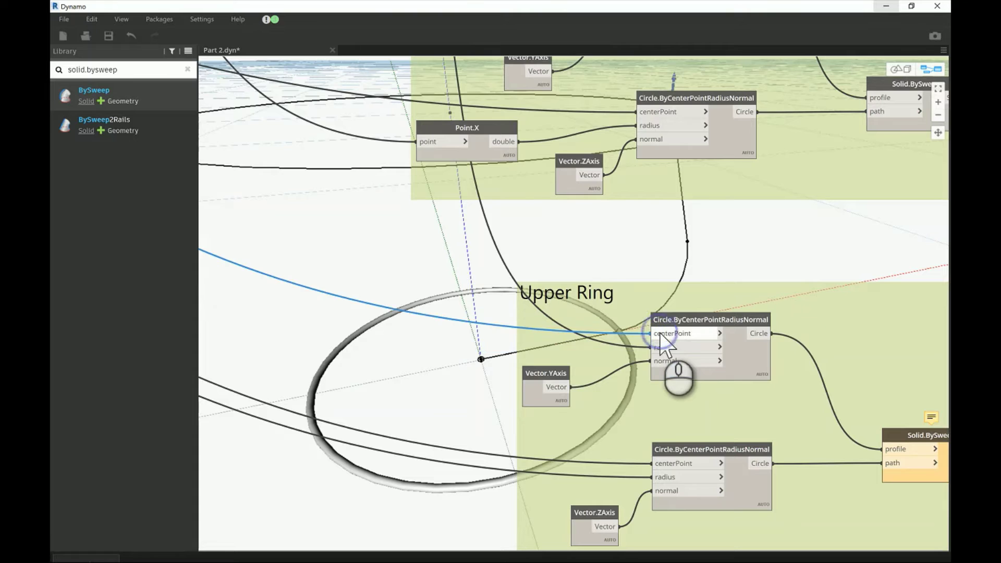
- Inspect the swept upper and lower rings in the 3D background preview and compare them with the reference table picture in Photos
middle_click_drag(639, 244, 539, 242)
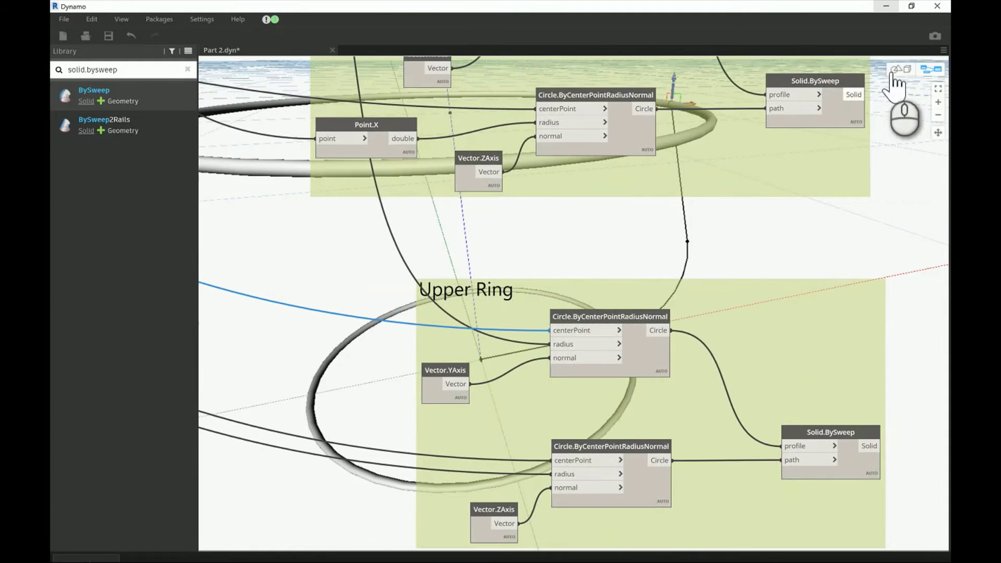
key("ctrl+b")
scroll(540, 224, "down", 2)
mouse_move(537, 214)
right_mouse_down()
mouse_move(578, 223)
mouse_move(550, 223)
right_mouse_up()
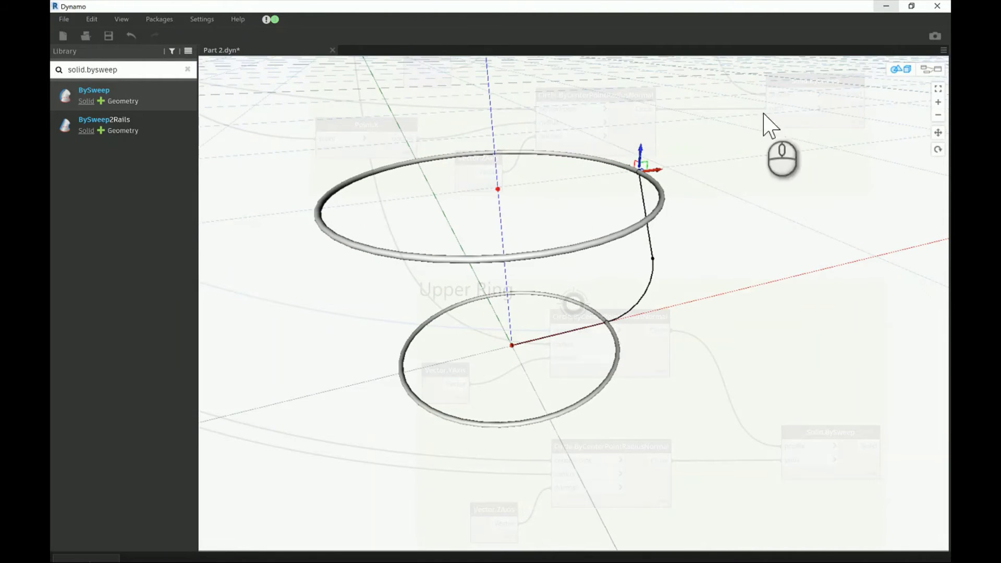
key("ctrl+b")
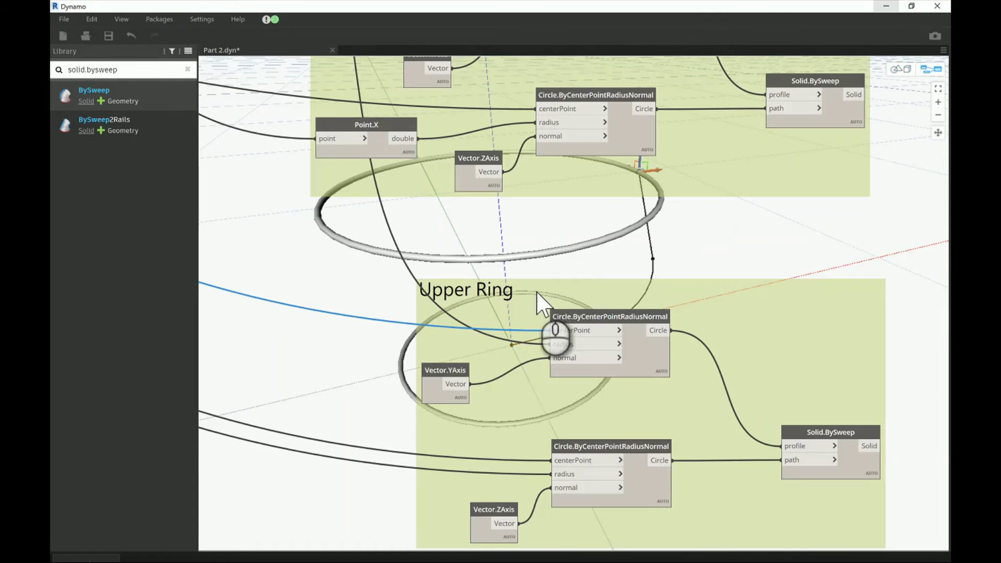
key("alt+Tab")
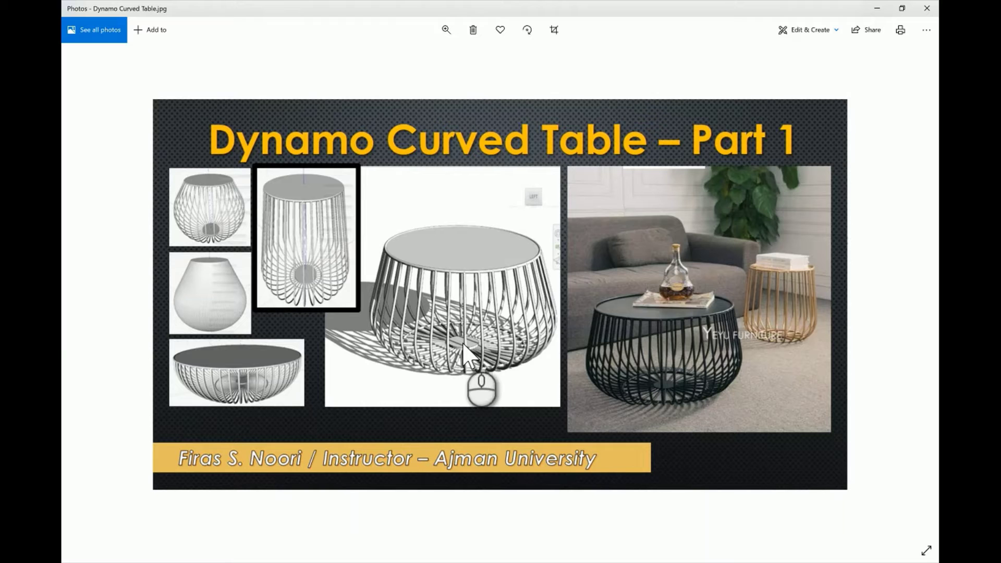
left_click(868, 9)
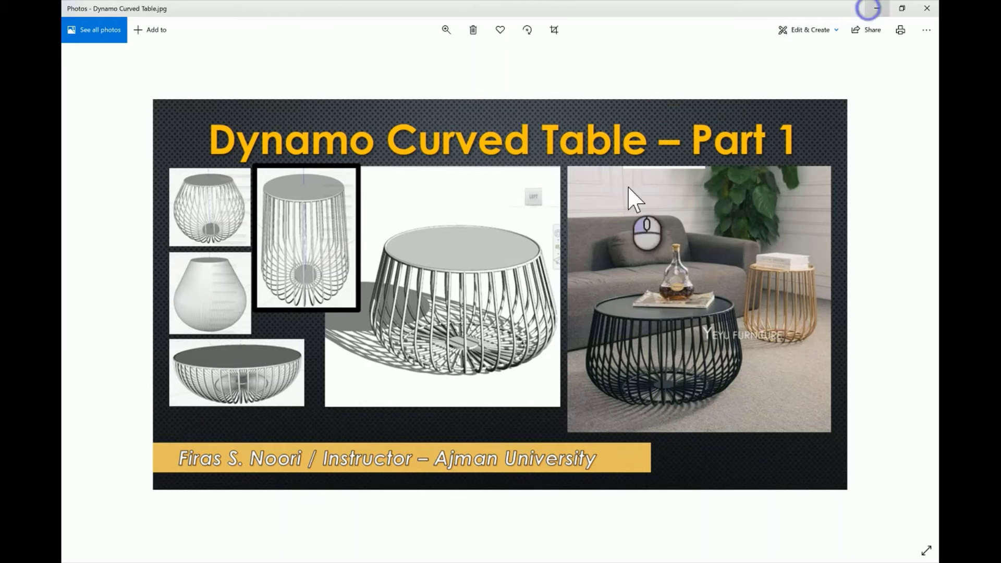
- Search the node library for "cylinder"
middle_click_drag(566, 360, 166, 107)
left_click_drag(146, 78, 56, 67)
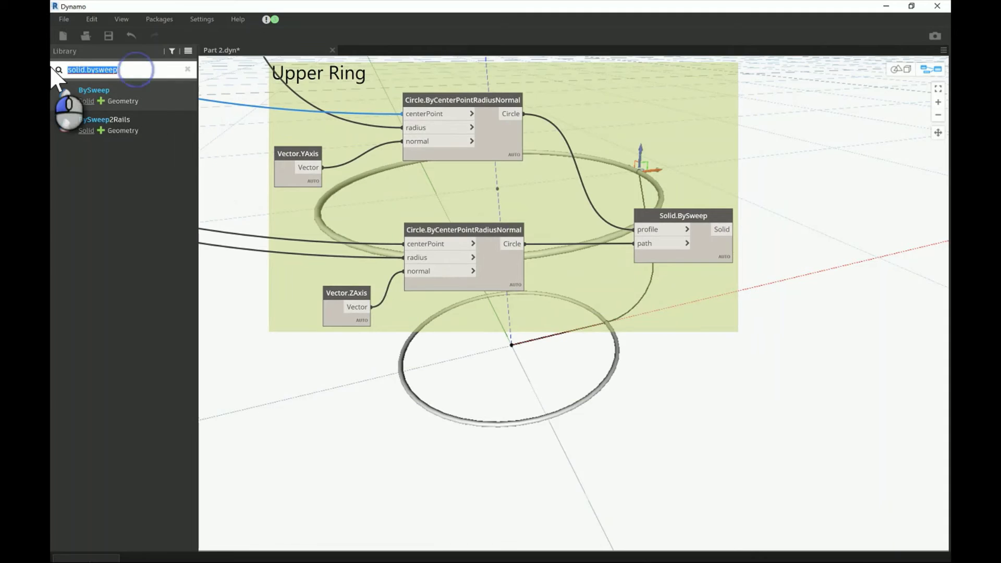
type("c")
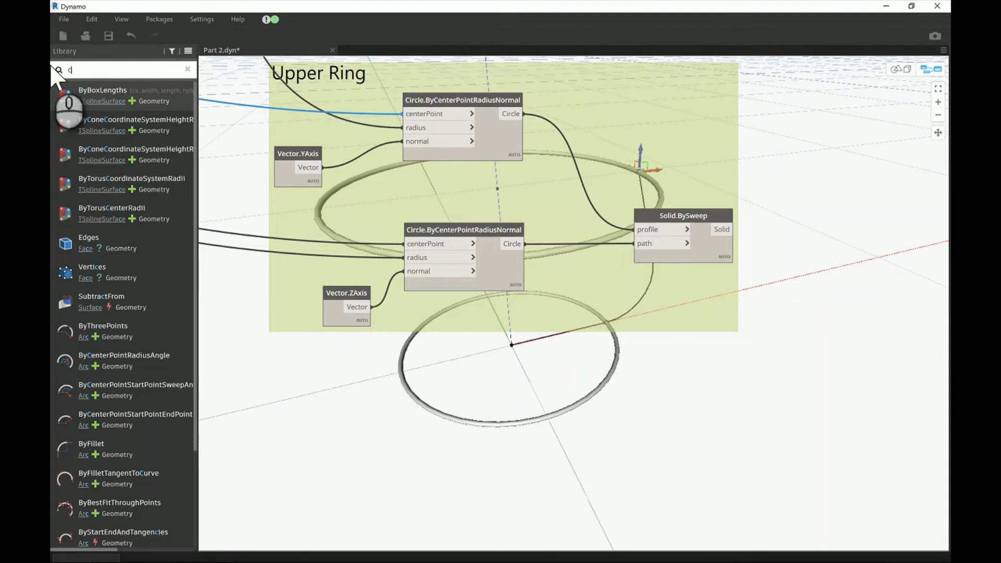
type("ylinder")
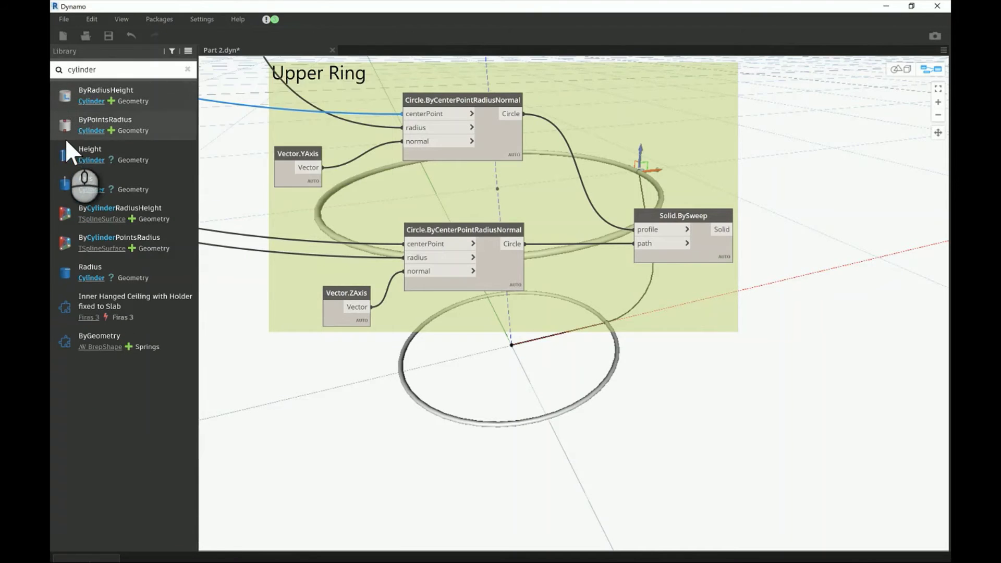
- Add a Cylinder.ByPointsRadius node in the empty canvas area below the Upper Ring group
mouse_move(95, 120)
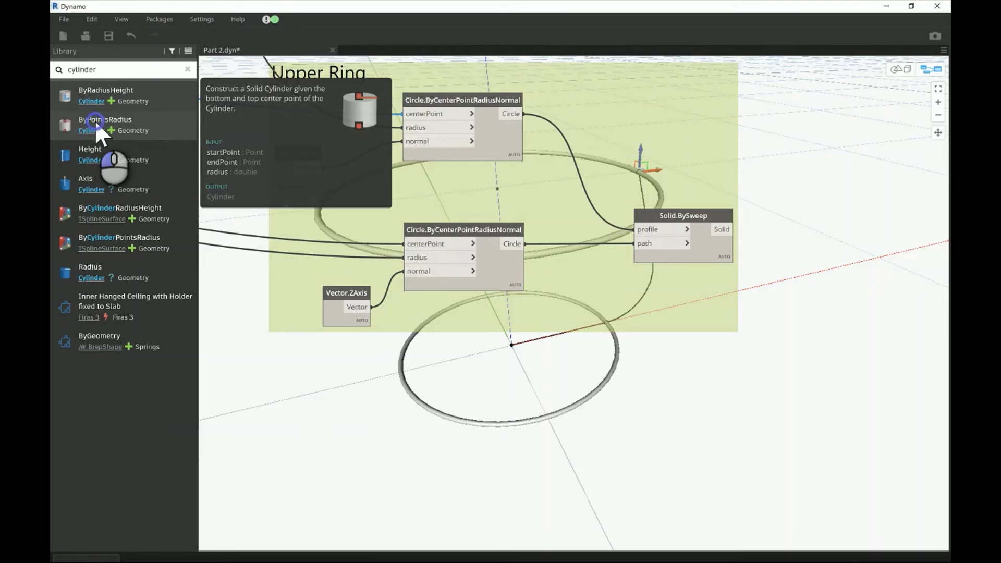
left_click(97, 122)
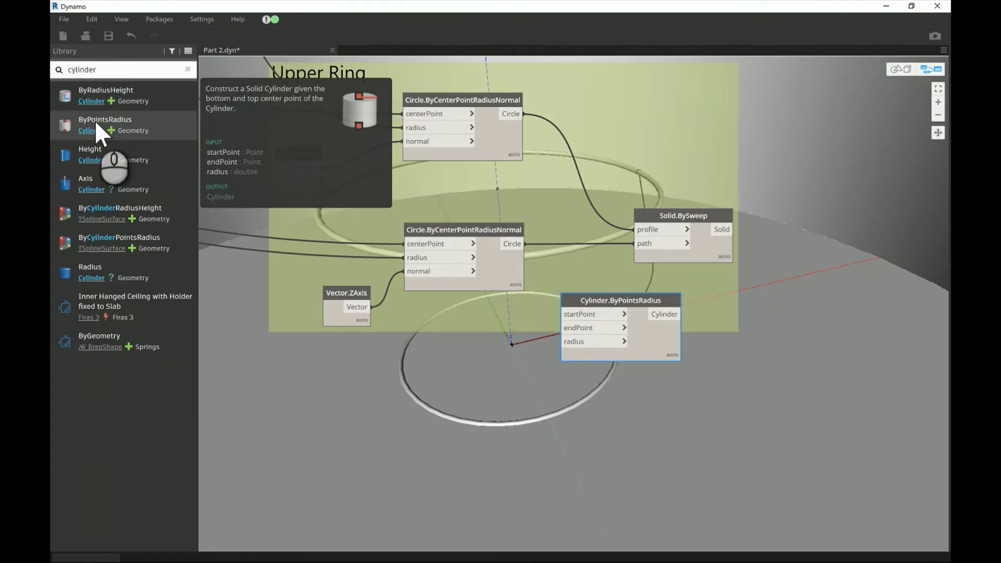
left_click_drag(615, 335, 495, 406)
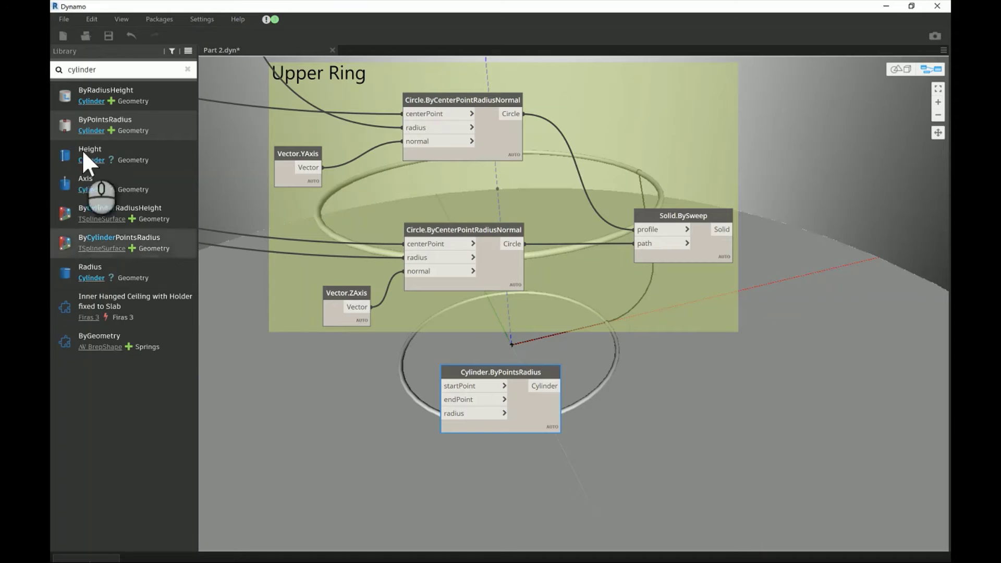
- Place a Cylinder.ByRadiusHeight node below the Upper Ring group and delete the Cylinder.ByPointsRadius node
left_click(118, 90)
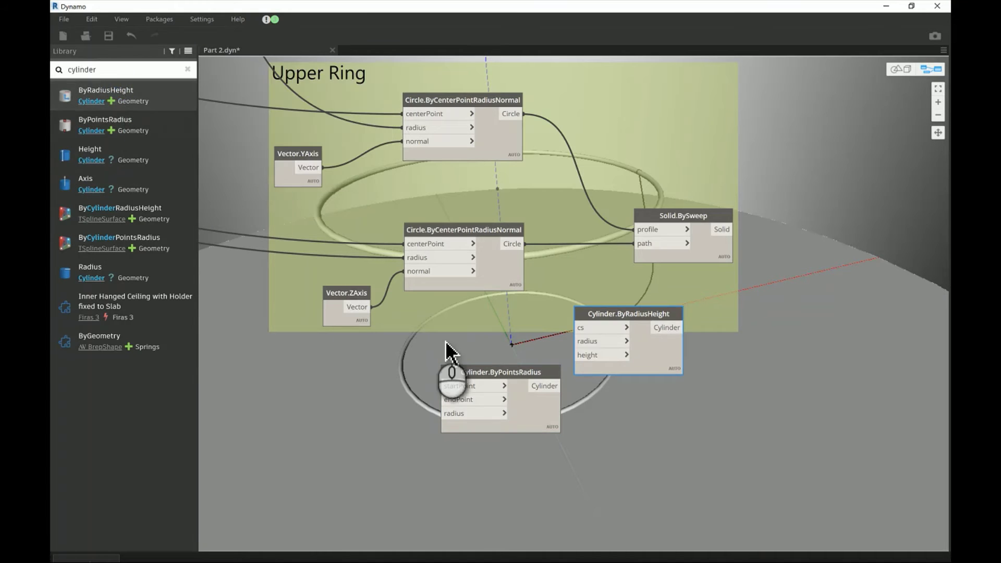
left_click_drag(594, 326, 472, 485)
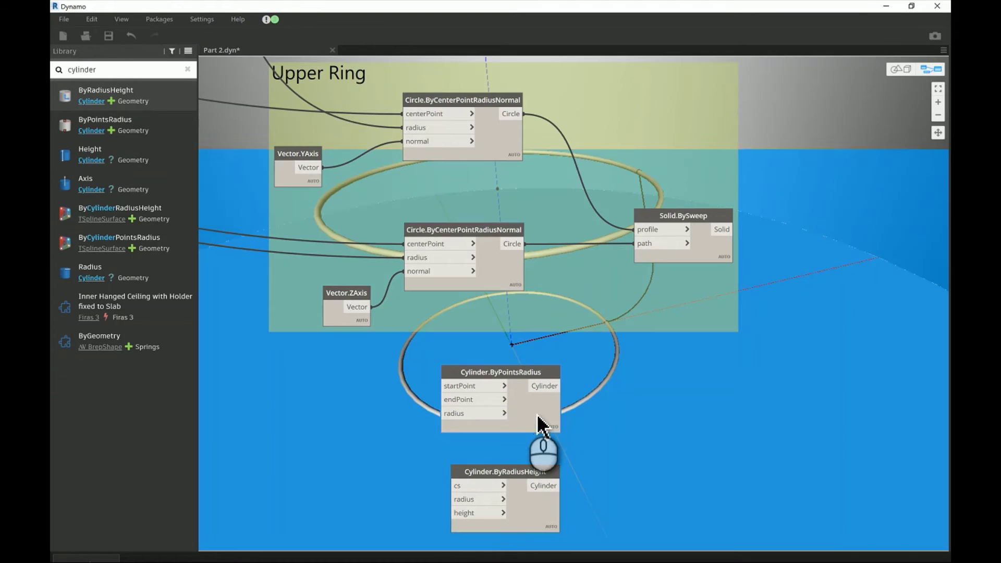
right_click(525, 407)
left_click(497, 416)
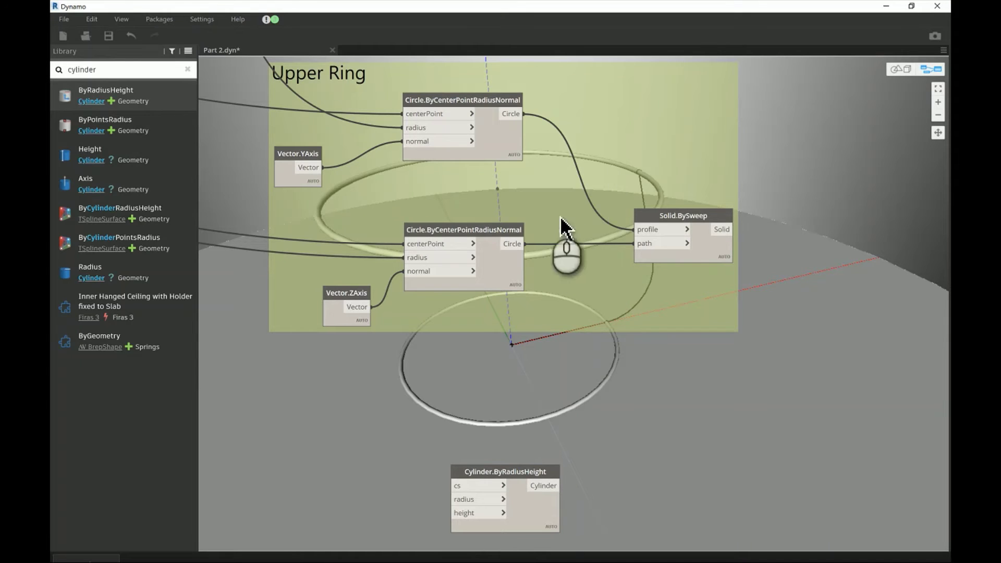
- Check the table top and base in the reference picture in Photos and return to the Dynamo graph
scroll(594, 273, "down", 2)
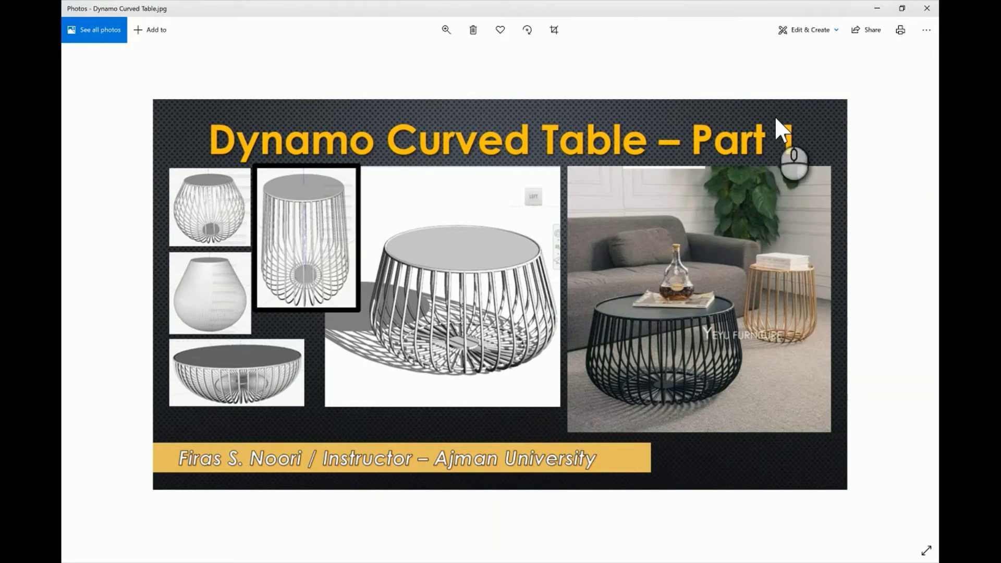
left_click(880, 5)
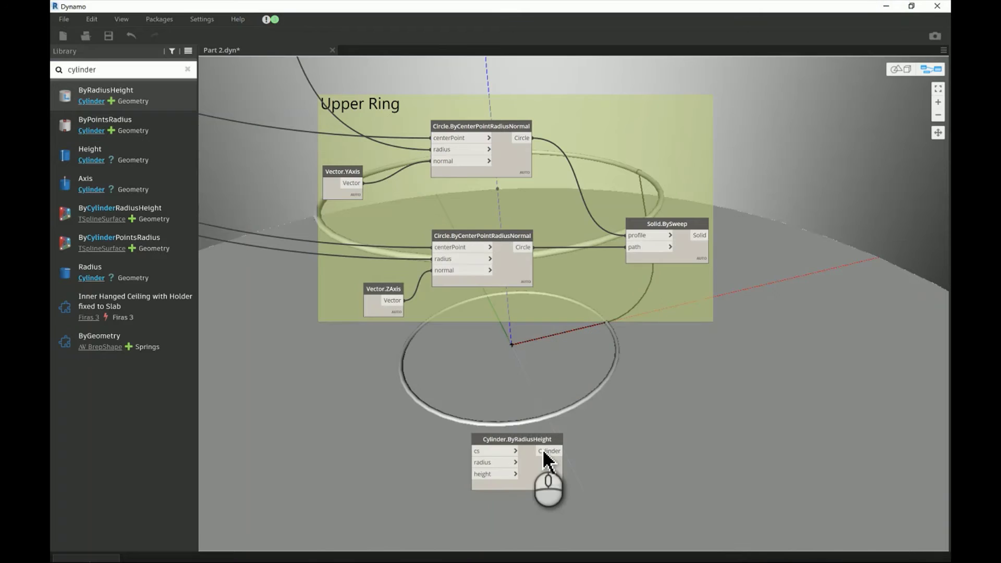
- Add a code block with the value 0.1 and connect it to the radius input of Cylinder.ByRadiusHeight
double_click(411, 476)
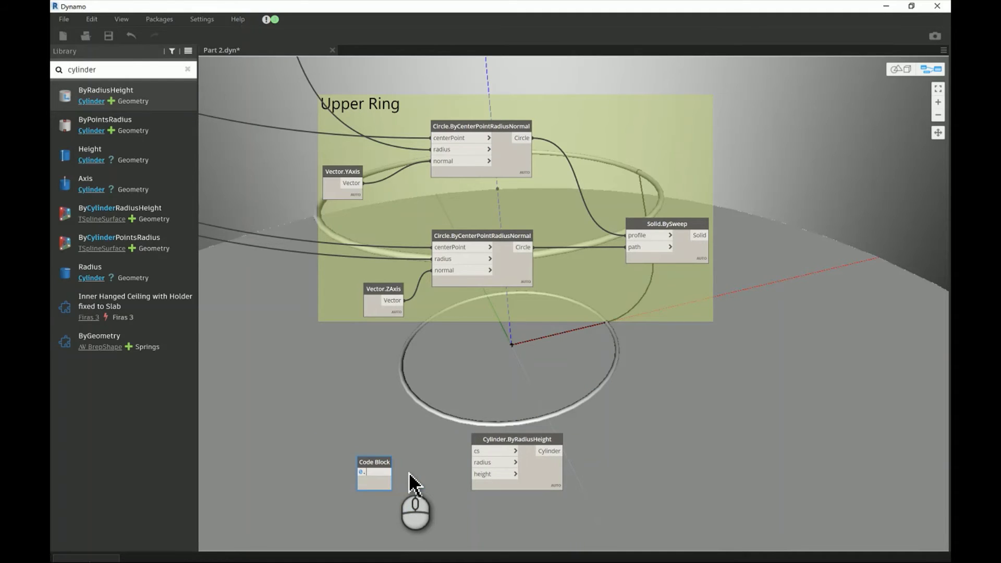
left_click(402, 442)
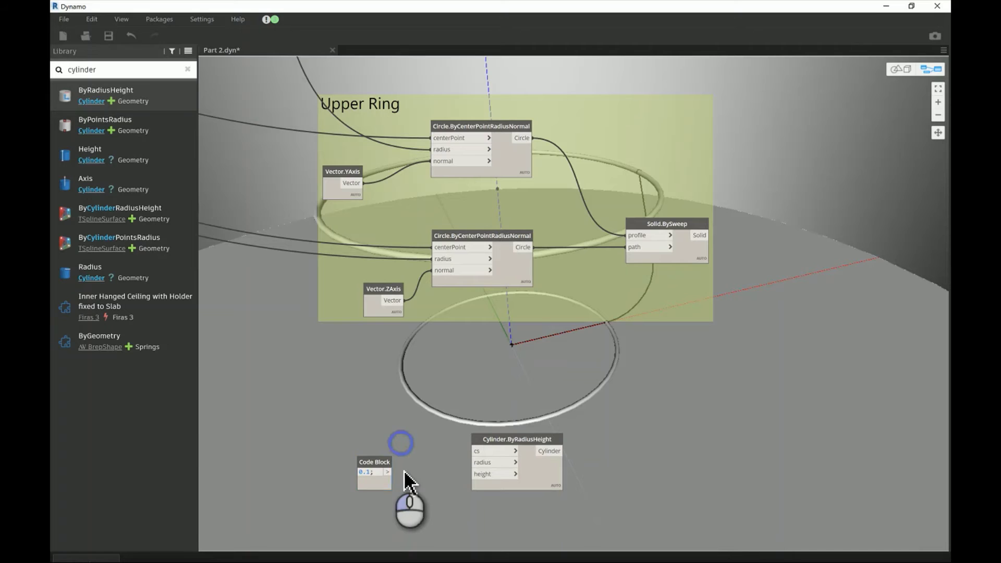
left_click_drag(390, 461, 475, 463)
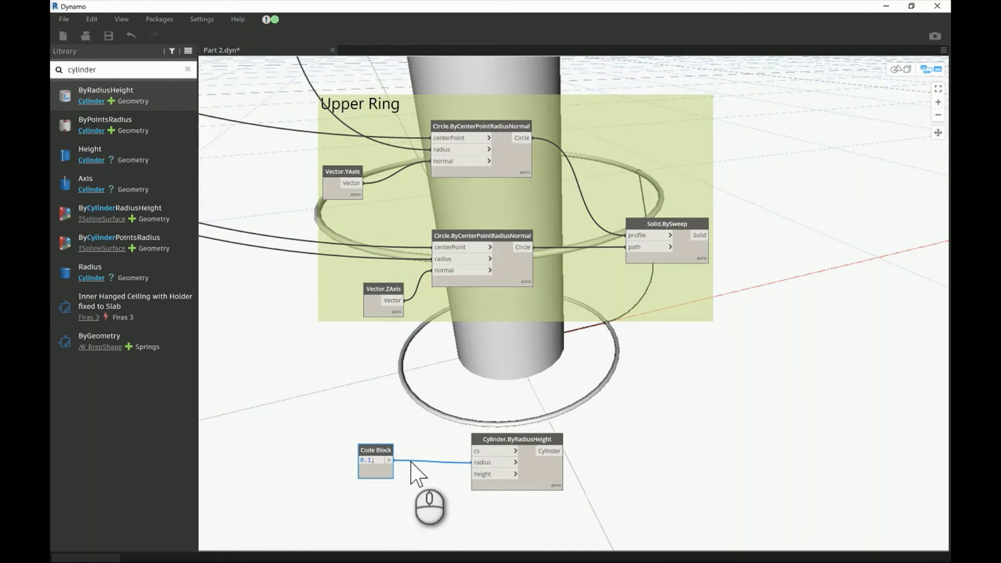
left_click_drag(378, 448, 393, 460)
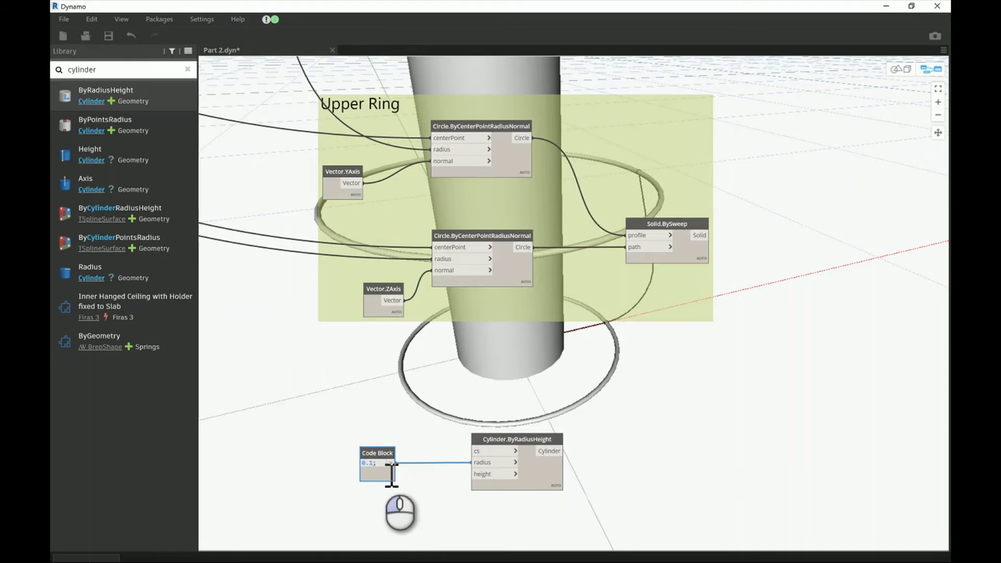
scroll(375, 516, "up", 2)
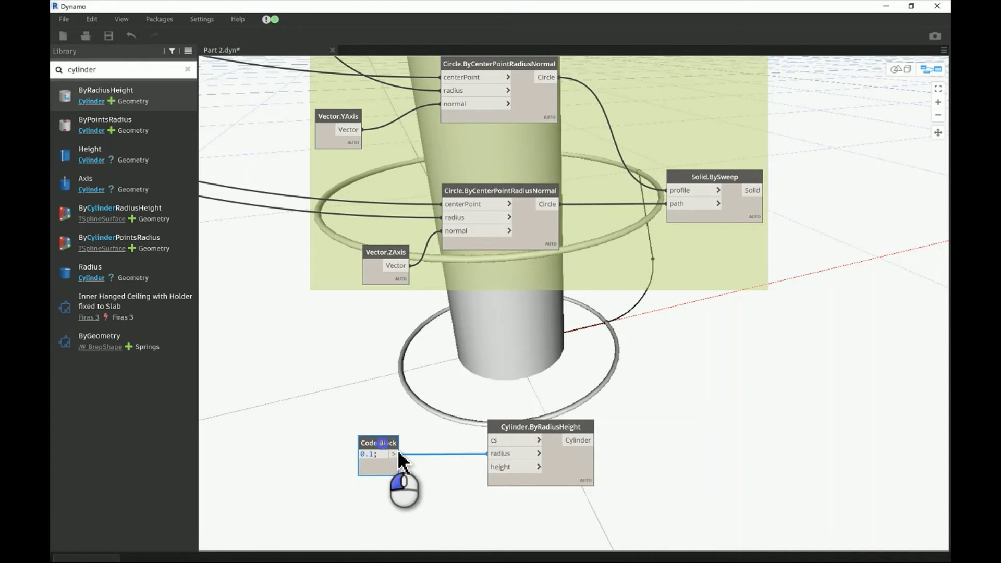
- Add a second code block below the first, set it to 0.01, and connect it to the cylinder's height input
double_click(389, 506)
type("0.1")
left_click(433, 514)
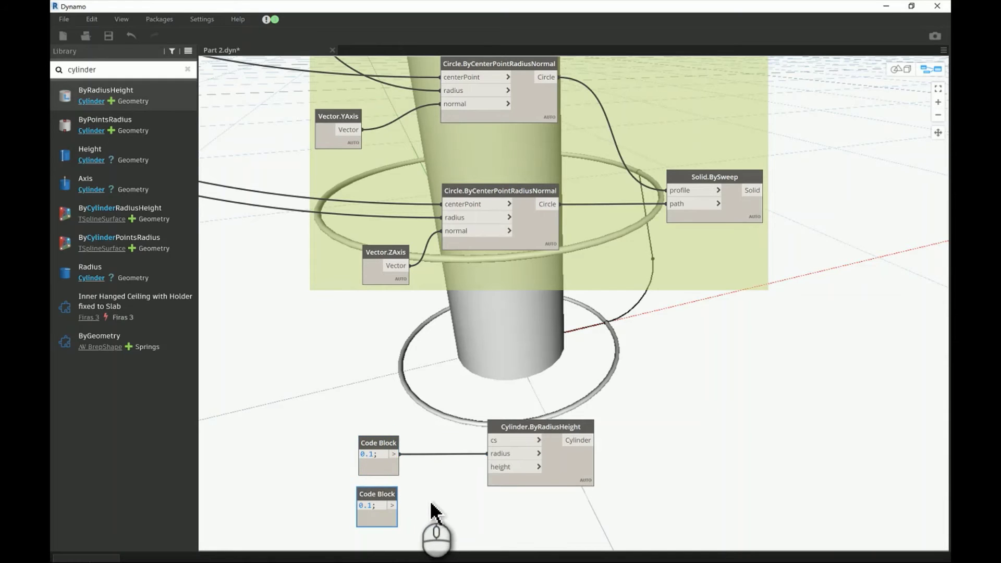
scroll(379, 527, "up", 2)
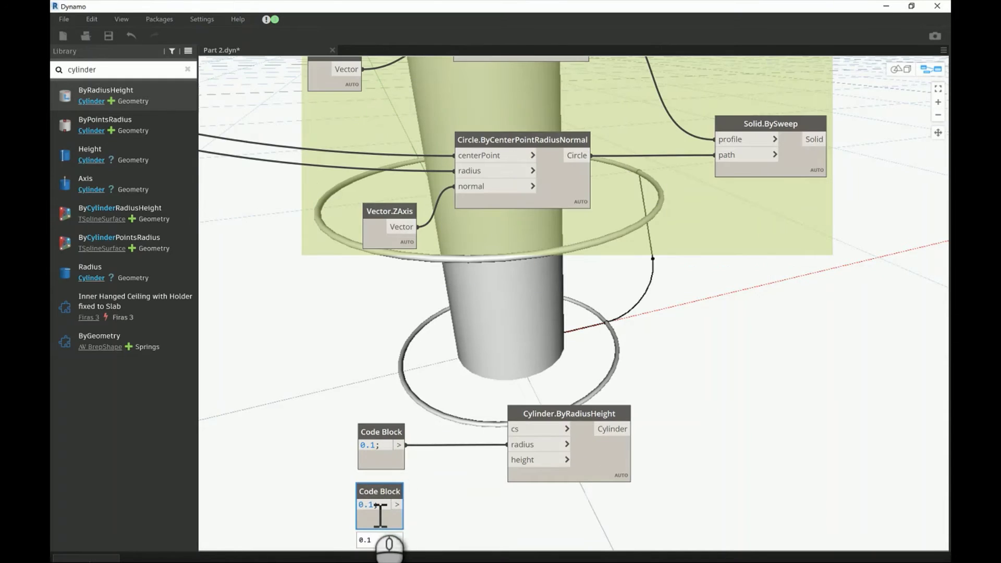
left_click(441, 502)
left_click(397, 505)
left_click(504, 459)
left_click(474, 499)
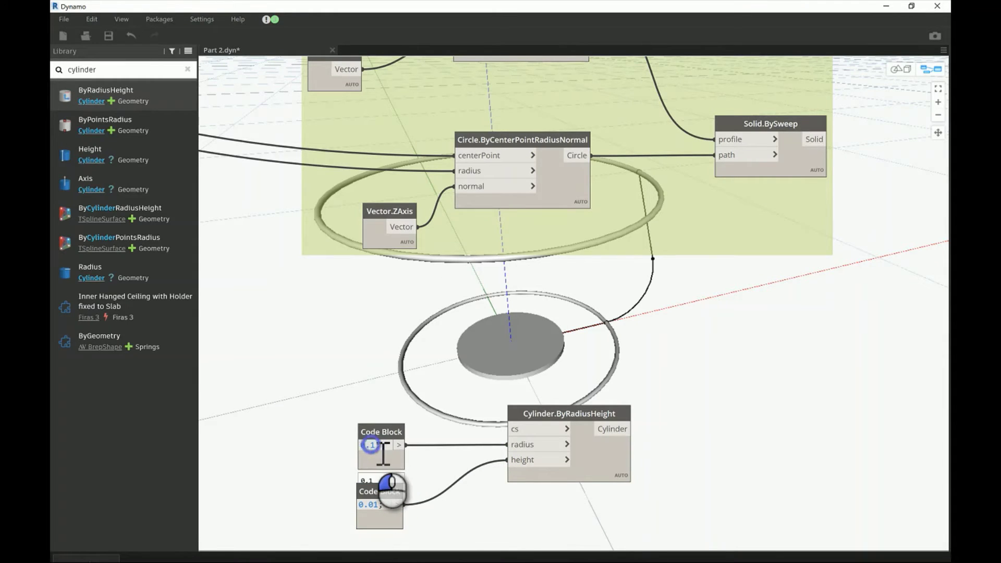
- Set the cylinder's radius to 0.05 and inspect the disc in the 3D preview before returning to the graph
left_click(338, 435)
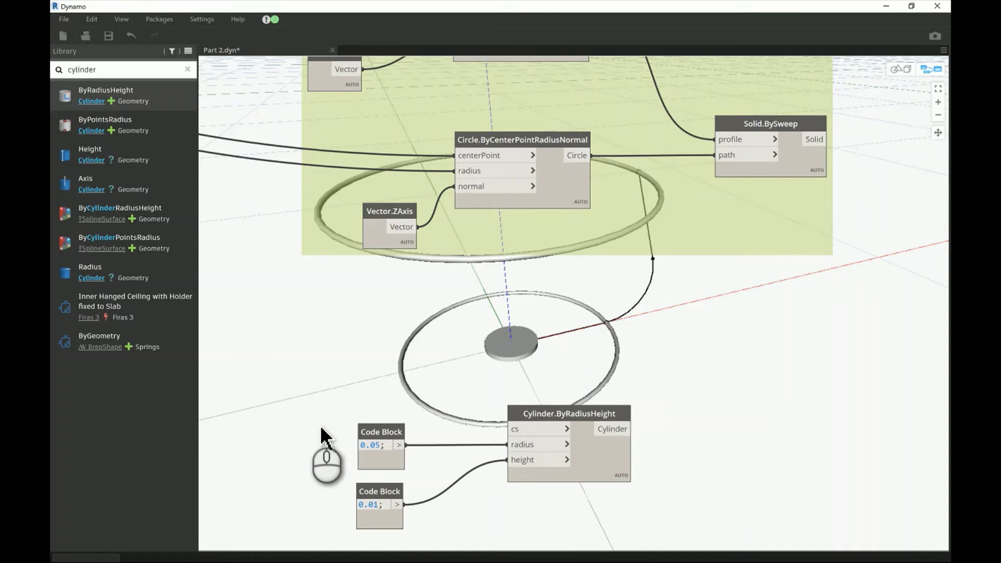
left_click(897, 69)
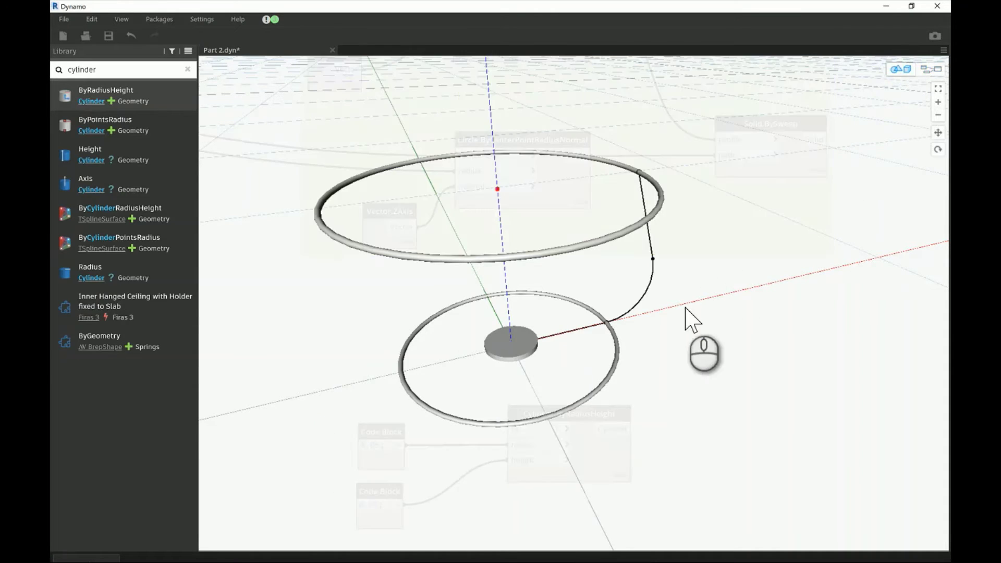
right_click_drag(692, 327, 680, 320)
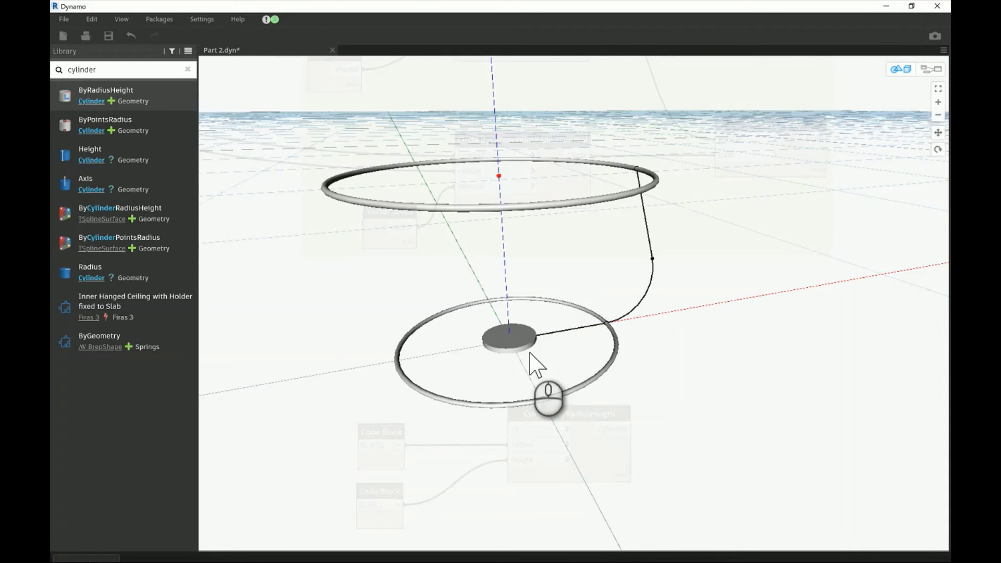
left_click(932, 69)
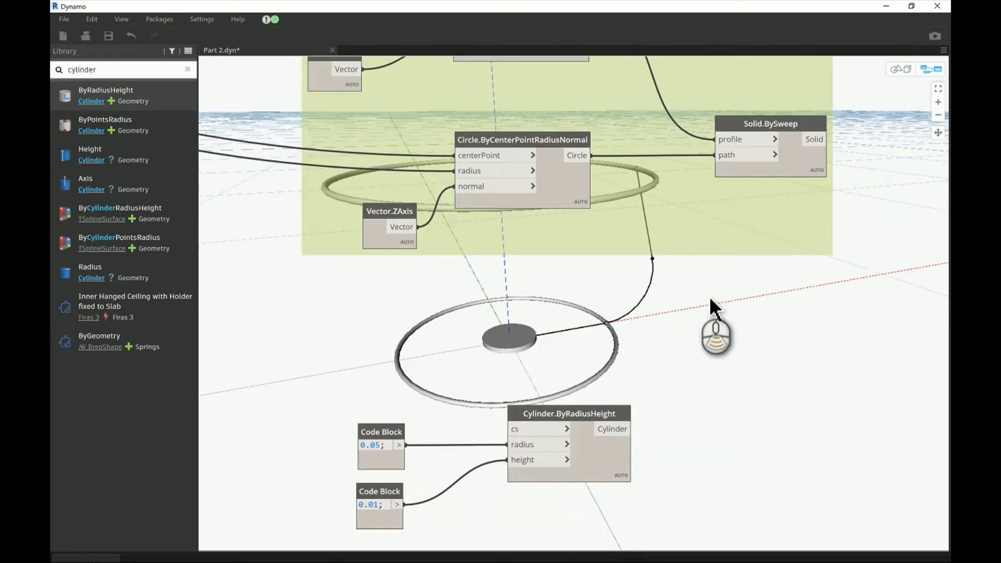
- Turn on the geometry preview of the Geometry.Rotate node that arrays the table legs
scroll(470, 251, "down", 4)
middle_click_drag(548, 290, 568, 293)
middle_click_drag(445, 245, 505, 330)
scroll(503, 325, "down", 2)
scroll(423, 104, "up", 6)
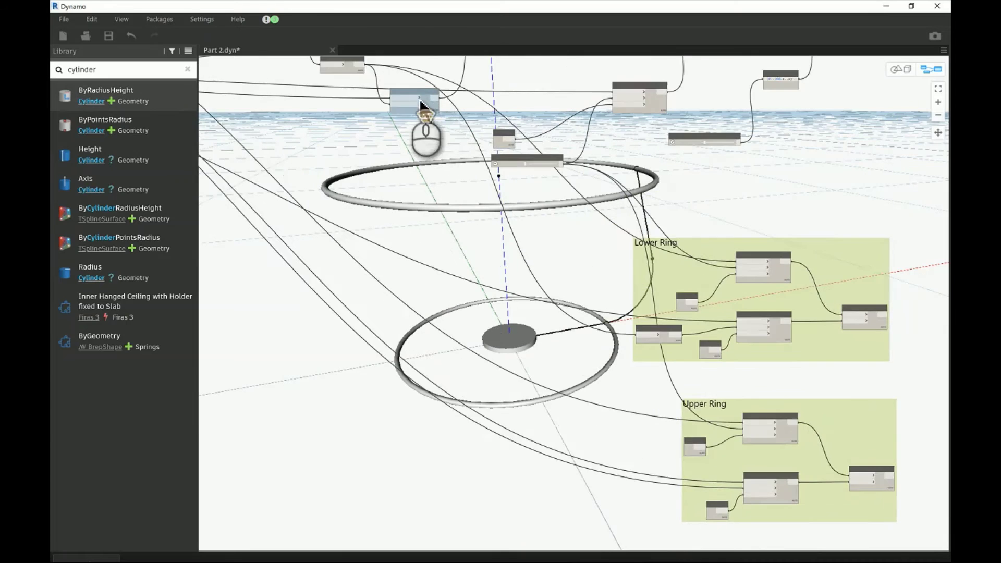
scroll(396, 276, "down", 3)
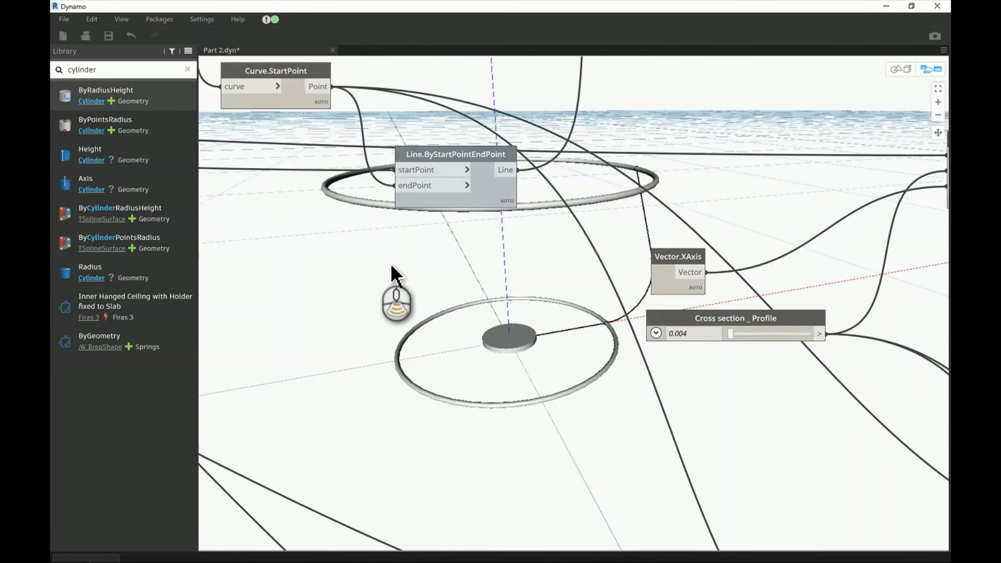
middle_click_drag(421, 146, 461, 204)
middle_click_drag(647, 174, 543, 241)
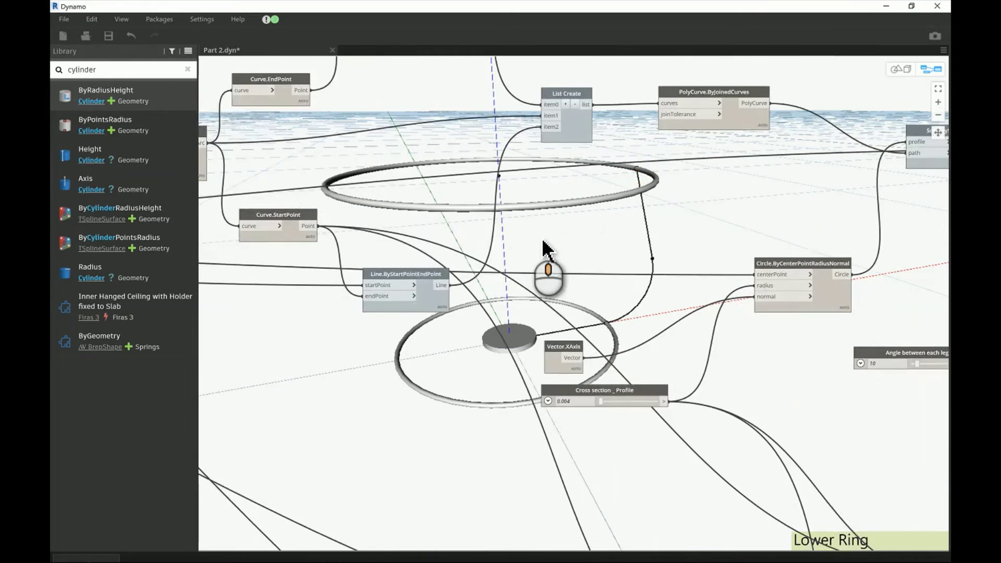
scroll(543, 230, "down", 1)
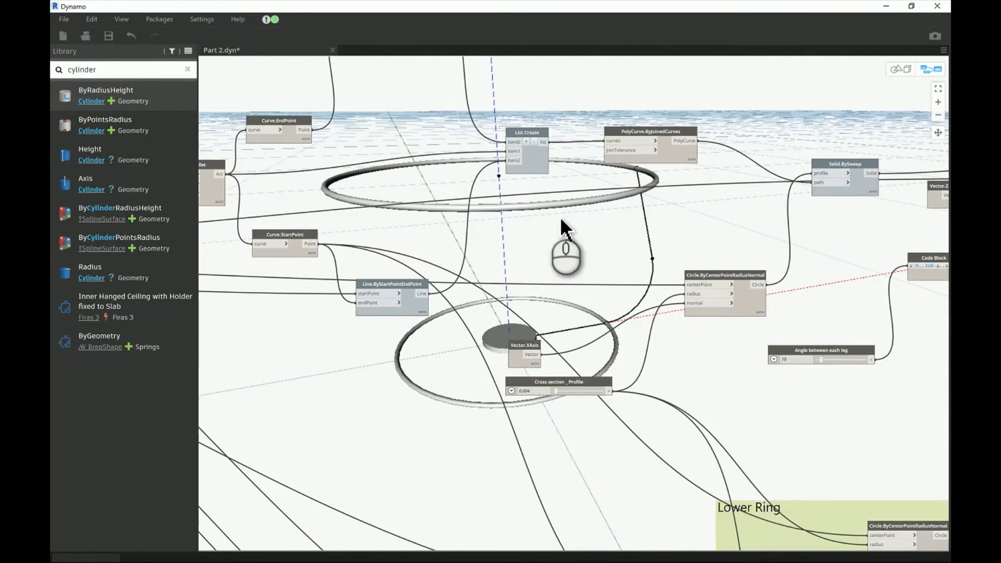
right_click(864, 187)
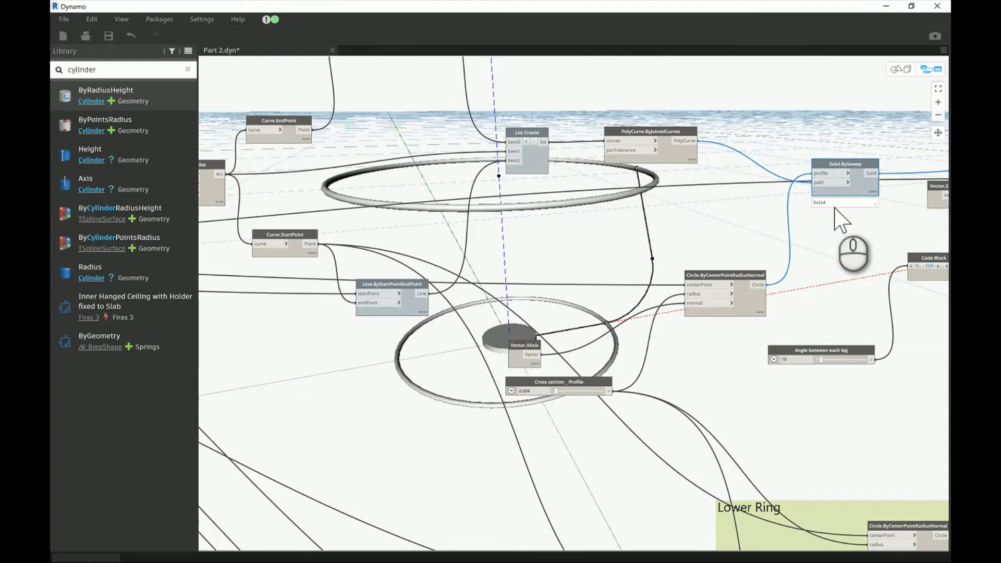
middle_click_drag(761, 317, 259, 281)
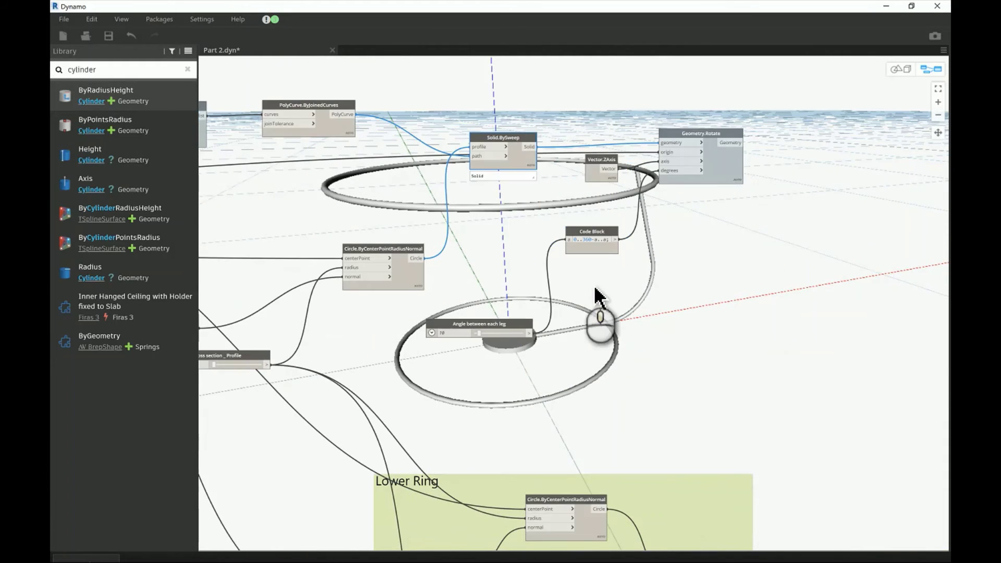
right_click(733, 172)
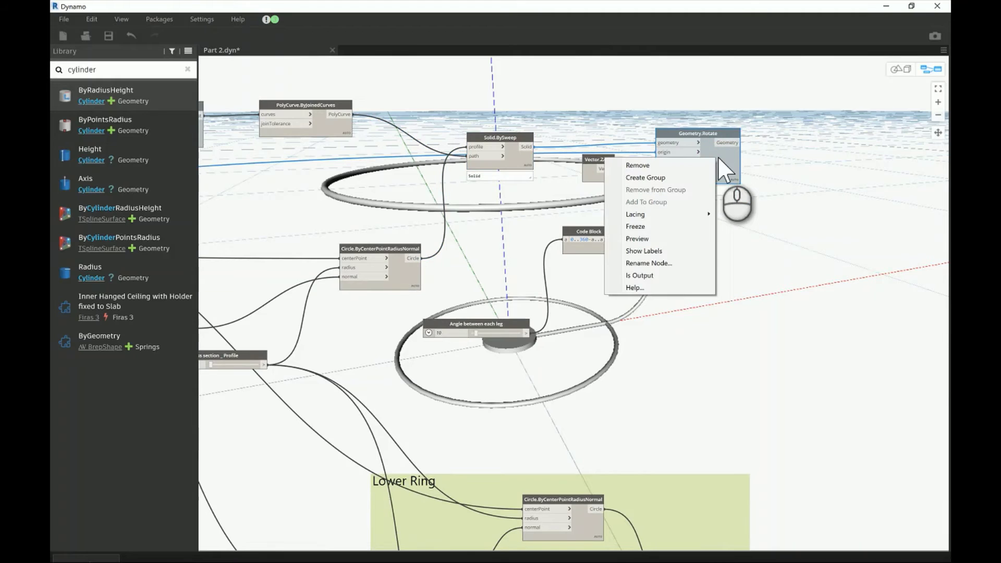
left_click(640, 253)
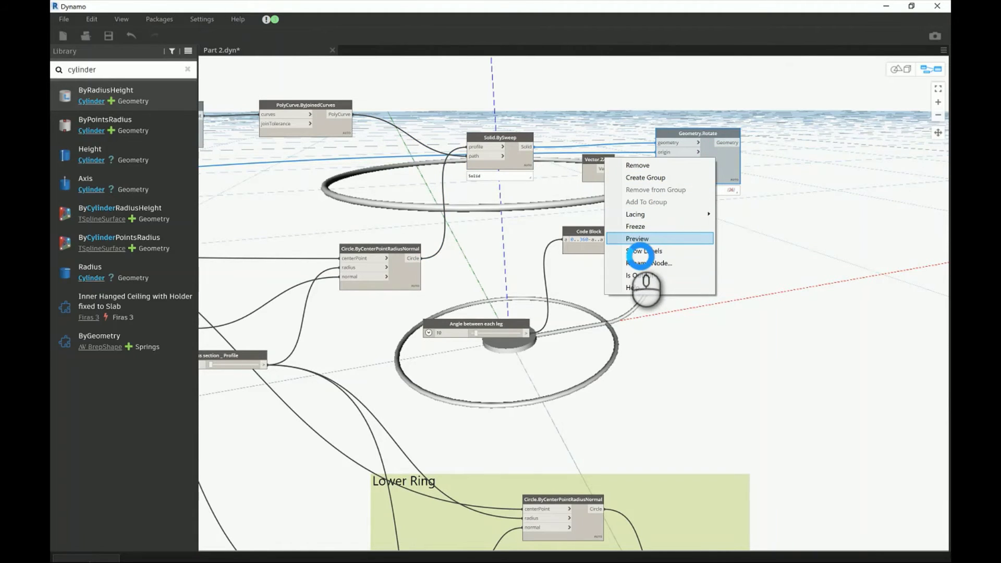
left_click(749, 319)
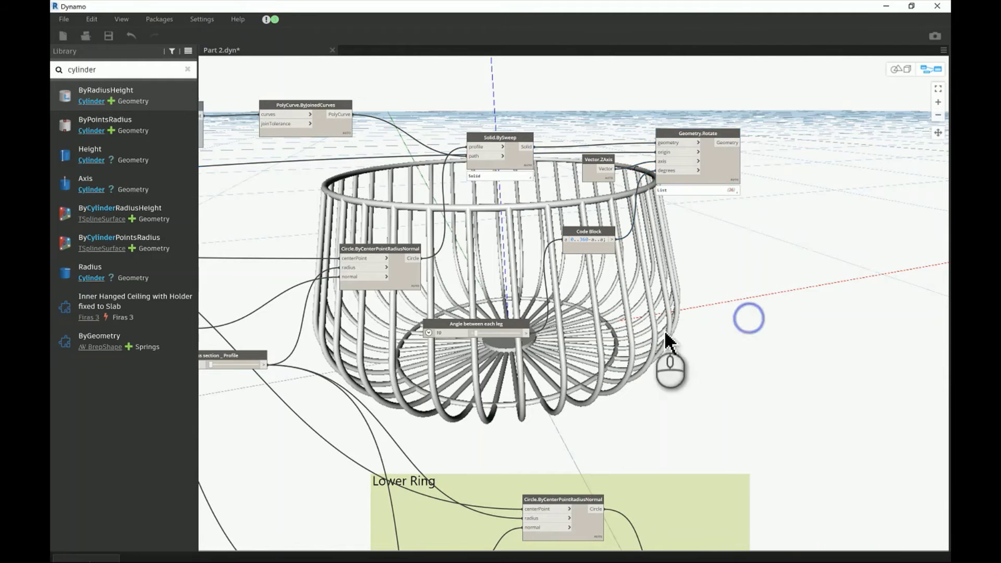
- Compare the previewed legs and base disc with the curved table reference picture in Photos and return to Dynamo
middle_click_drag(552, 407, 649, 206)
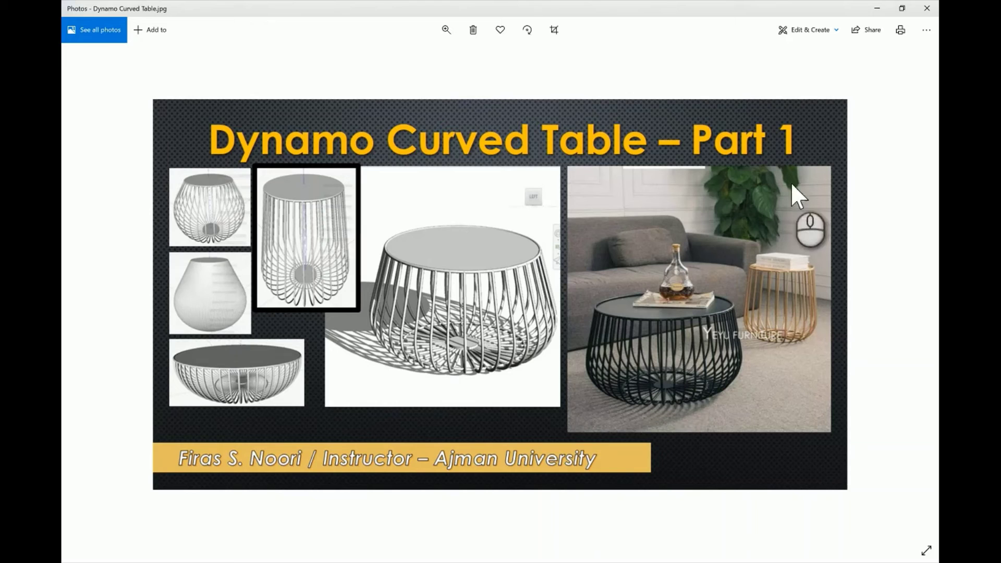
left_click(878, 8)
middle_click_drag(499, 458, 496, 415)
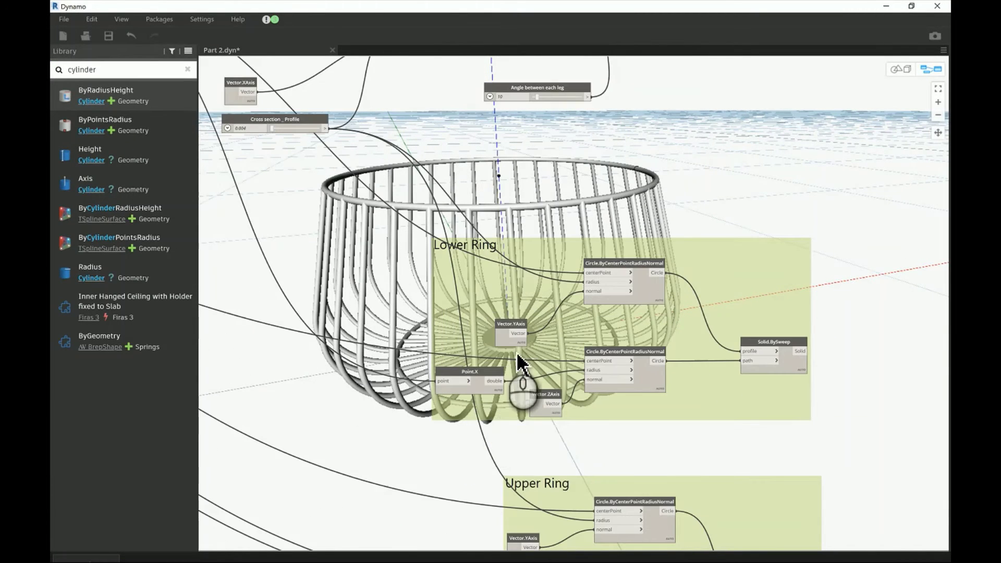
- Set the code block feeding the cylinder's height to 0.008
middle_click_drag(510, 459, 511, 284)
scroll(529, 462, "up", 5)
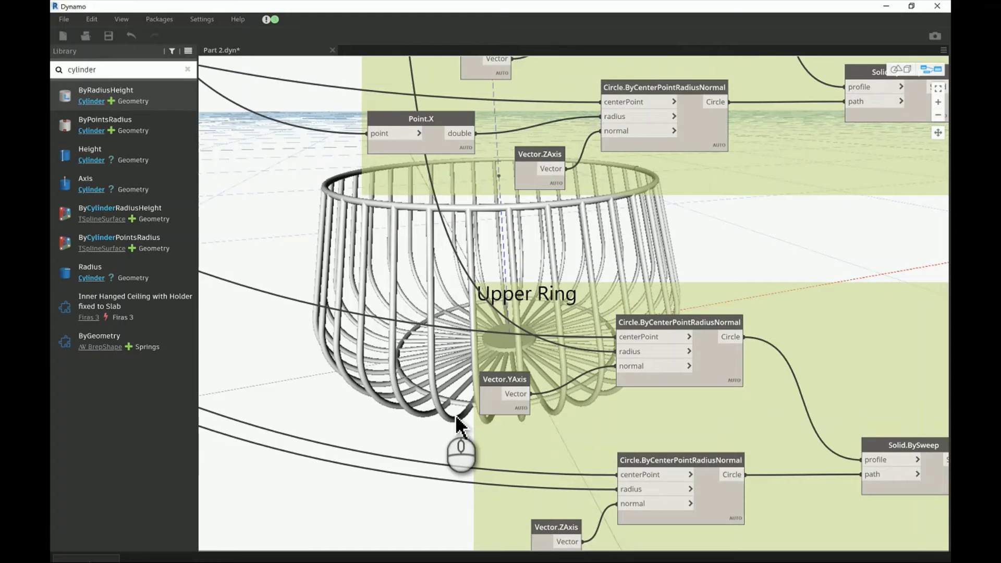
scroll(455, 414, "down", 6)
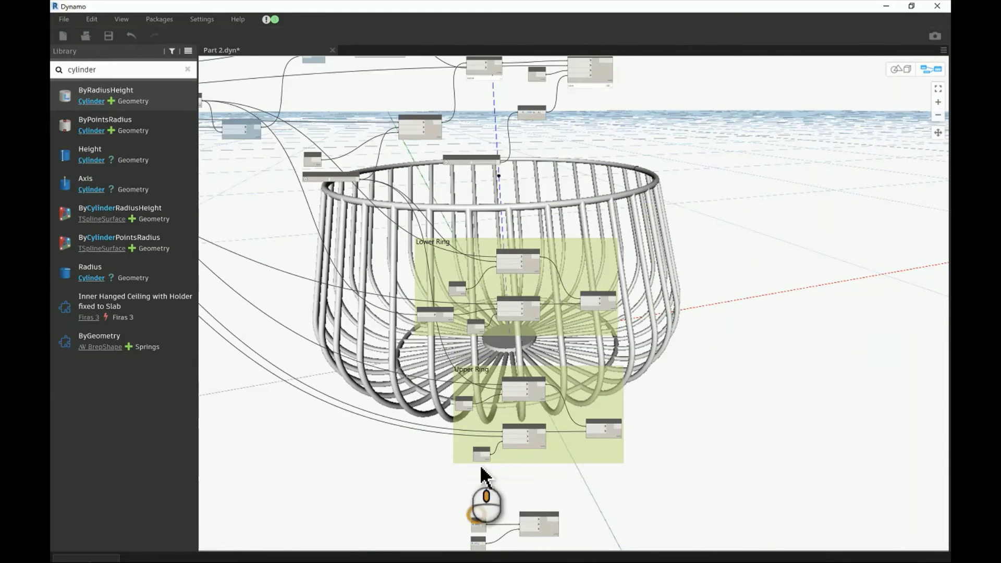
scroll(484, 477, "up", 6)
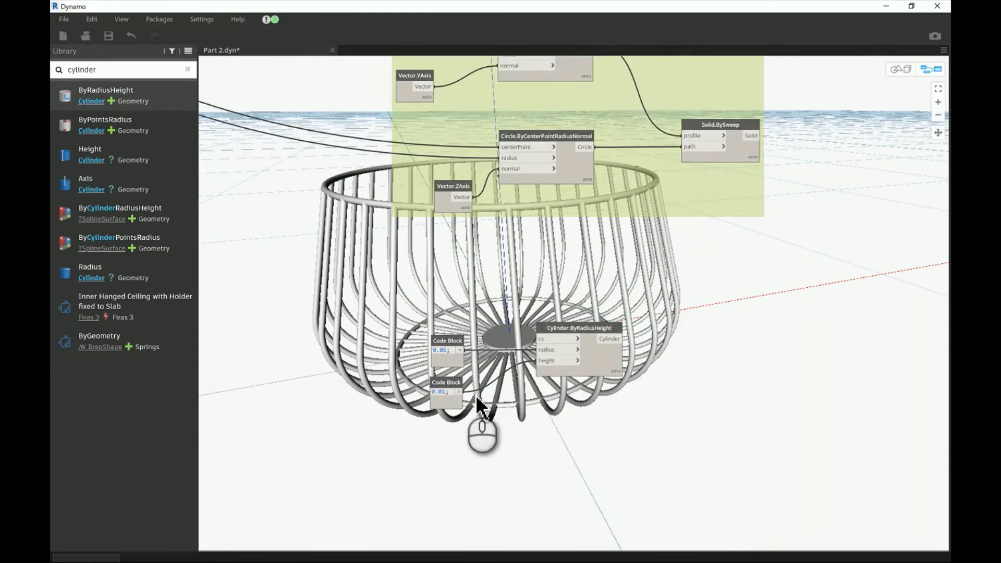
scroll(481, 407, "up", 2)
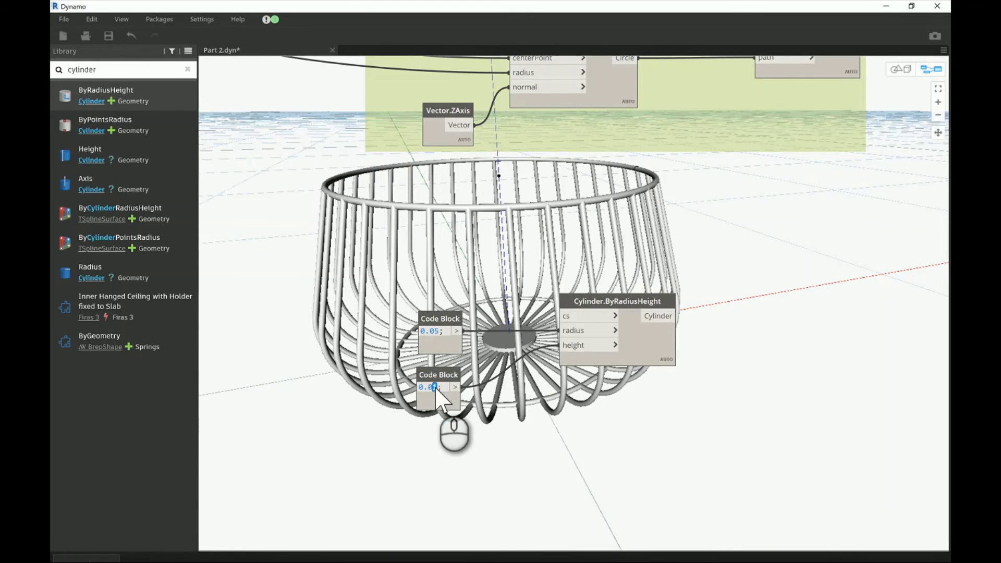
type("8")
left_click(447, 441)
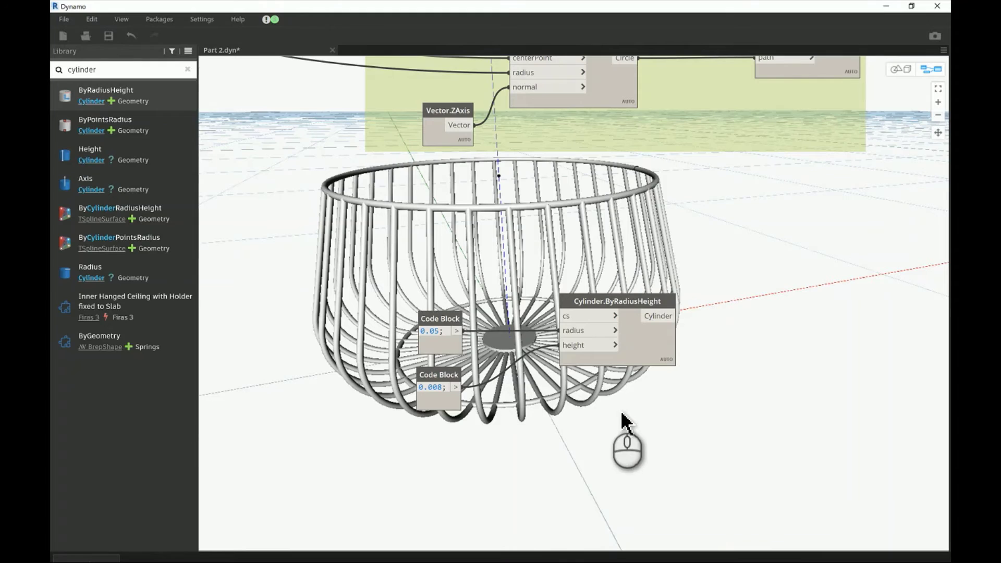
- Group the two code blocks with the Cylinder.ByRadiusHeight node and title the group "Lower Cylinder"
middle_click_drag(622, 412, 619, 420)
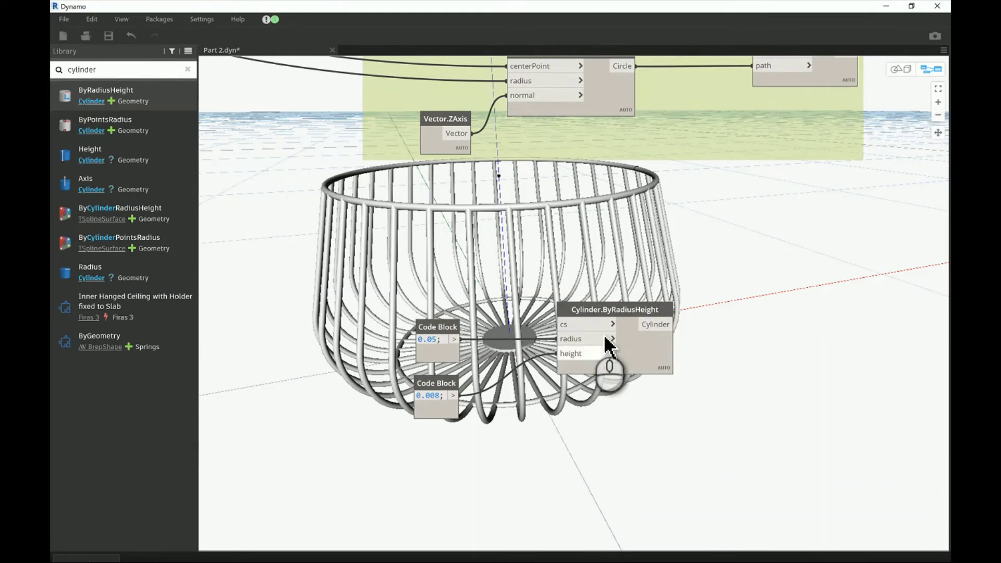
left_click_drag(374, 443, 772, 272)
key("ctrl+g")
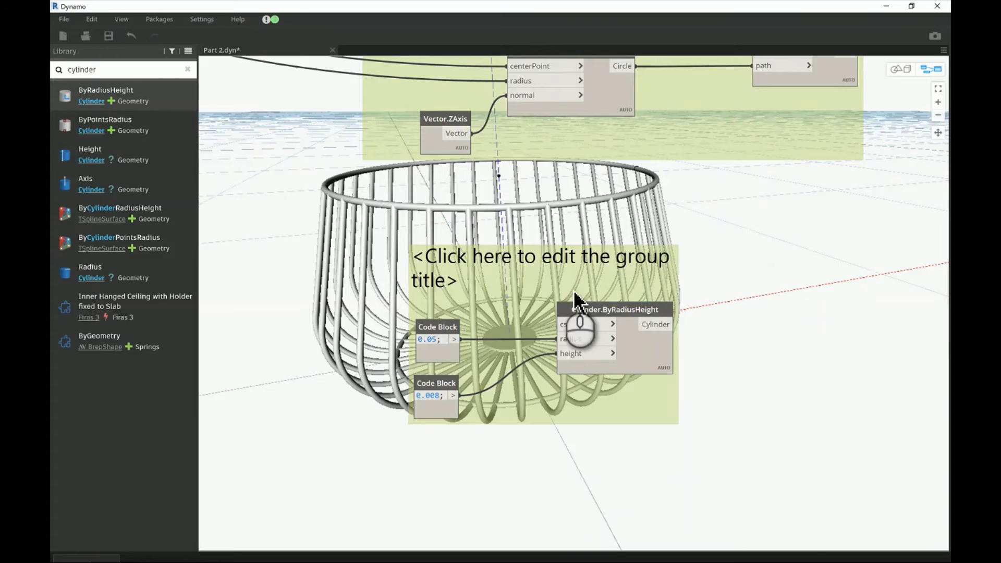
left_click(511, 267)
type("Lower Cylinder")
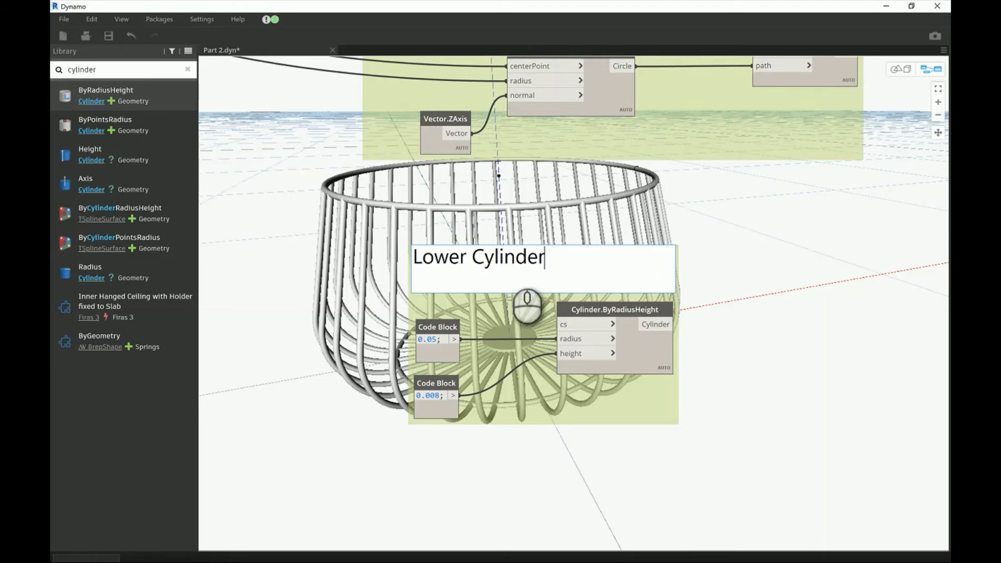
left_click(767, 310)
- Duplicate the Lower Cylinder group and place the copy directly below the original
middle_click_drag(772, 311, 747, 260)
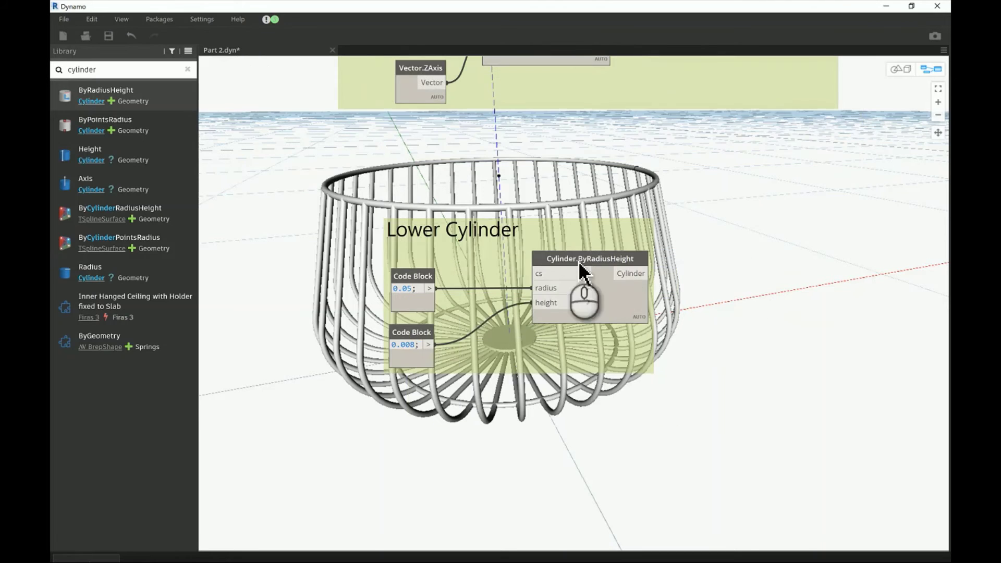
left_click(506, 247)
key("ctrl+c")
key("ctrl+v")
left_click_drag(503, 400, 475, 448)
left_click(410, 423)
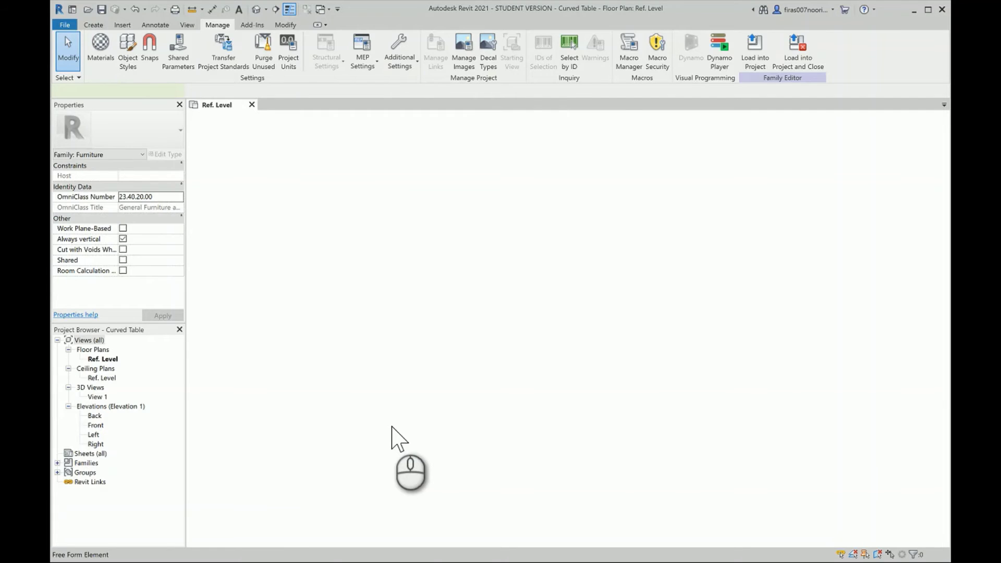
left_click(393, 427)
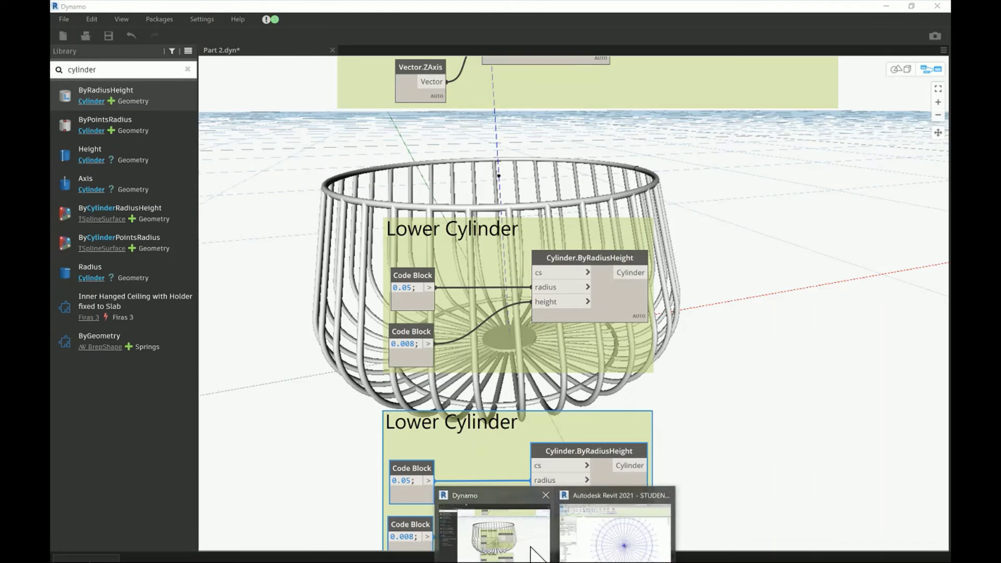
left_click(531, 548)
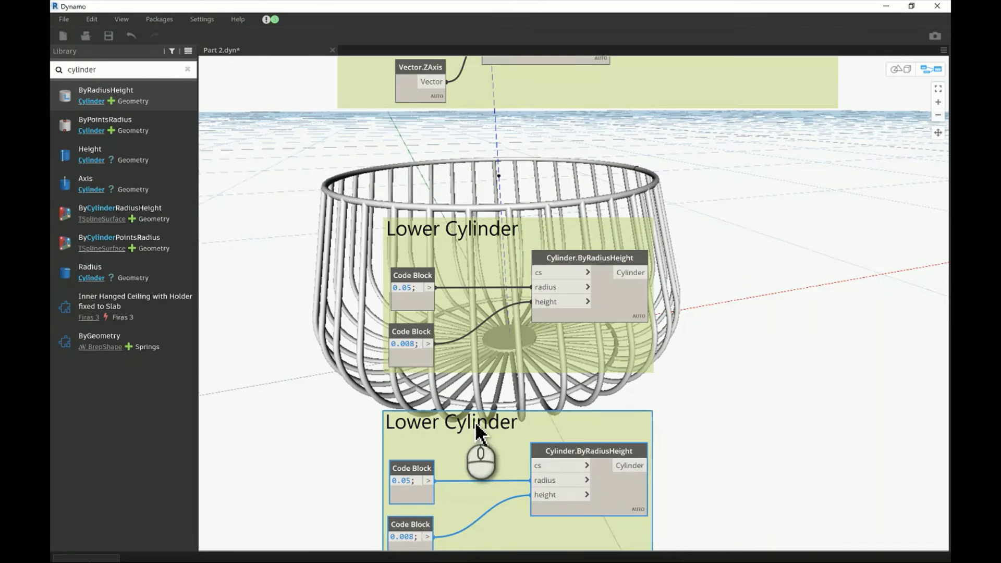
- Retitle the duplicated cylinder group as "Upper Cylinder"
middle_click_drag(320, 423, 300, 323)
left_click(331, 353)
double_click(389, 322)
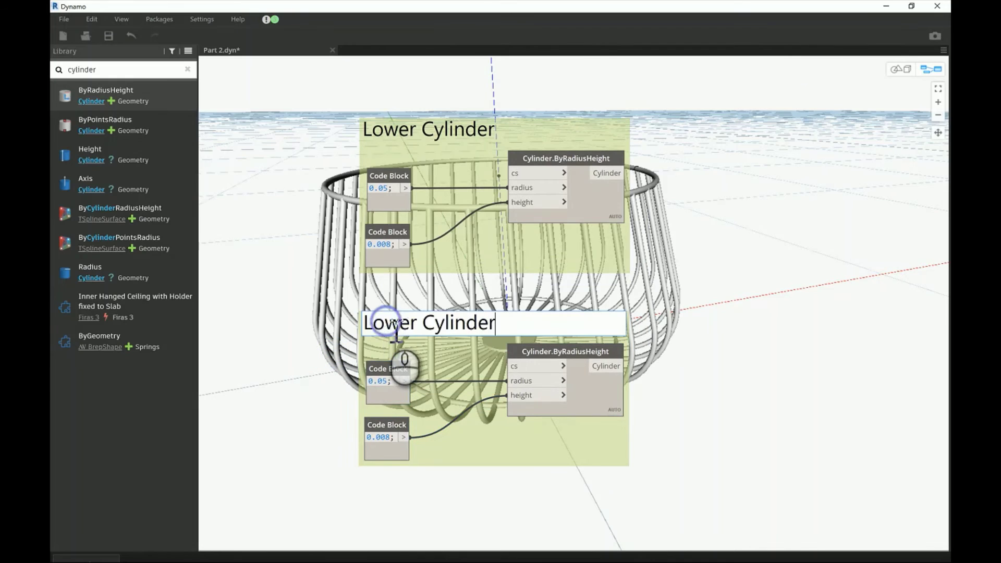
type("Upper")
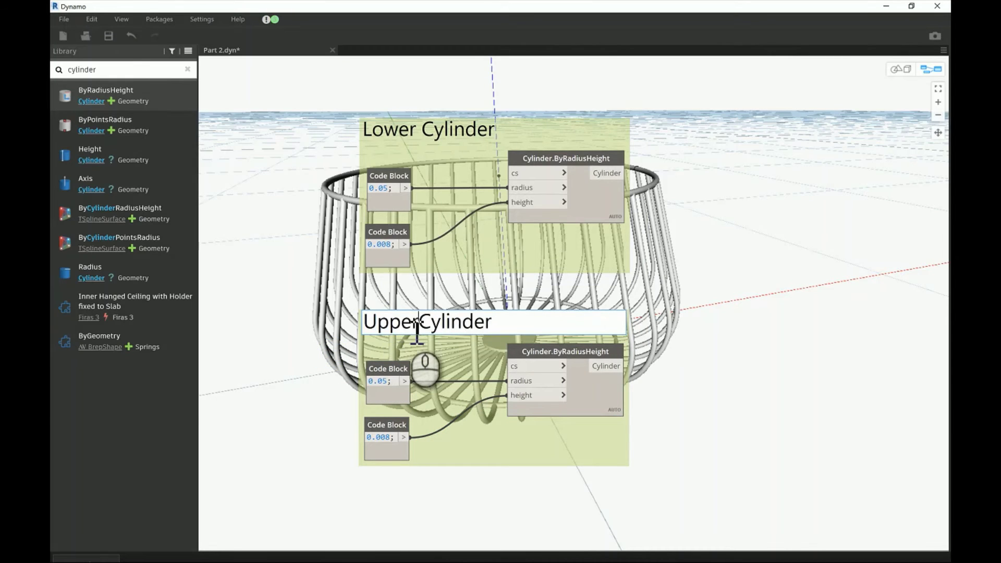
left_click(326, 382)
left_click(304, 372)
- Preview the CoordinateSystem.ByPlane node next to the Top Side Point to examine its axes, and switch its preview off again
middle_click_drag(405, 383, 667, 368)
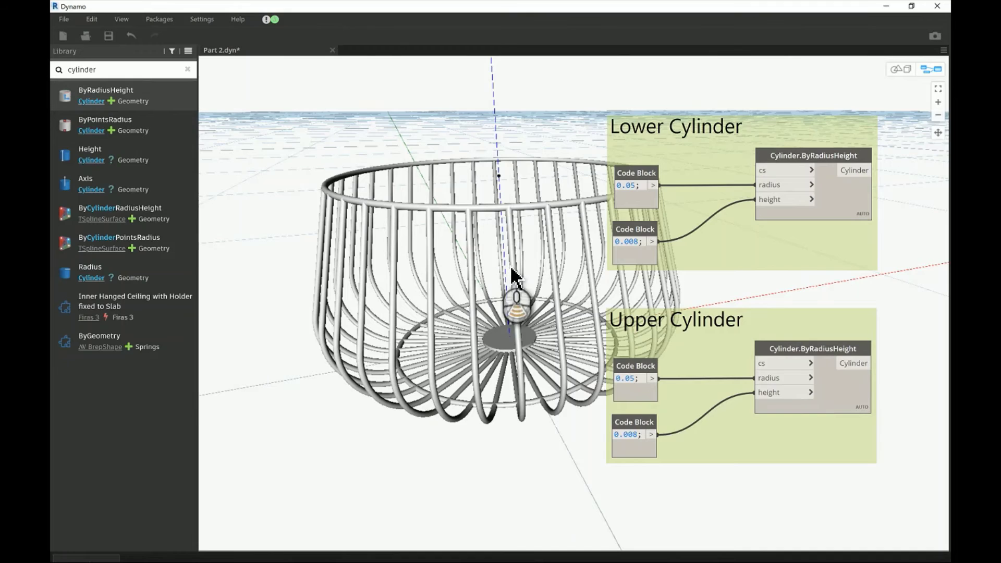
scroll(510, 284, "down", 5)
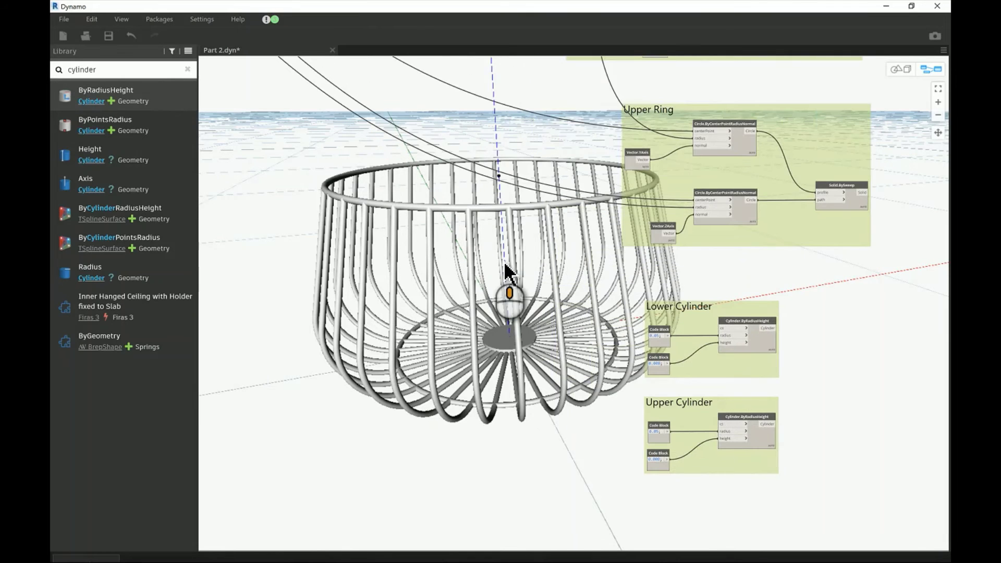
middle_click_drag(331, 218, 561, 339)
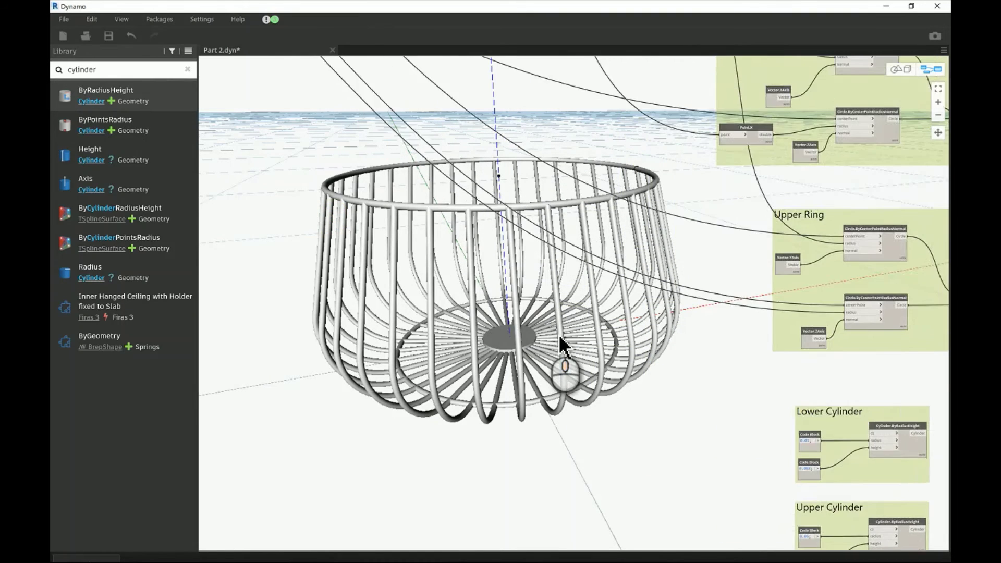
scroll(402, 233, "down", 3)
mouse_move(392, 228)
middle_mouse_down()
mouse_move(483, 289)
mouse_move(612, 409)
middle_mouse_up()
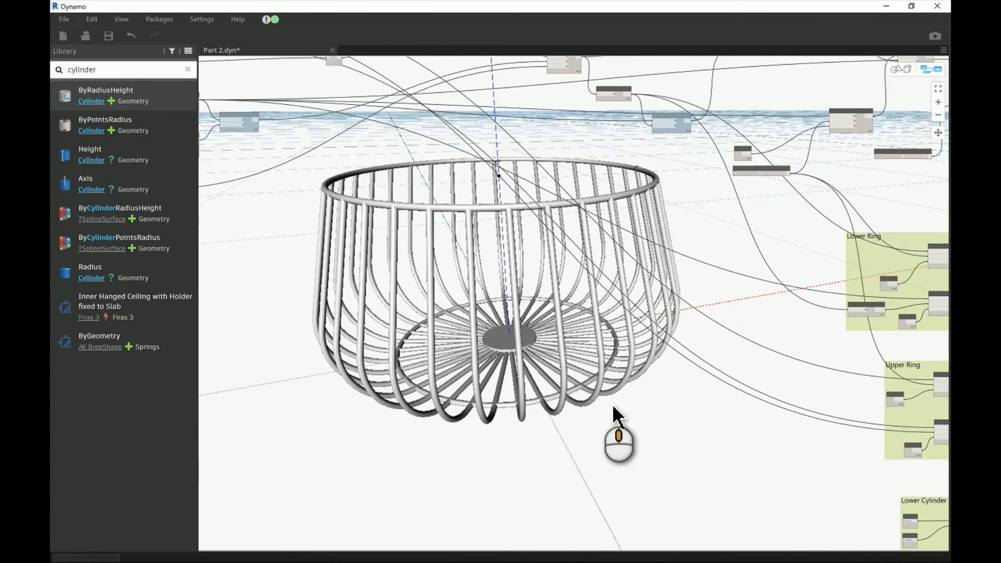
middle_click_drag(355, 203, 477, 296)
scroll(410, 121, "up", 2)
scroll(412, 124, "up", 5)
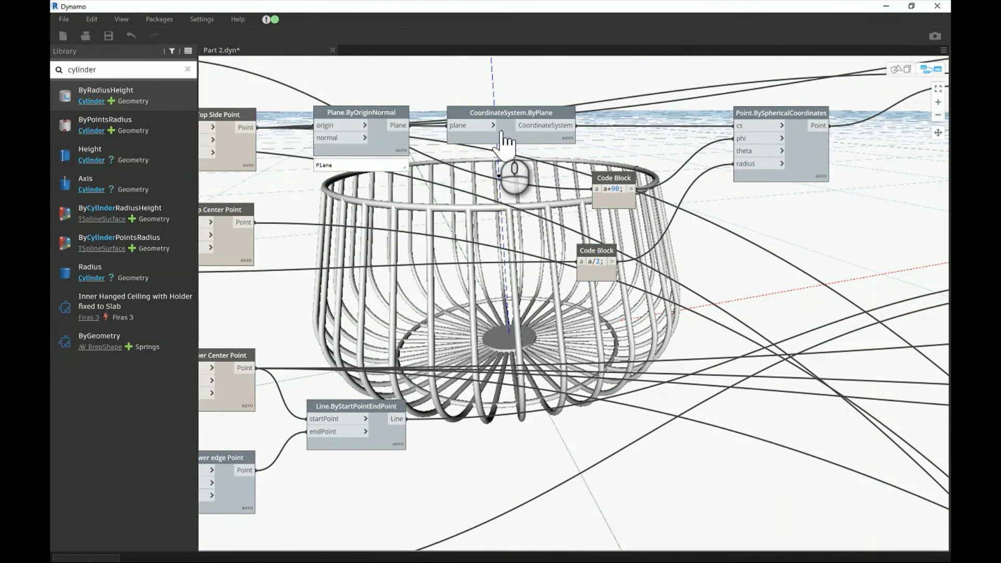
left_click_drag(298, 69, 611, 175)
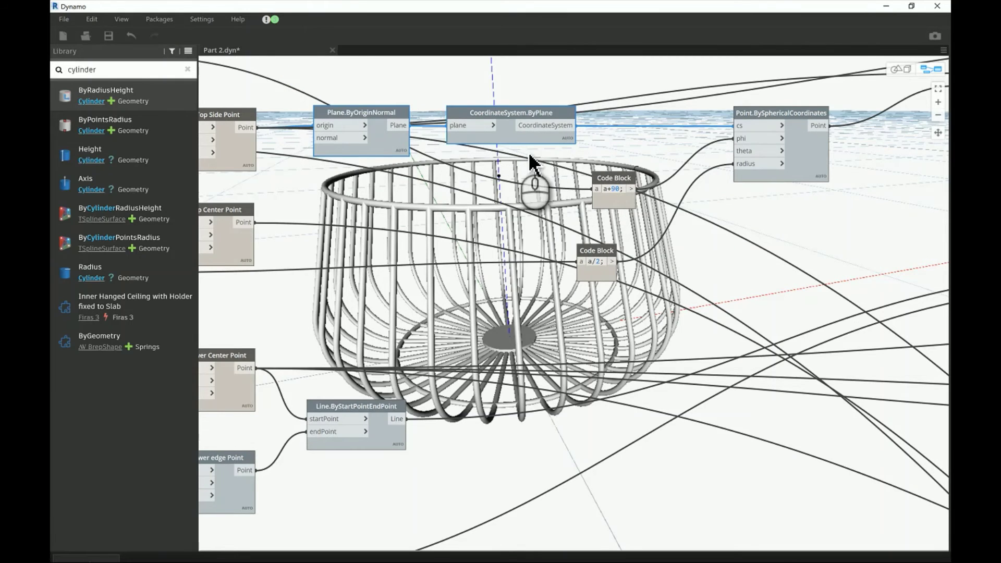
left_click(515, 86)
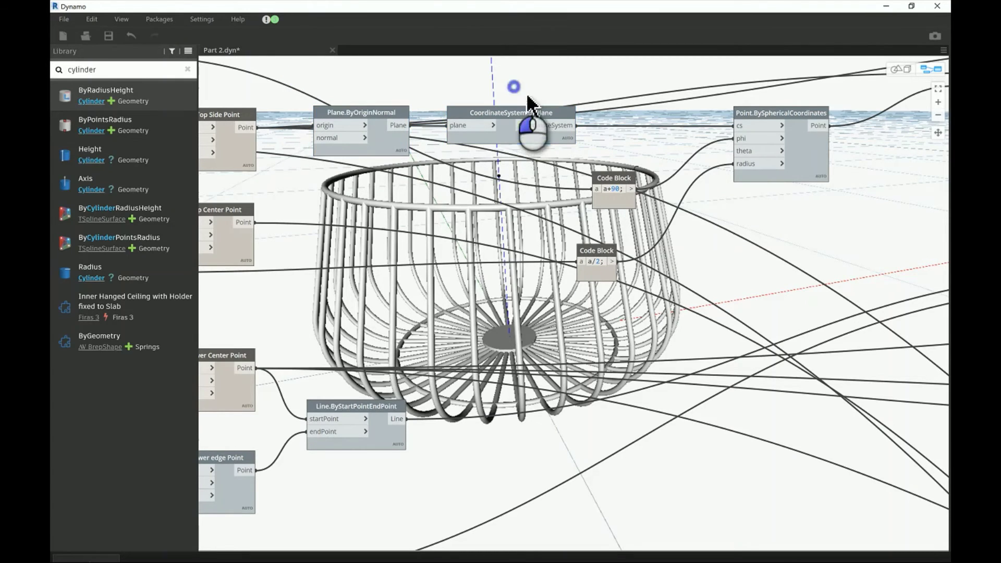
right_click(523, 143)
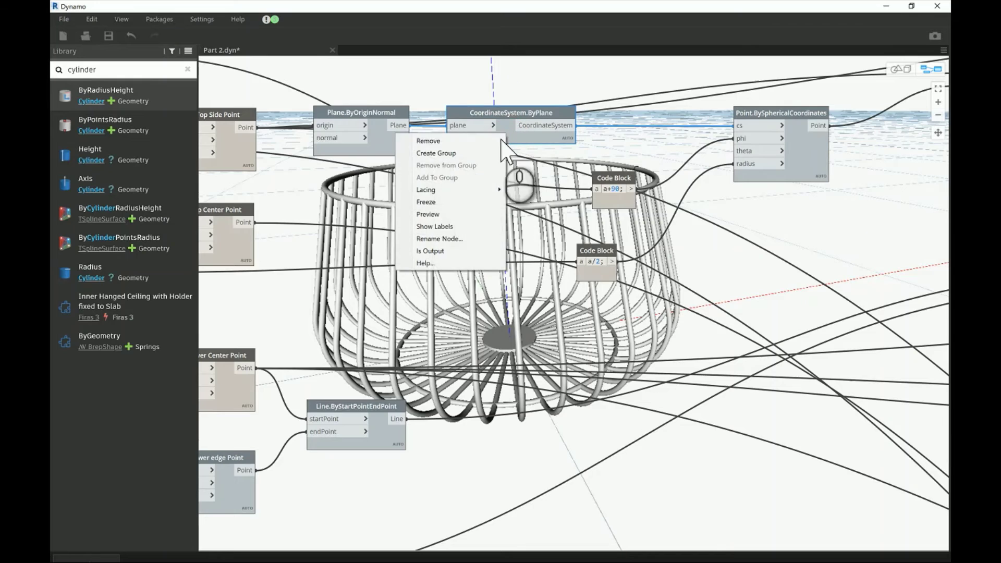
left_click(461, 223)
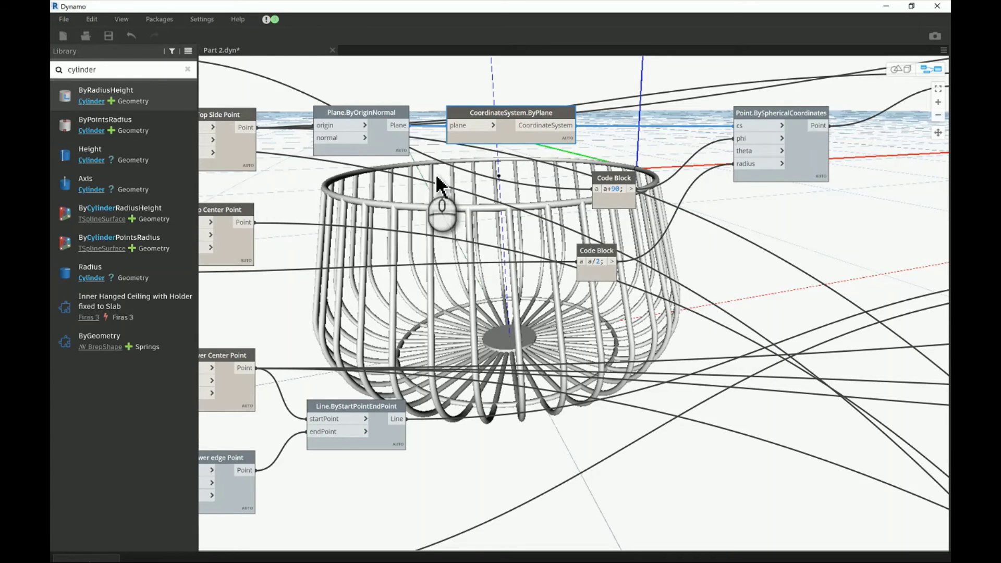
right_click(511, 137)
left_click(459, 214)
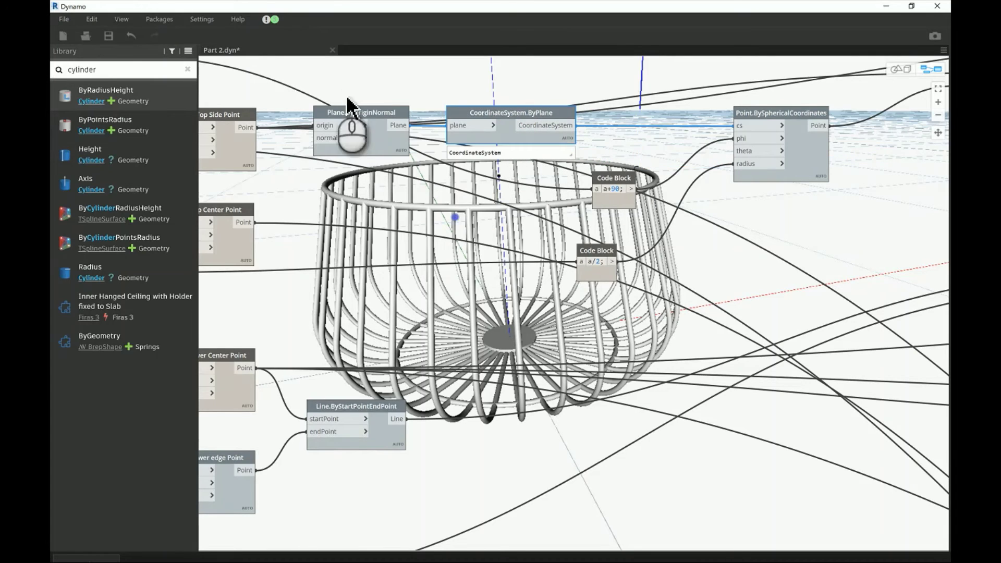
- Duplicate the Plane.ByOriginNormal and CoordinateSystem.ByPlane nodes and place the copies in the empty area below the originals
left_click_drag(309, 81, 626, 187)
left_click_drag(511, 135, 732, 480, "ctrl")
left_click(519, 204)
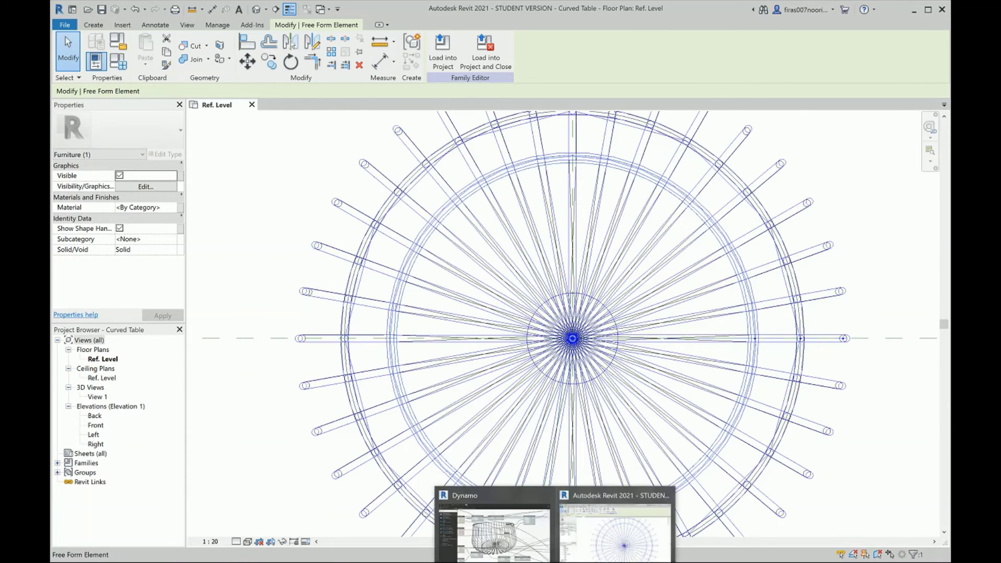
left_click(530, 543)
middle_click_drag(390, 345, 392, 346)
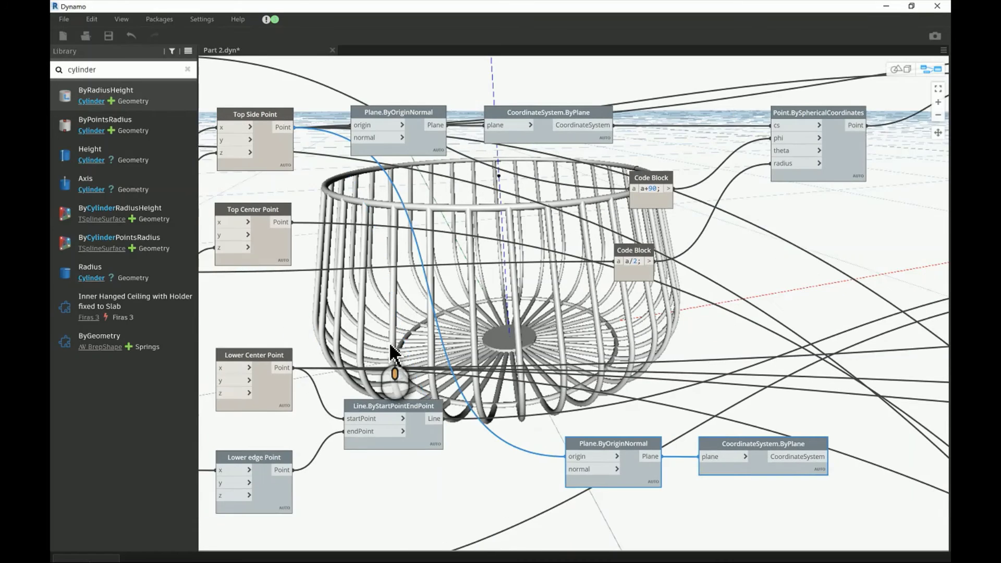
- Connect the Top Center Point to the copied plane's origin and move both copied nodes beside the Upper Cylinder group
left_click(328, 230)
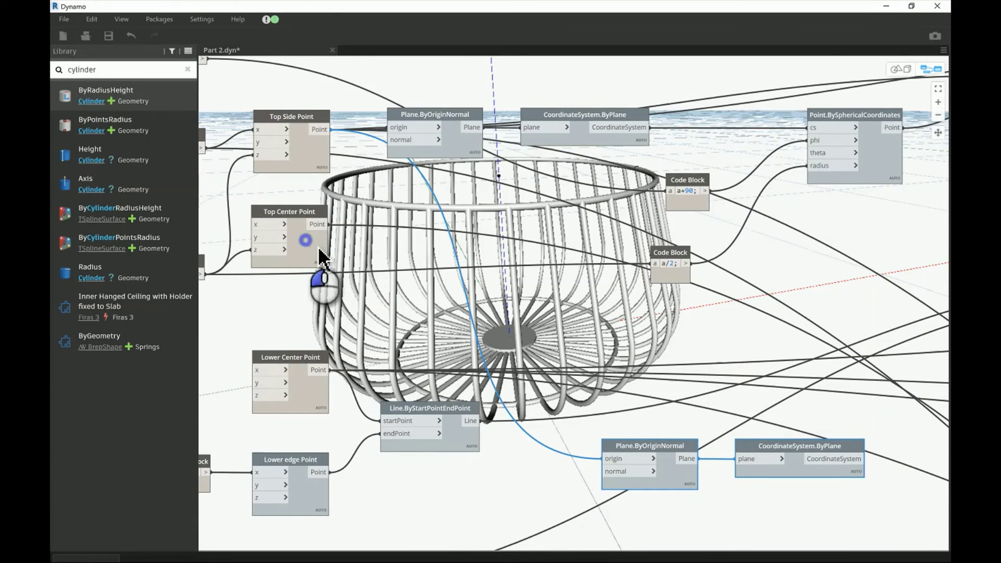
left_click(605, 459)
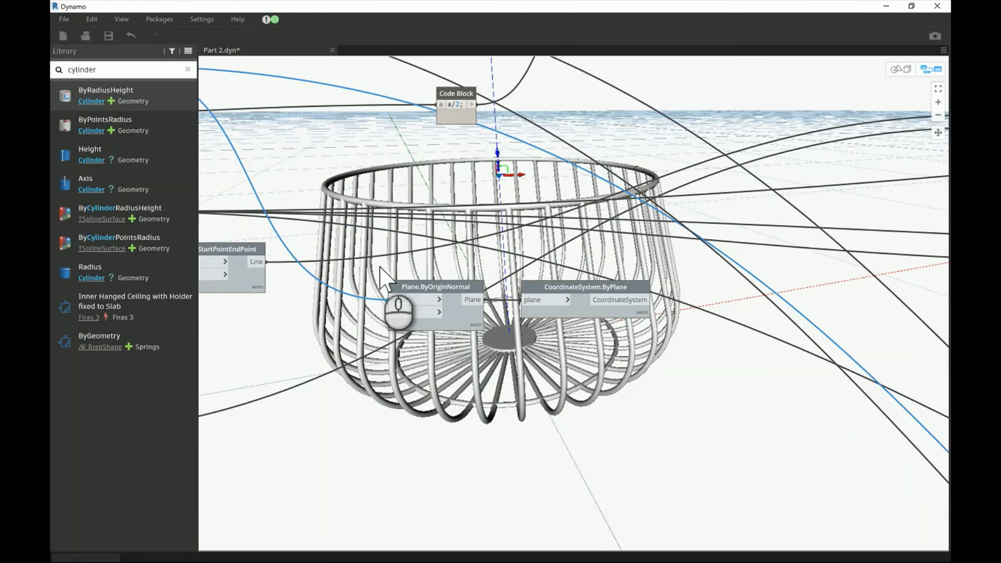
scroll(384, 279, "down", 5)
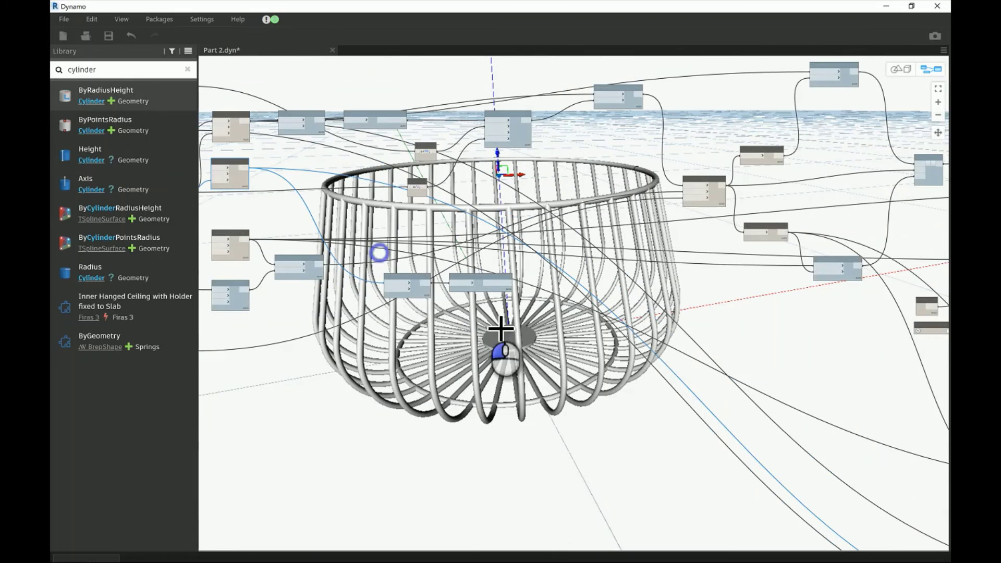
left_click_drag(539, 342, 569, 346)
left_click_drag(493, 289, 782, 498)
middle_click_drag(612, 457, 291, 204)
left_click_drag(367, 177, 605, 429)
- Connect the copied CoordinateSystem output to the Upper Cylinder's cs input and inspect the upper disc in the 3D preview
scroll(647, 433, "up", 6)
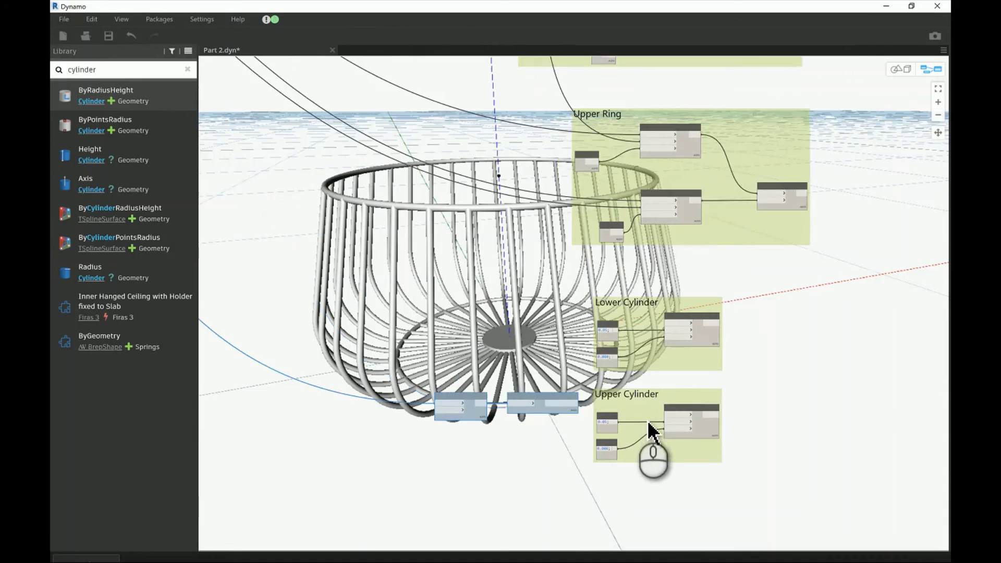
left_click_drag(527, 391, 694, 412)
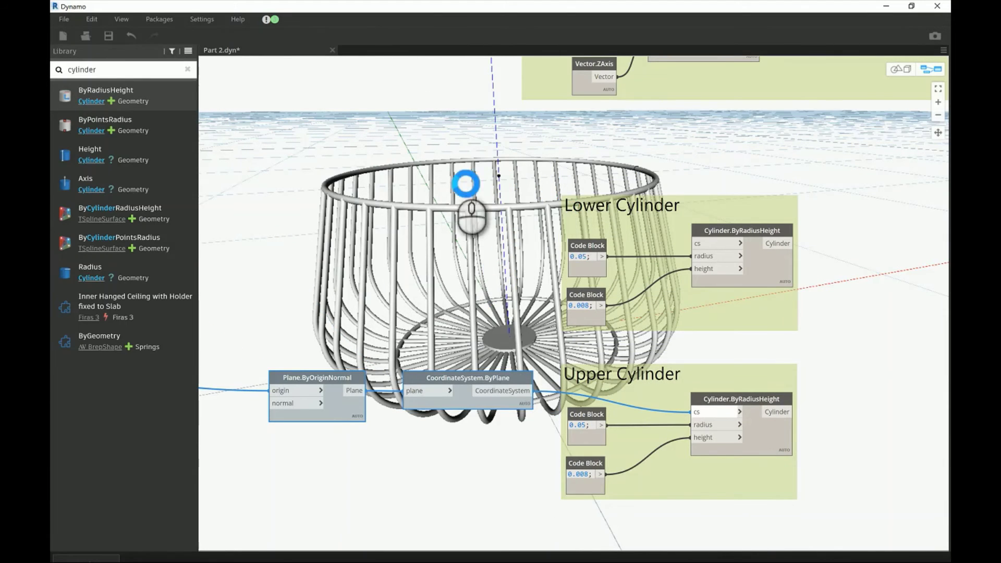
left_click(408, 313)
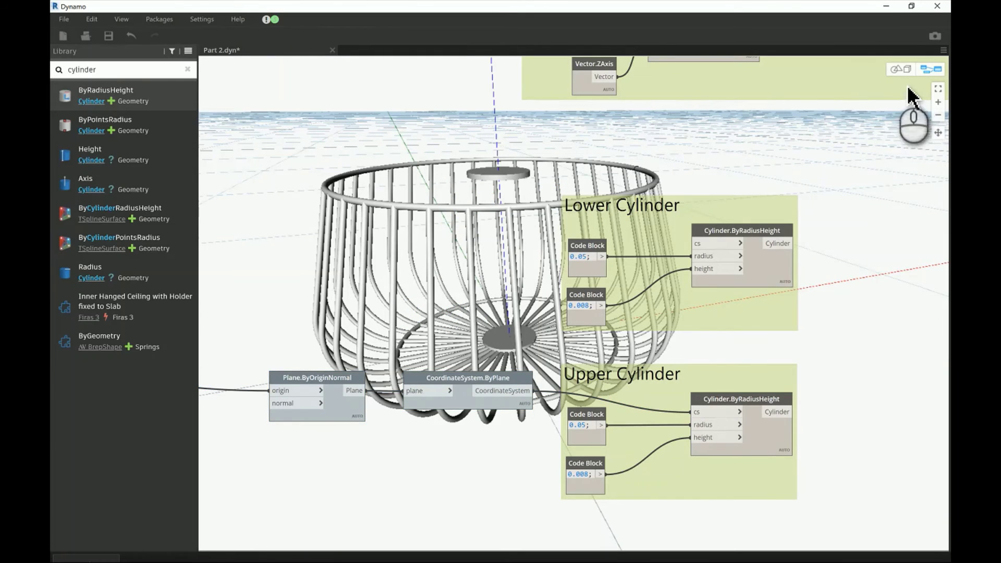
left_click(901, 69)
right_click_drag(513, 237, 512, 238)
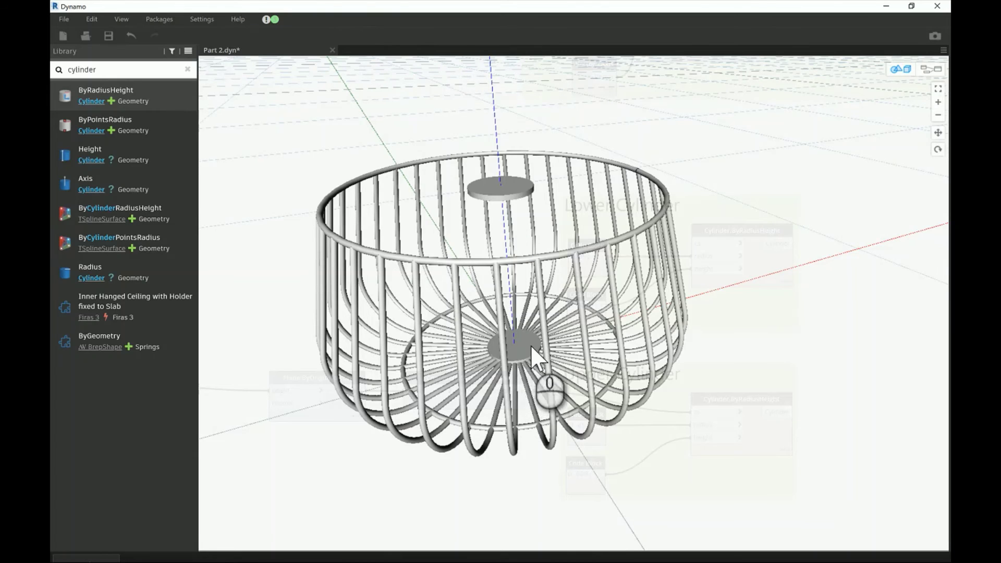
left_click(932, 69)
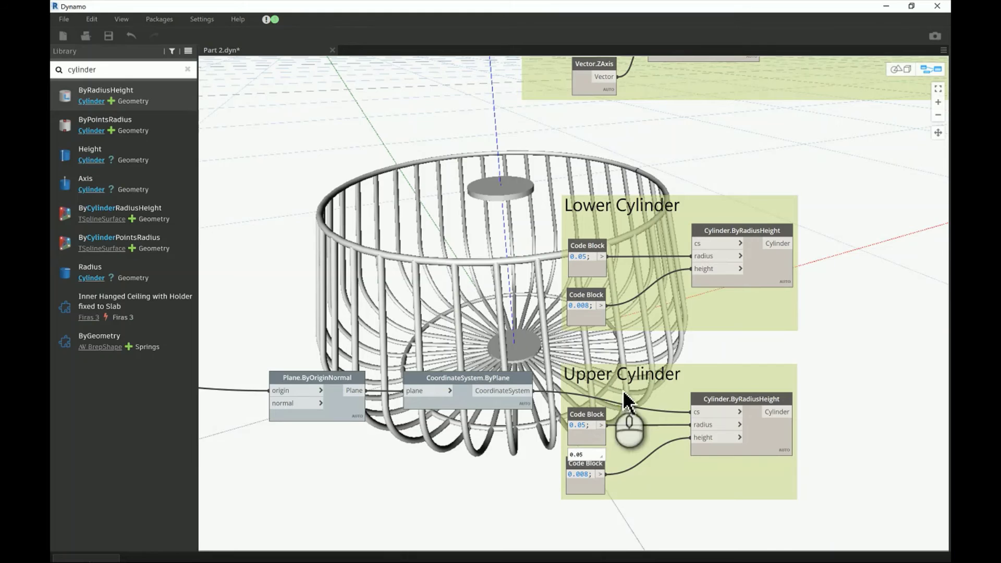
- Connect the source feeding the Upper Ring profile circle's radius to the radius input of the Upper Cylinder as well
scroll(662, 373, "up", 1)
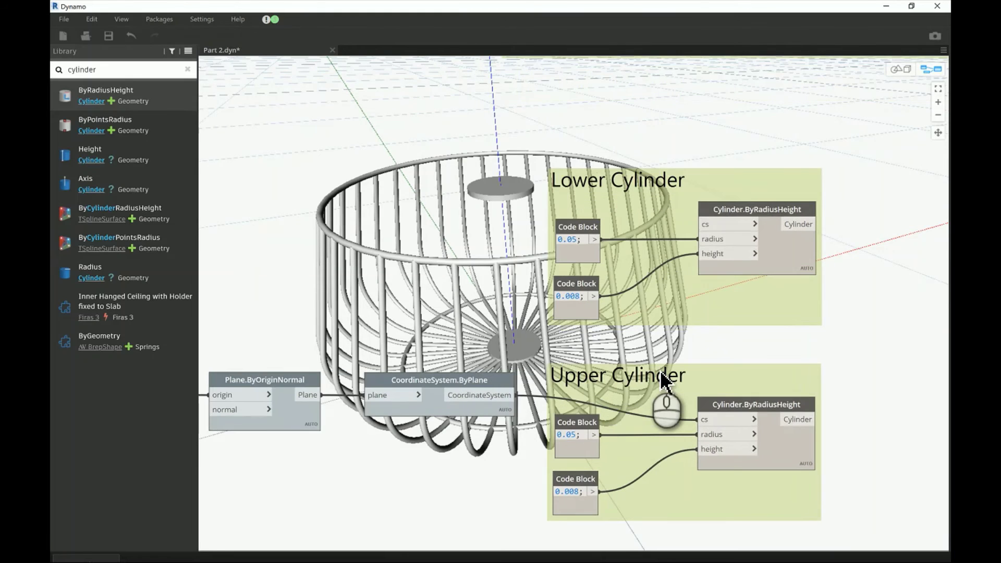
scroll(486, 324, "down", 1)
middle_click_drag(464, 221, 483, 366)
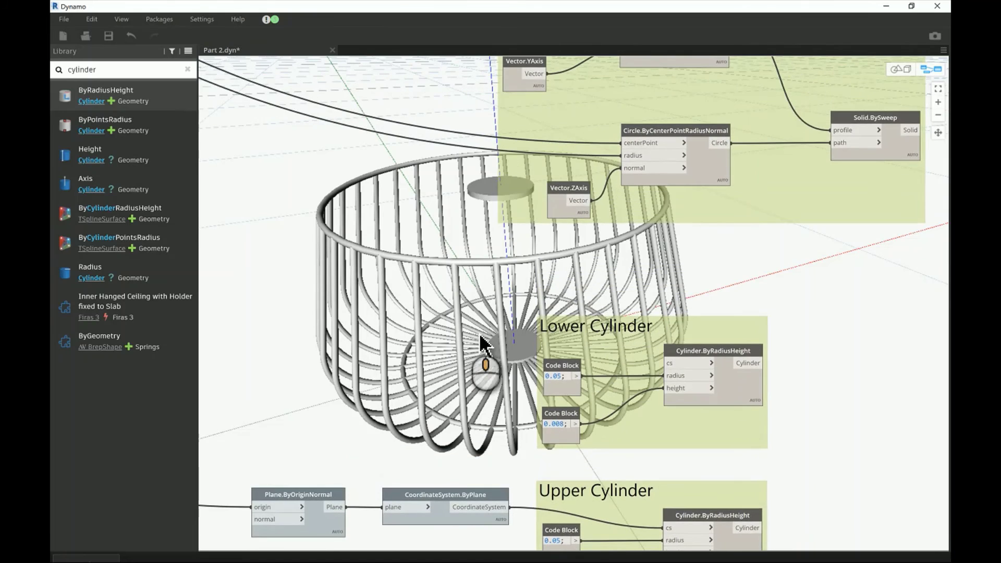
middle_click_drag(452, 270, 440, 333)
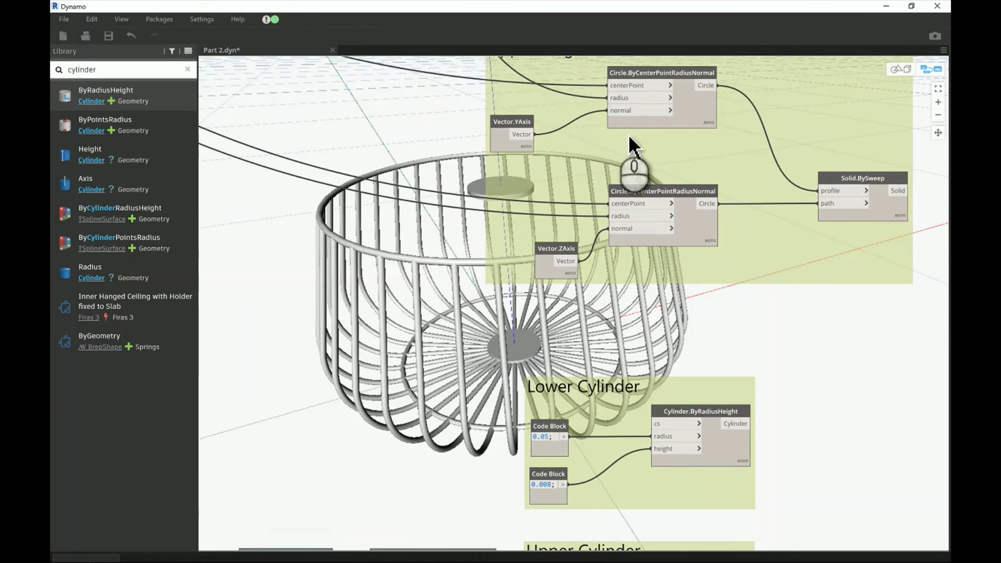
left_click(701, 110)
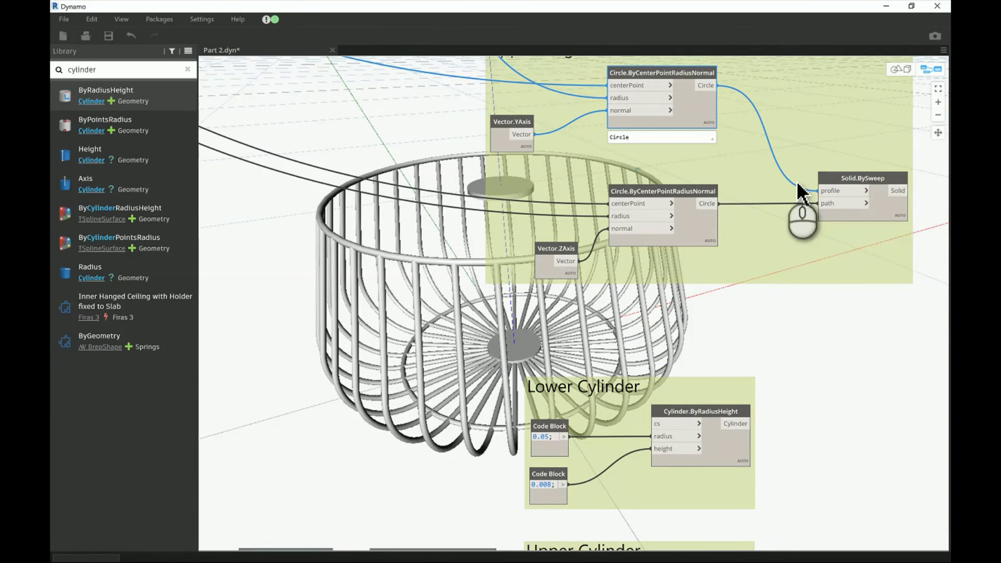
left_click(903, 213)
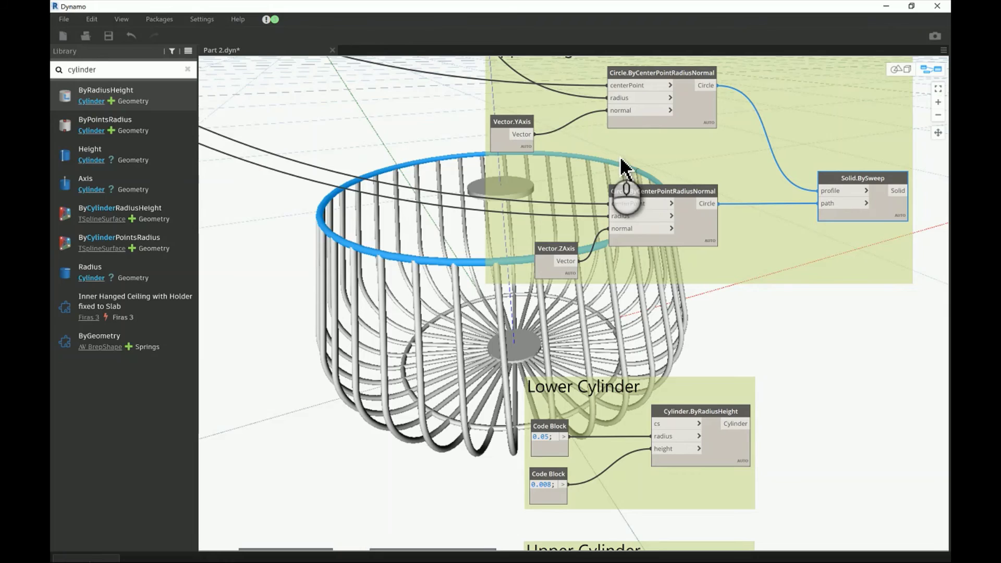
left_click(611, 97, "ctrl")
middle_click_drag(502, 379, 438, 202)
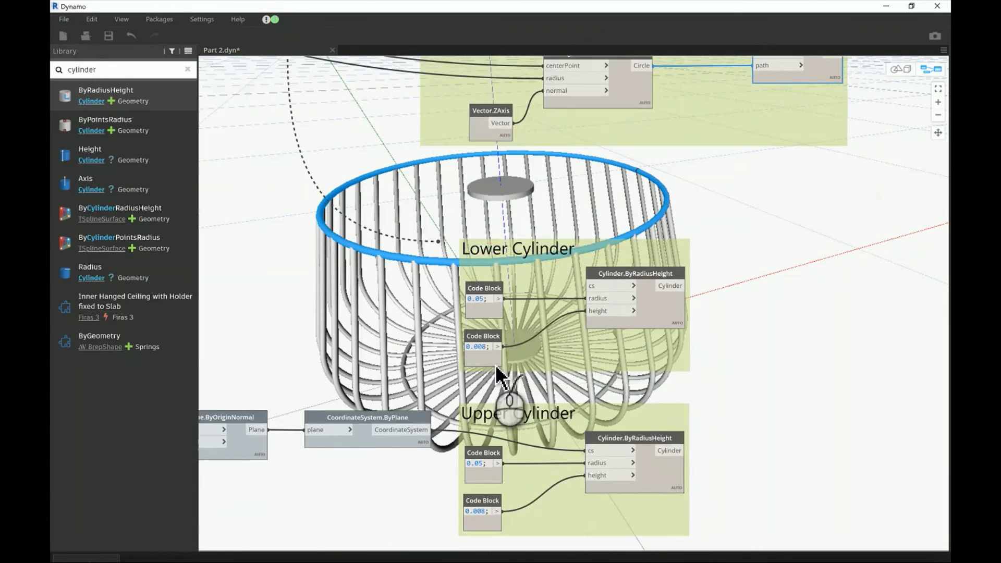
left_click(584, 419)
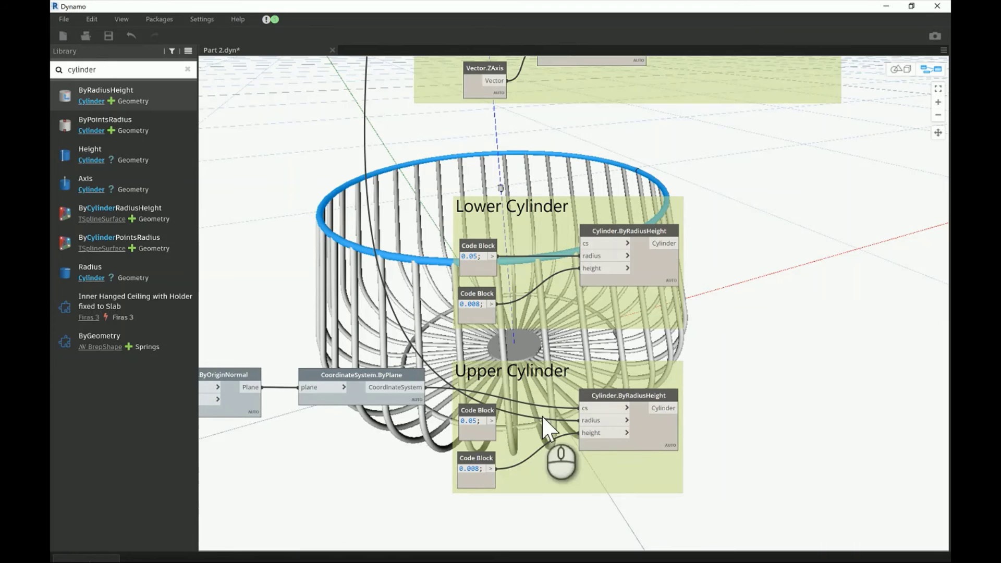
- Turn off the preview of the Upper Ring's Solid.BySweep node and highlight its profile and path circles to tell them apart
middle_click_drag(400, 188, 424, 390)
middle_click_drag(409, 292, 401, 321)
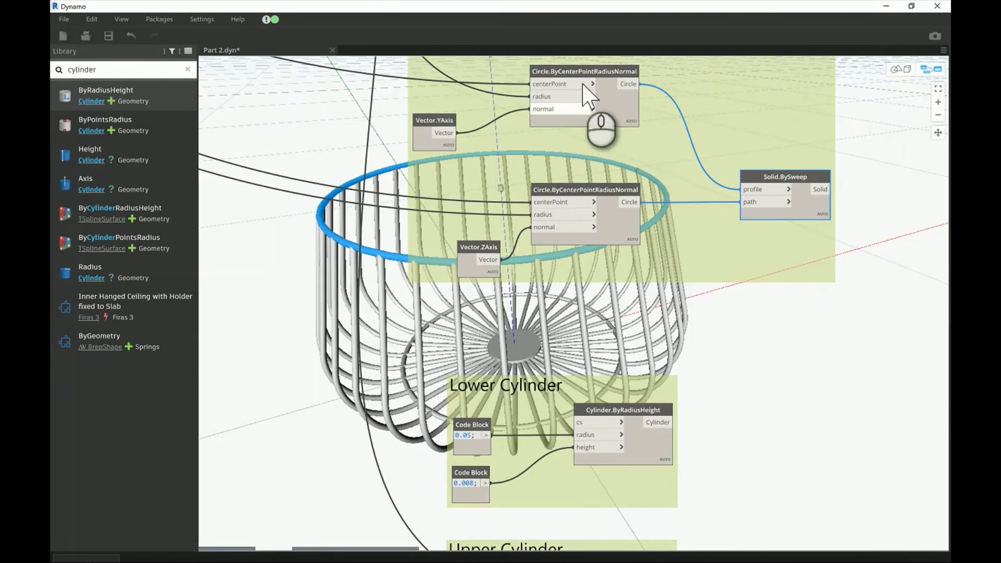
right_click(791, 199)
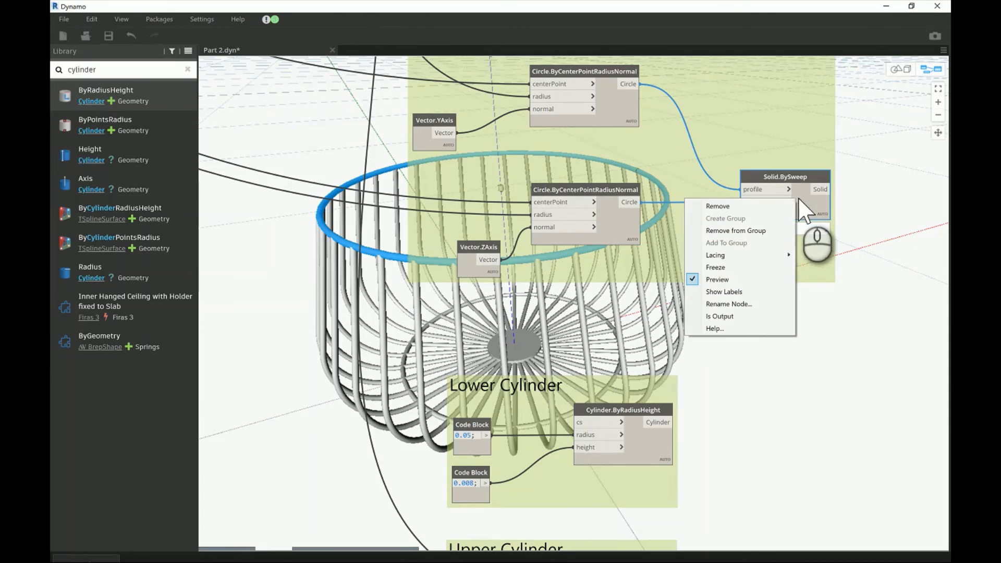
left_click(725, 280)
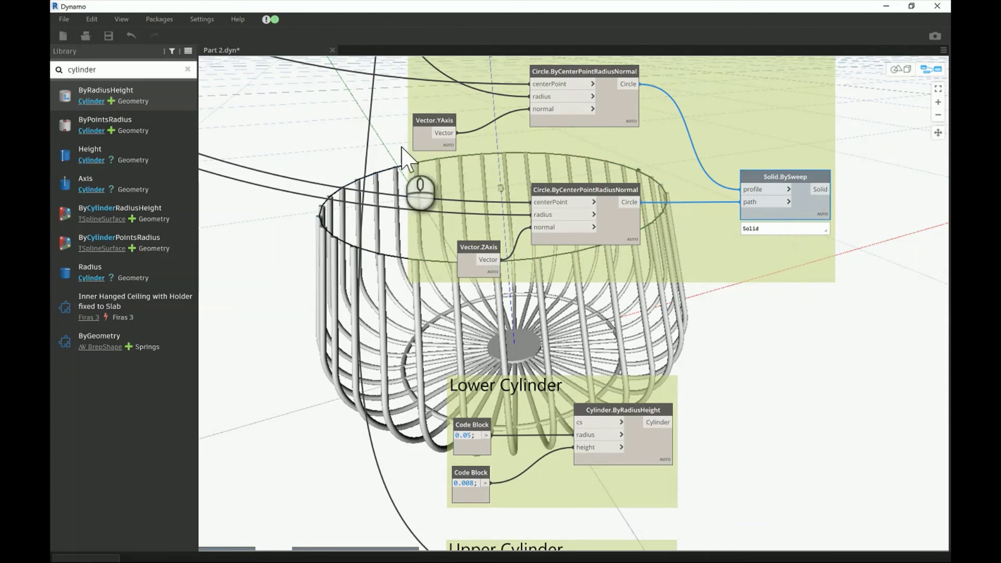
left_click(608, 98)
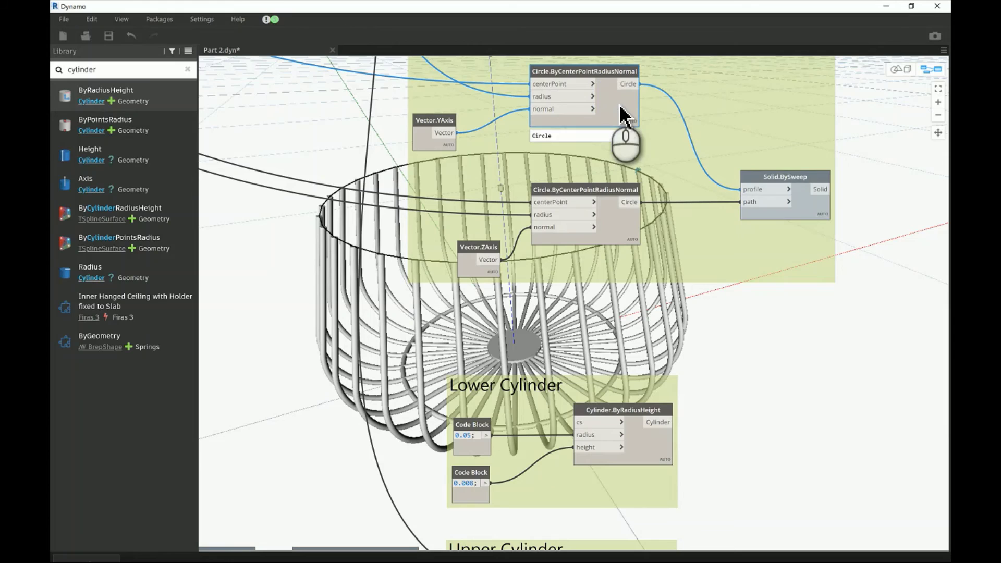
left_click(629, 239)
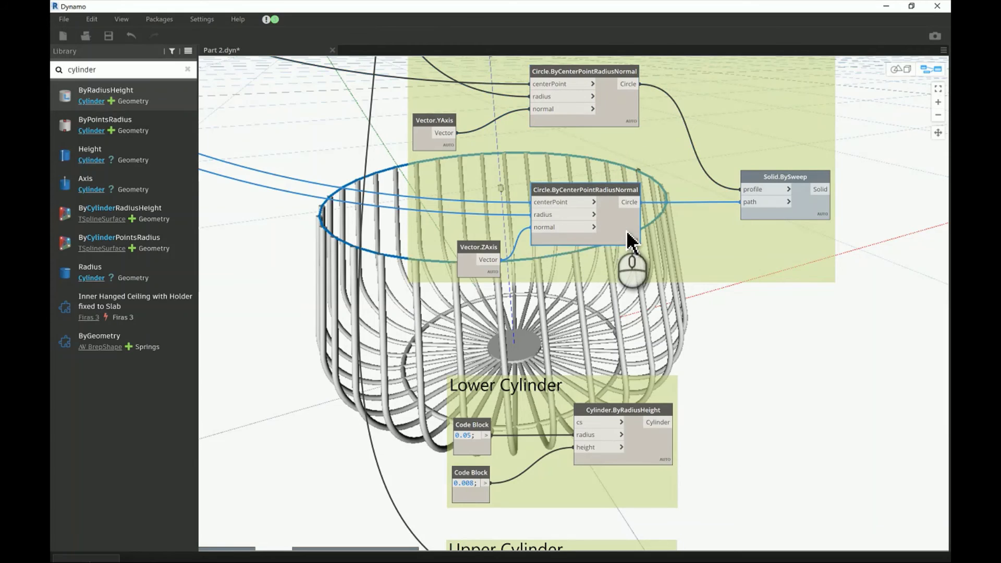
mouse_move(557, 221)
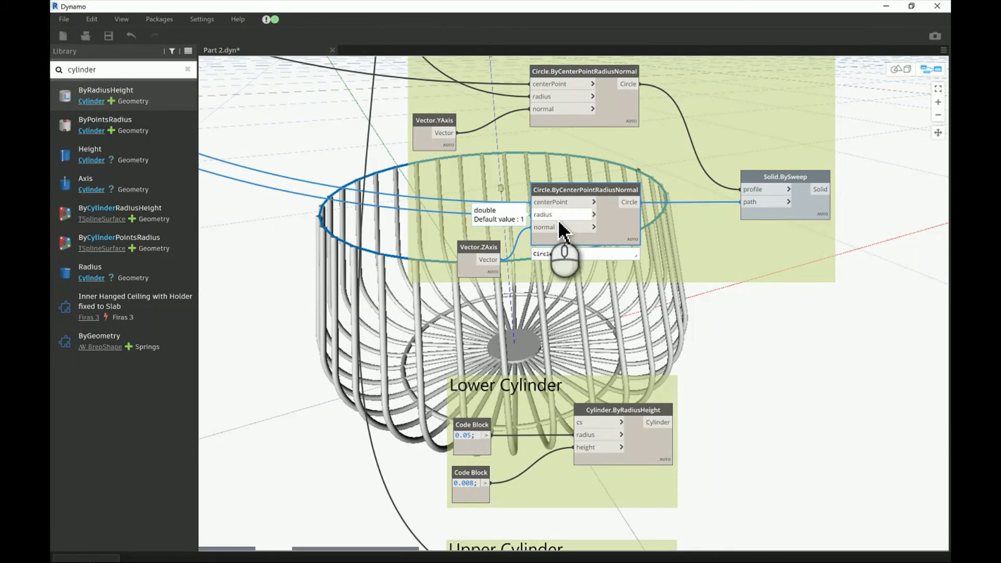
- Replace the Upper Cylinder's radius input with the source feeding the Upper Ring path circle's radius
left_click(546, 214, "ctrl")
middle_click_drag(544, 376, 513, 229)
middle_click_drag(527, 457, 520, 347)
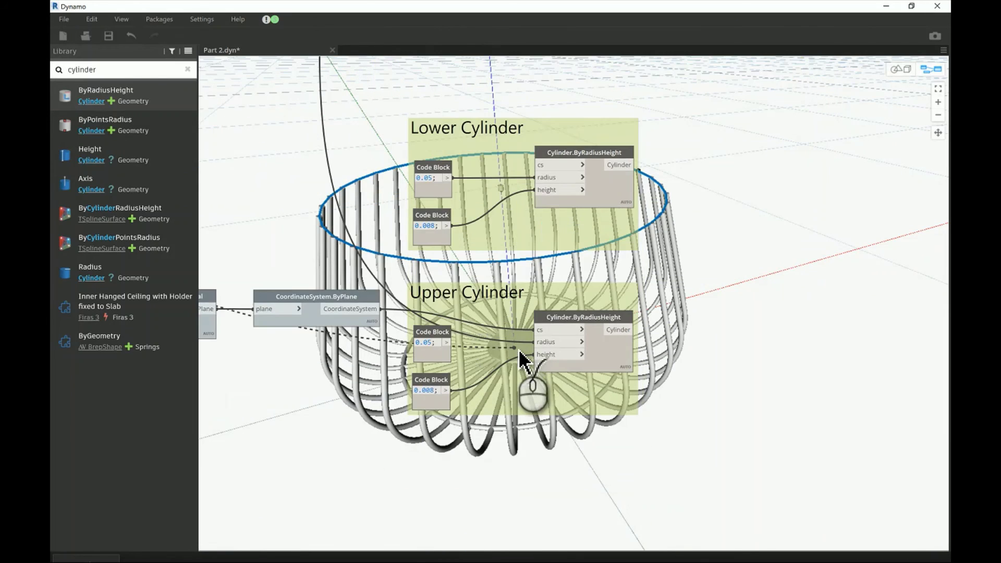
left_click(546, 344)
left_click(556, 342)
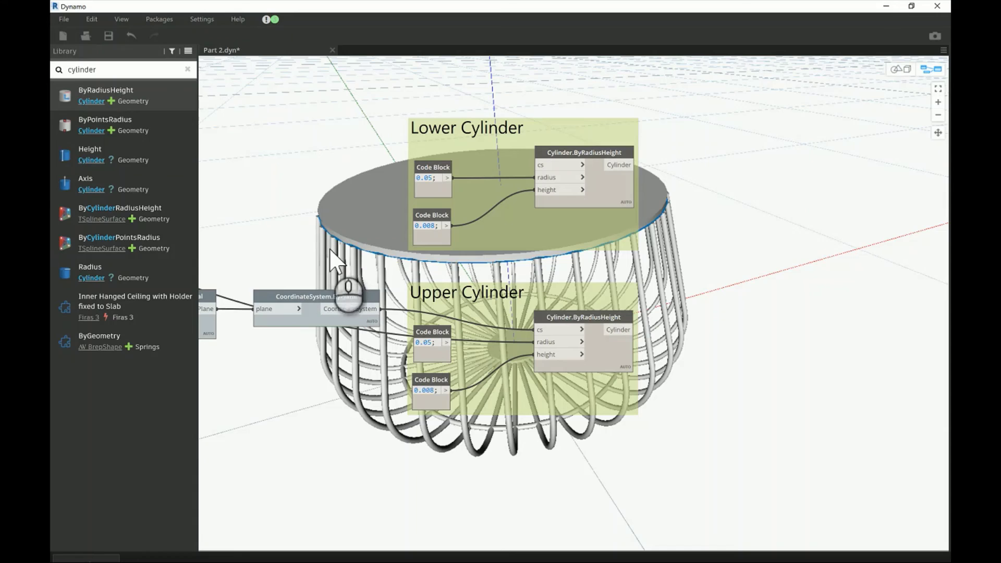
- Turn the preview of the Upper Ring's Solid.BySweep node back on
middle_click_drag(625, 212, 628, 366)
scroll(627, 334, "down", 2)
right_click(726, 152)
left_click(646, 233)
left_click(734, 284)
left_click(721, 427)
middle_click_drag(758, 356, 795, 238)
scroll(545, 420, "up", 3)
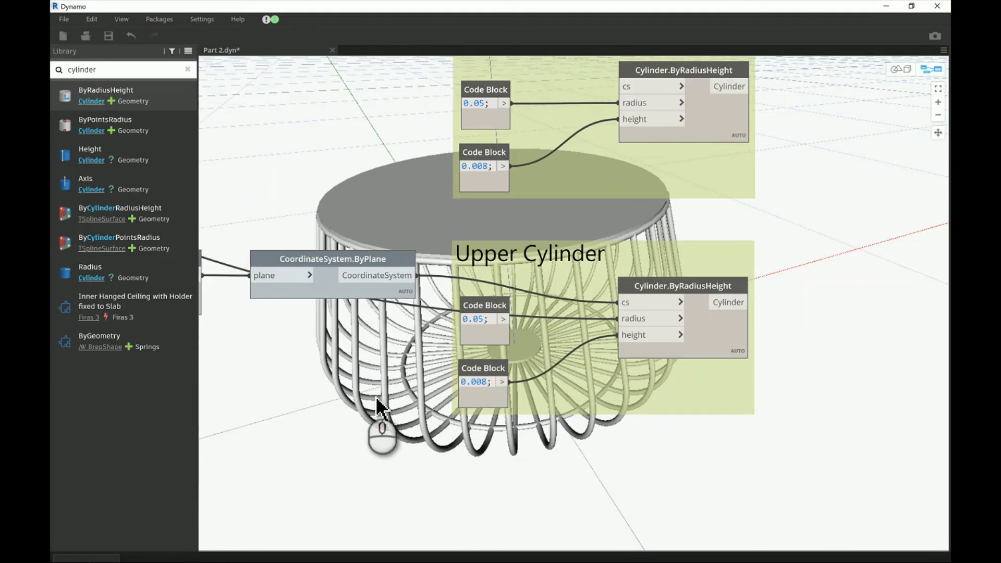
- Remove the unused 0.05 code block from the Upper Cylinder group
middle_click_drag(468, 401, 495, 392)
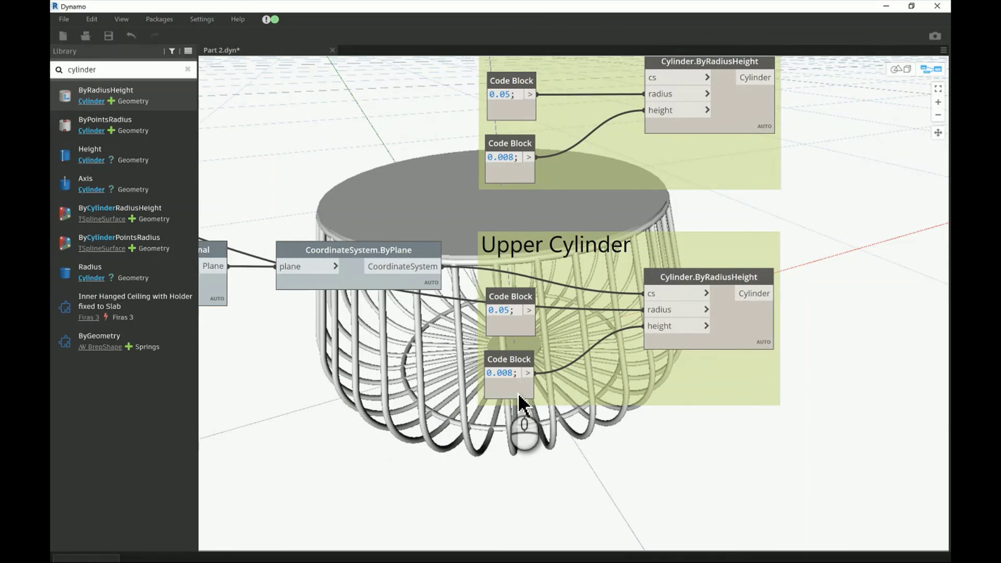
left_click(509, 293)
mouse_move(487, 322)
left_mouse_down()
mouse_move(427, 328)
mouse_move(479, 329)
left_mouse_up()
right_click(478, 328)
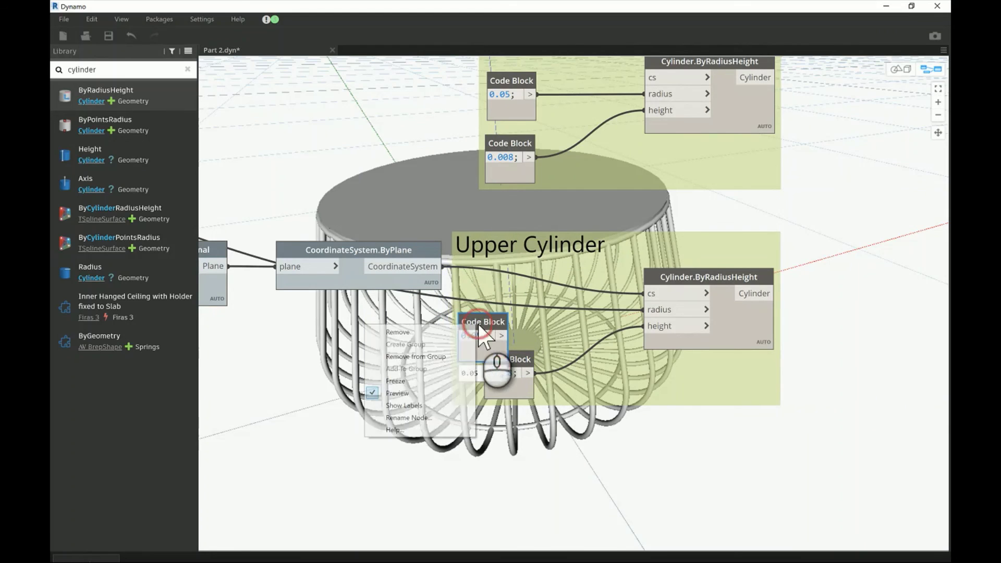
left_click(431, 334)
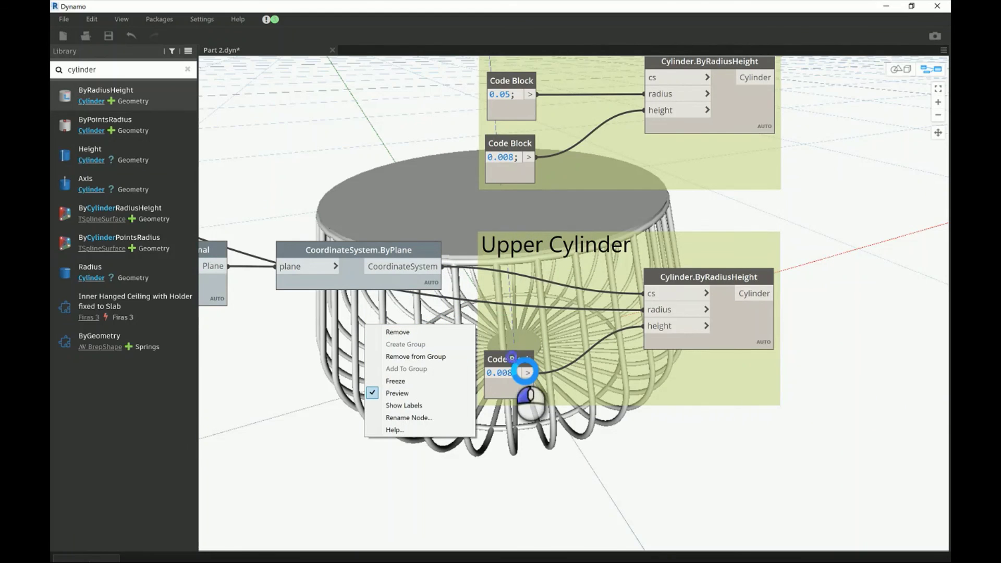
- Rename the code block feeding the Upper Cylinder's height to Glass Thickness and set its value to 0.003
double_click(524, 372)
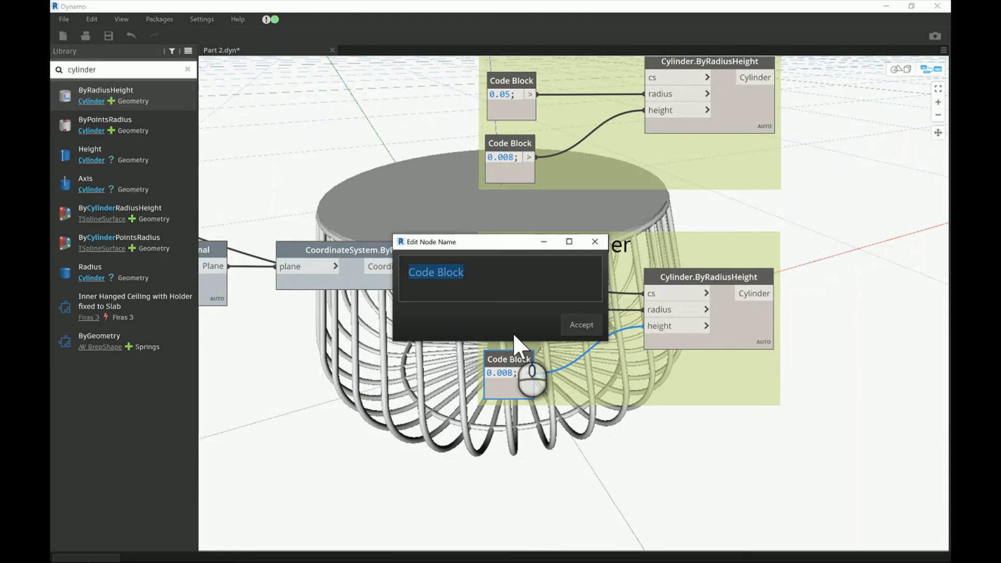
type("Gl")
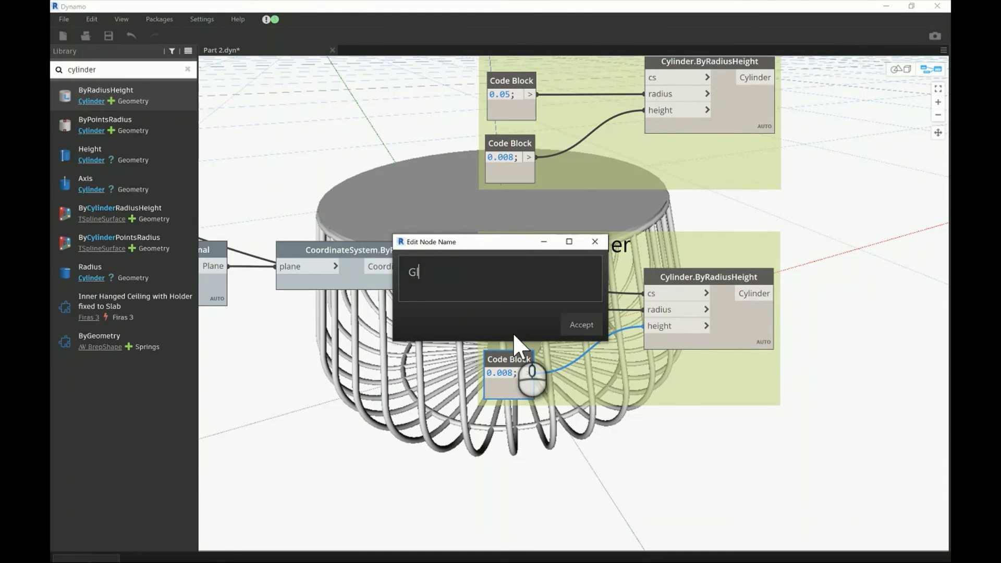
type("ass Thickness")
left_click(579, 326)
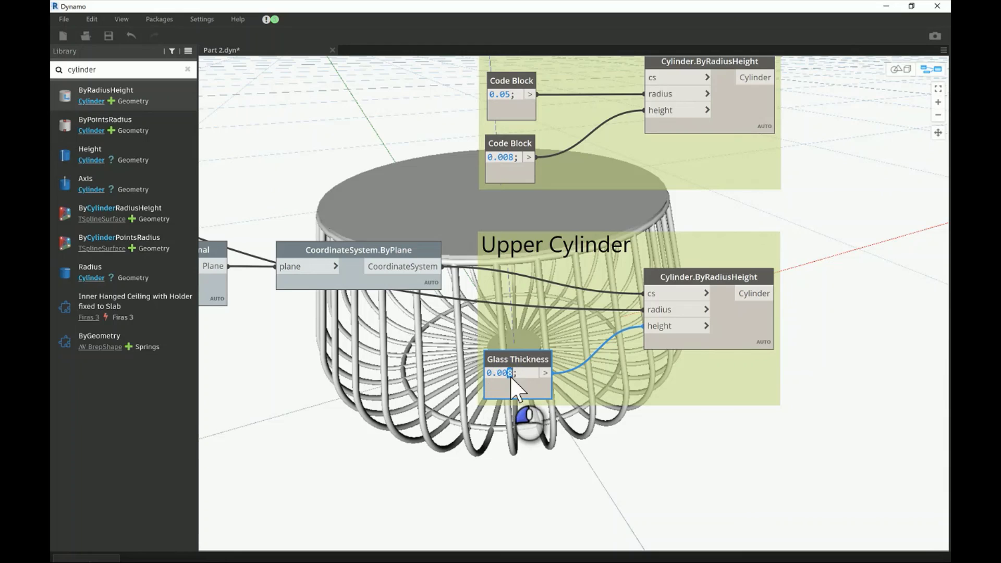
type("3")
left_click(402, 465)
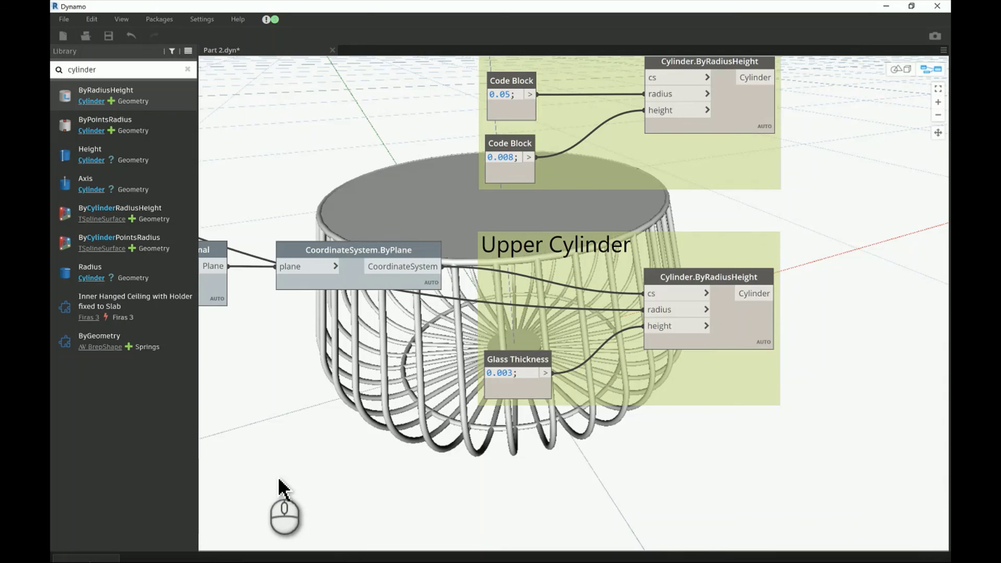
- Examine the table's glass top, rings and curved bars in the 3D preview from several angles, and return to the node graph
left_click(908, 74)
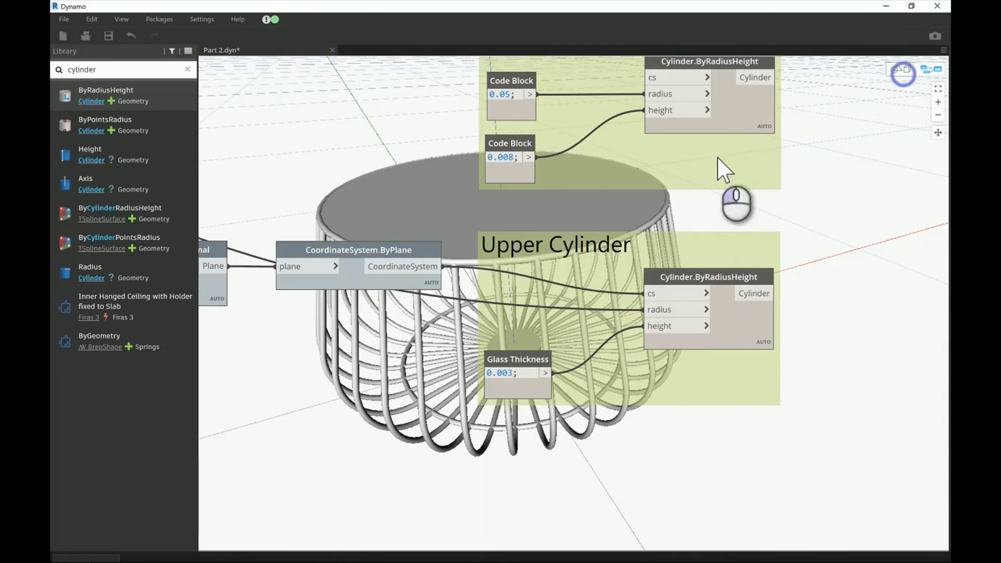
left_click_drag(538, 224, 451, 209)
right_click_drag(450, 207, 510, 215)
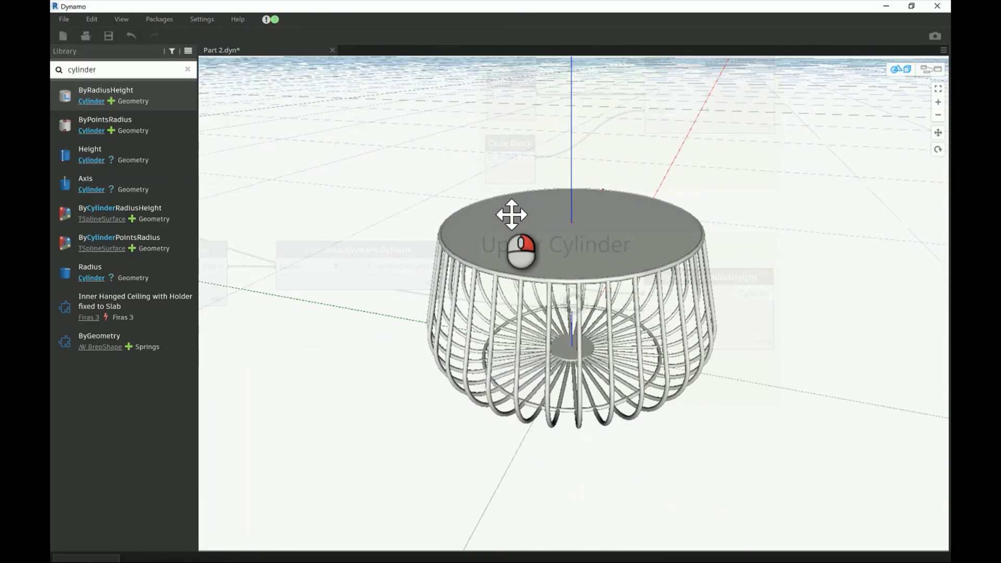
scroll(588, 313, "up", 1)
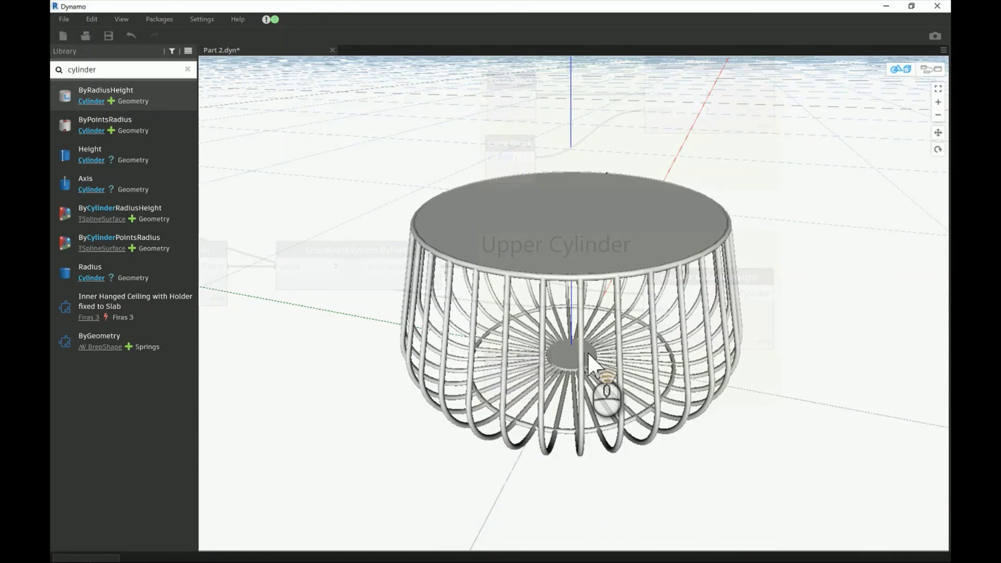
scroll(588, 351, "up", 3)
middle_click_drag(595, 352, 580, 319)
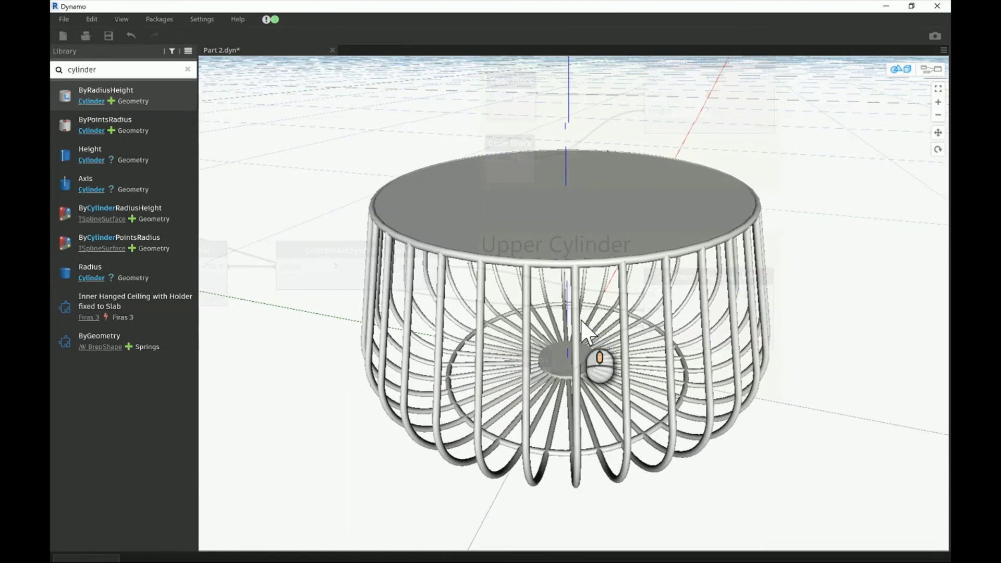
left_click(931, 69)
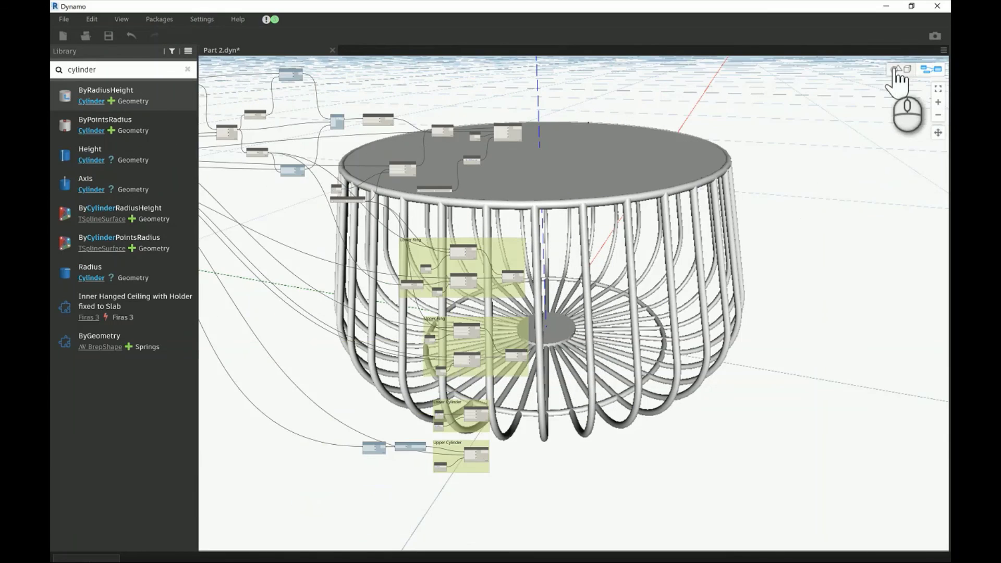
key("ctrl+b")
right_click_drag(752, 222, 689, 222)
middle_click_drag(566, 214, 607, 221)
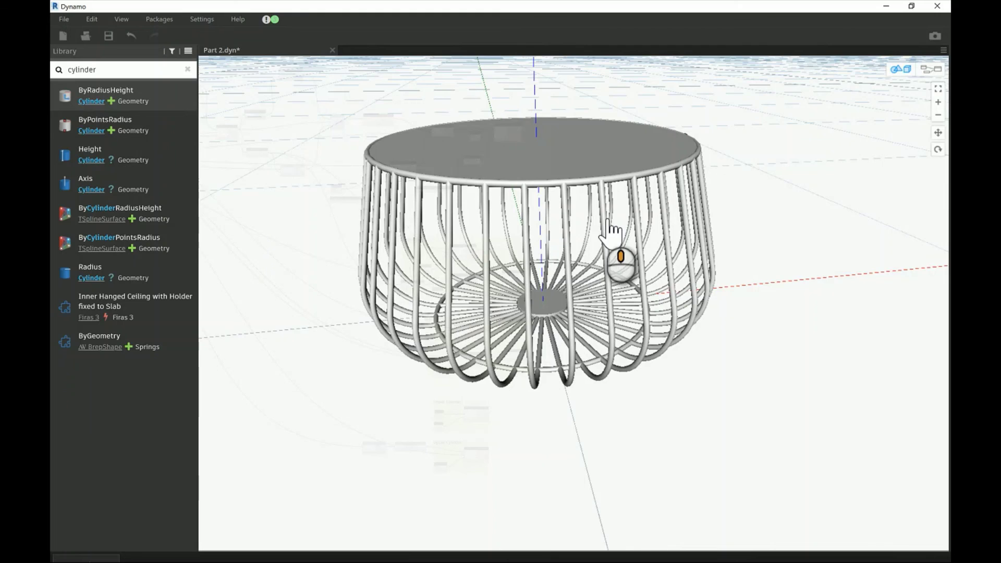
left_click(933, 68)
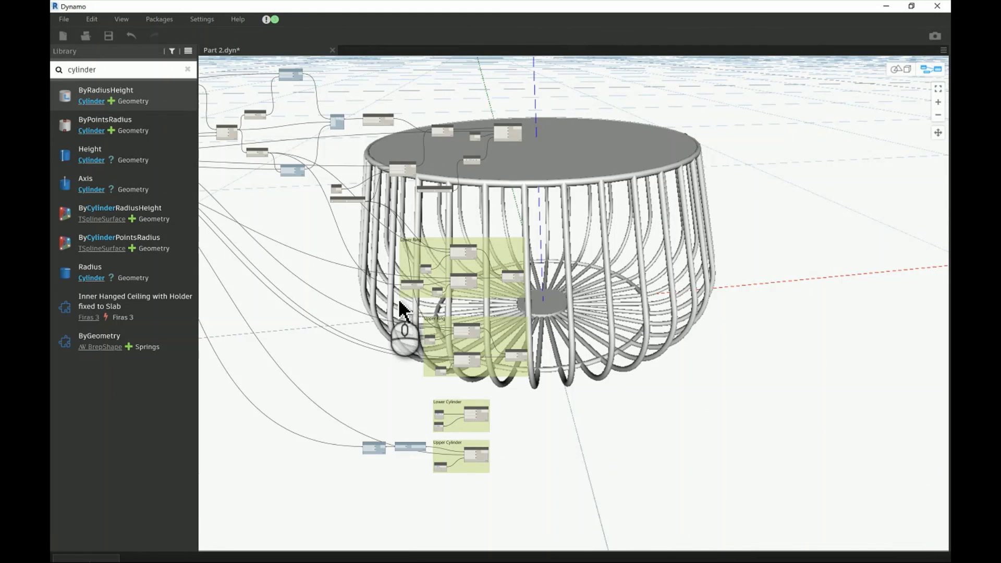
middle_click_drag(398, 335, 673, 345)
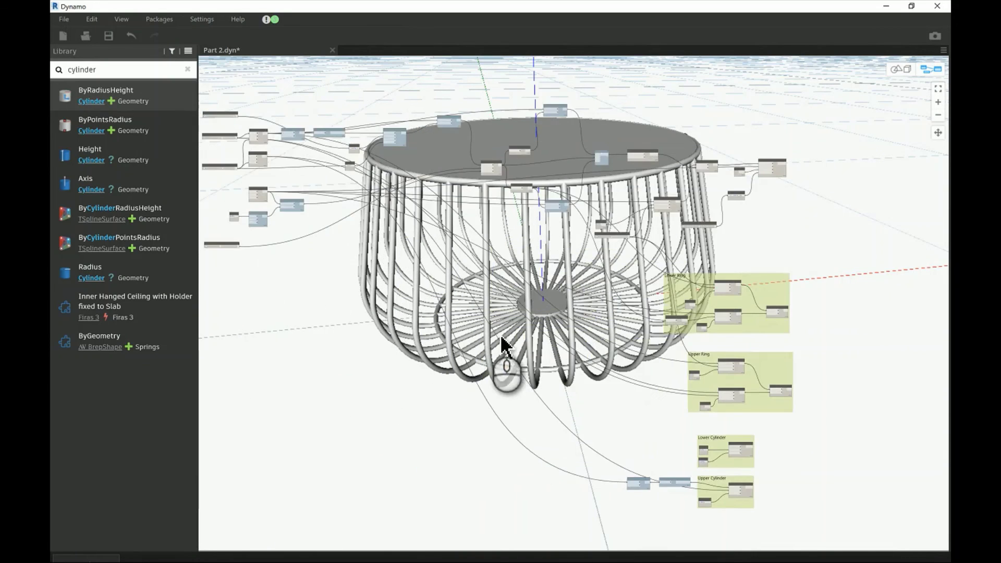